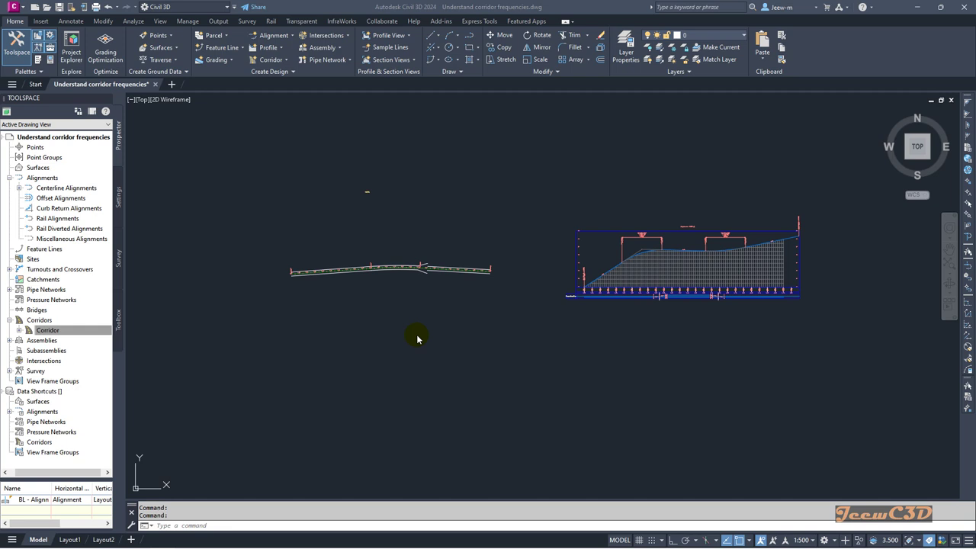
Examine the road alignment in plan and its profile view, including the stationing and the widened section near station 0+320
click(416, 338)
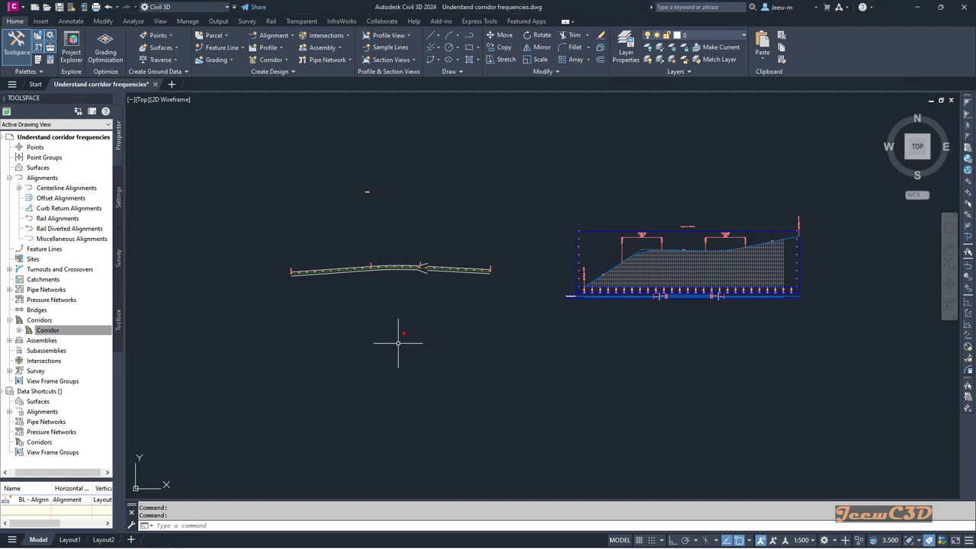
scroll(391, 254, up, 5)
scroll(522, 365, down, 4)
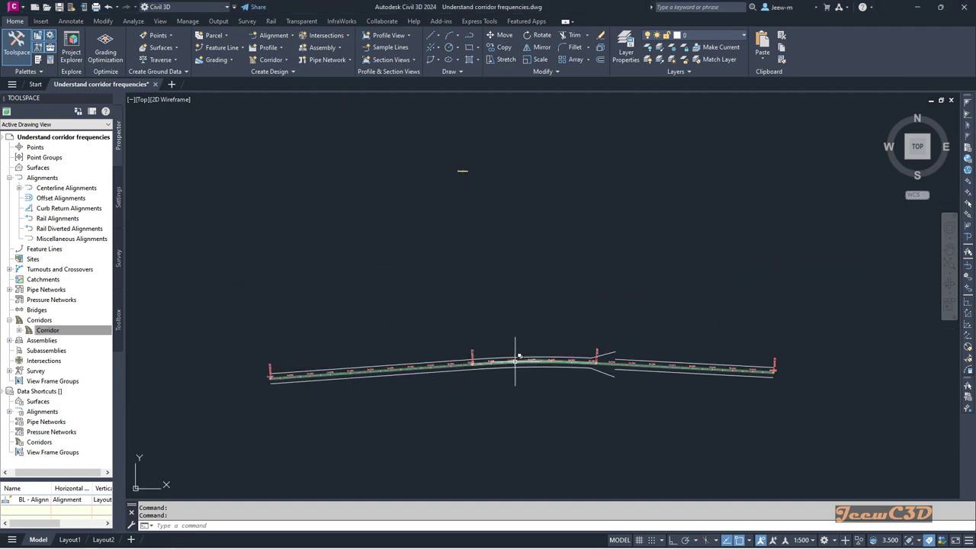
scroll(850, 357, up, 6)
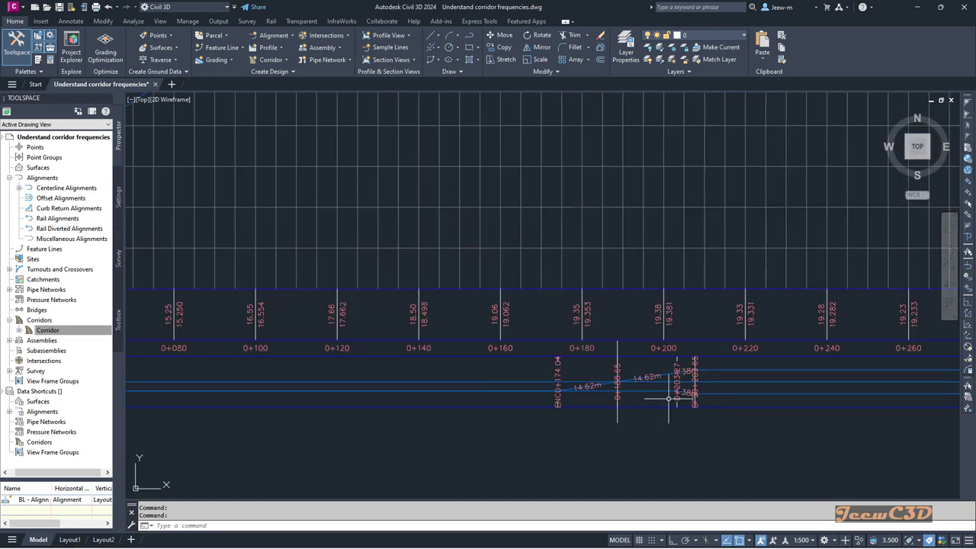
scroll(648, 404, down, 7)
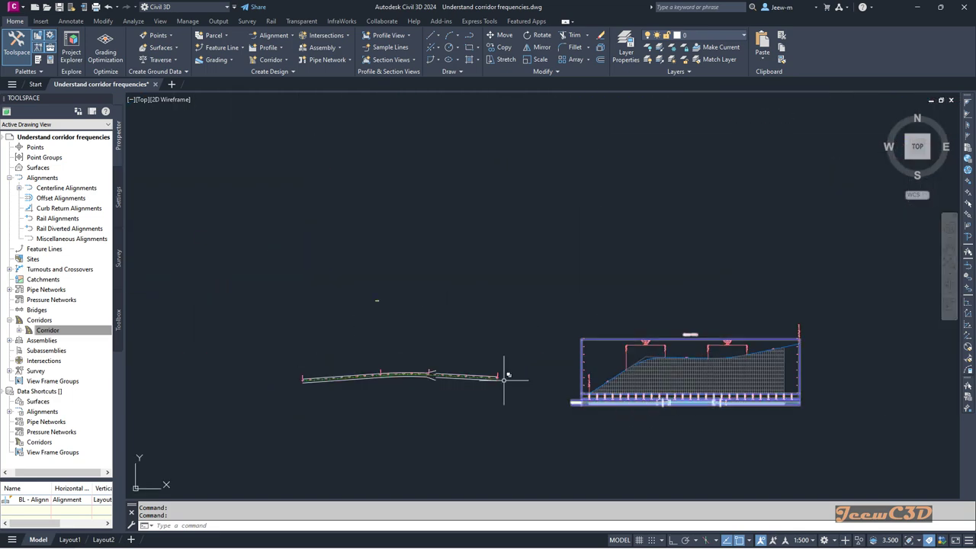
scroll(441, 336, down, 8)
scroll(357, 284, up, 10)
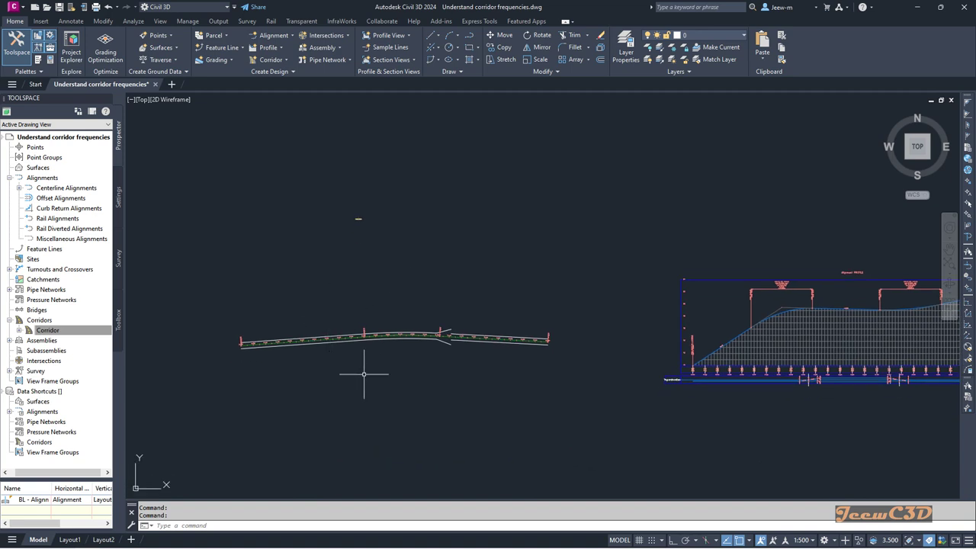
scroll(429, 352, up, 4)
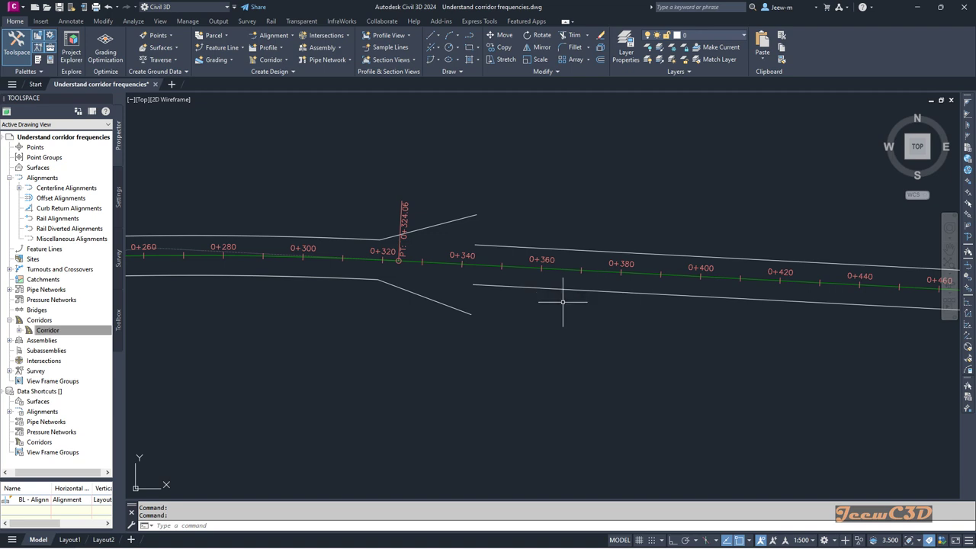
scroll(538, 327, down, 5)
Enable the alignment baseline in the corridor's parameters and confirm the properties so the corridor is built
click(66, 333)
right_click(69, 335)
click(80, 339)
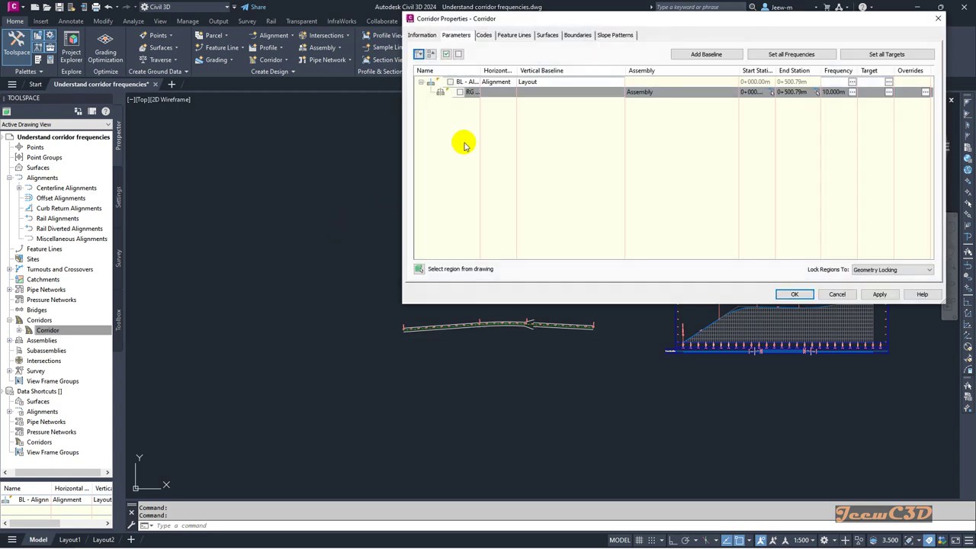
click(450, 81)
click(794, 294)
Examine the spacing of the corridor's assembly lines against the station labels, starting from station 0+000
scroll(551, 298, up, 4)
scroll(518, 323, down, 2)
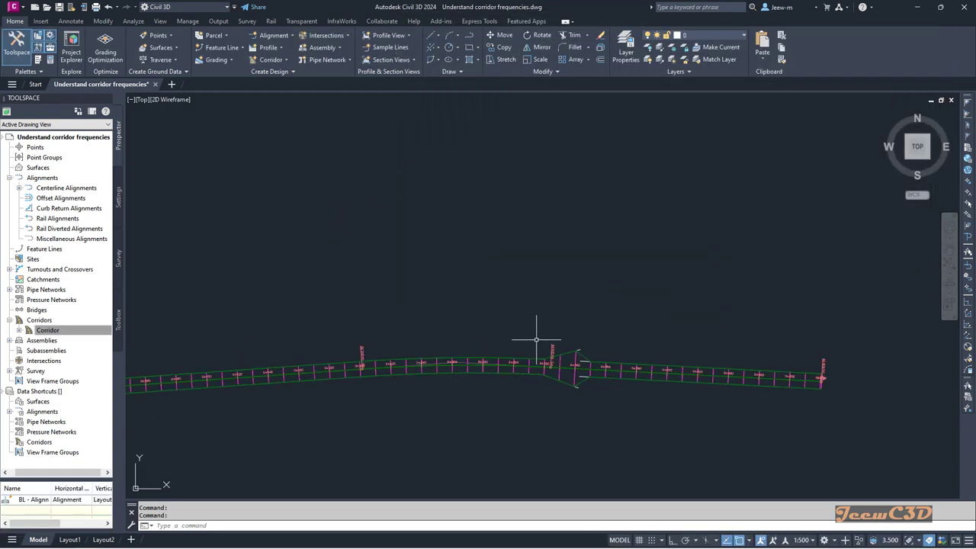
scroll(638, 336, down, 3)
mouse_move(491, 295)
middle_down()
mouse_move(584, 290)
mouse_move(593, 301)
mouse_move(573, 324)
middle_up()
scroll(442, 320, up, 5)
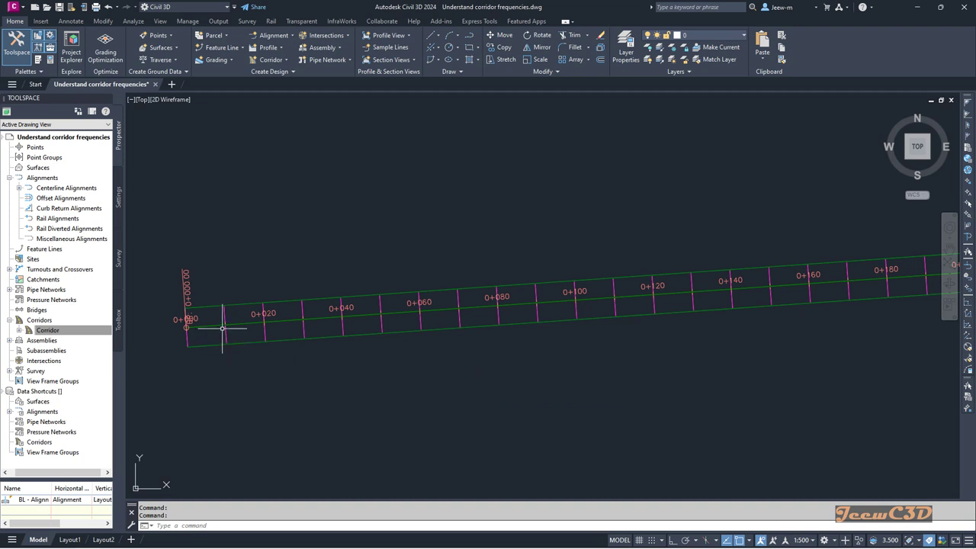
scroll(219, 328, up, 3)
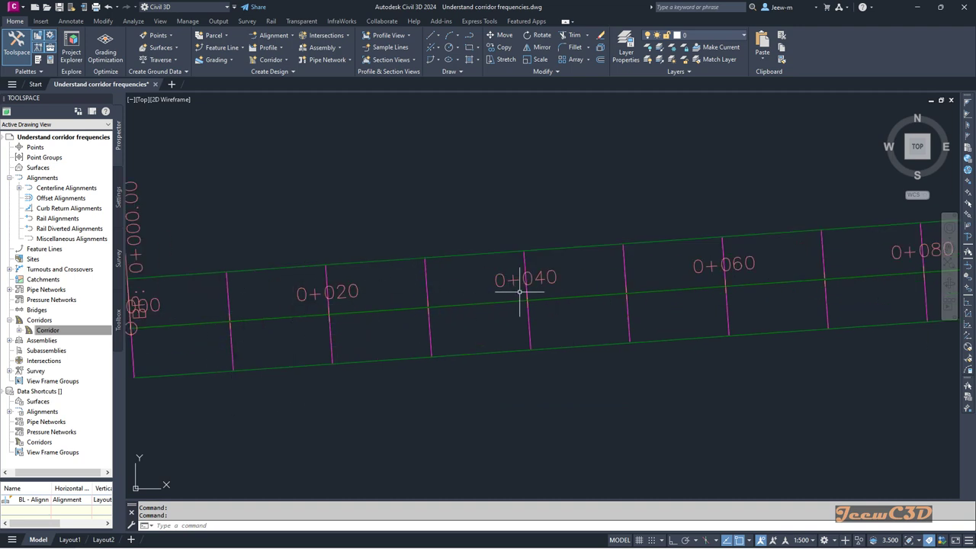
scroll(543, 327, down, 2)
scroll(506, 386, down, 2)
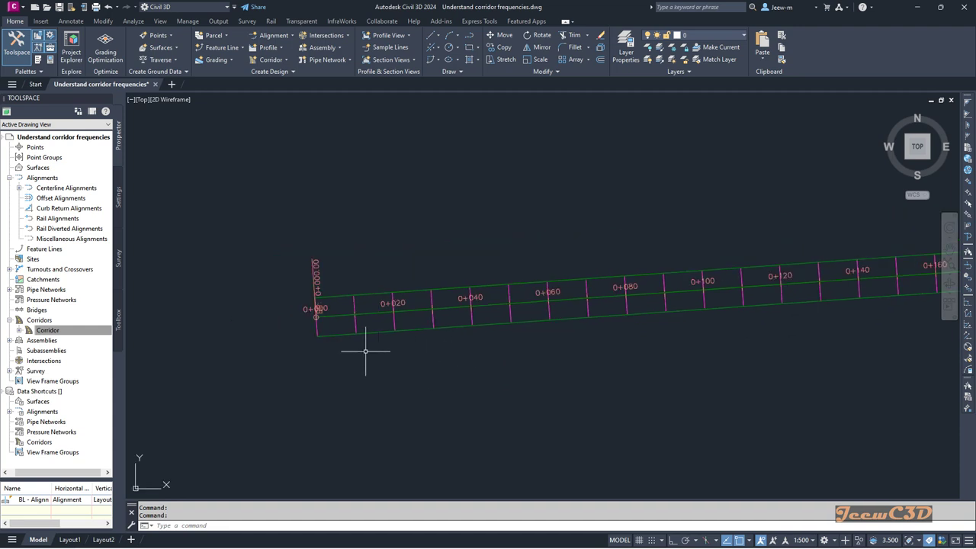
scroll(345, 315, up, 4)
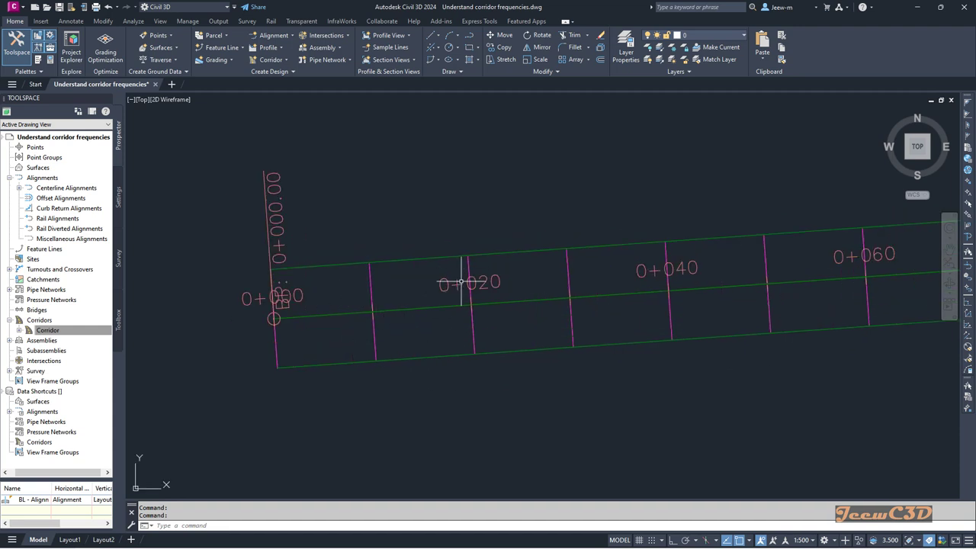
scroll(478, 329, down, 2)
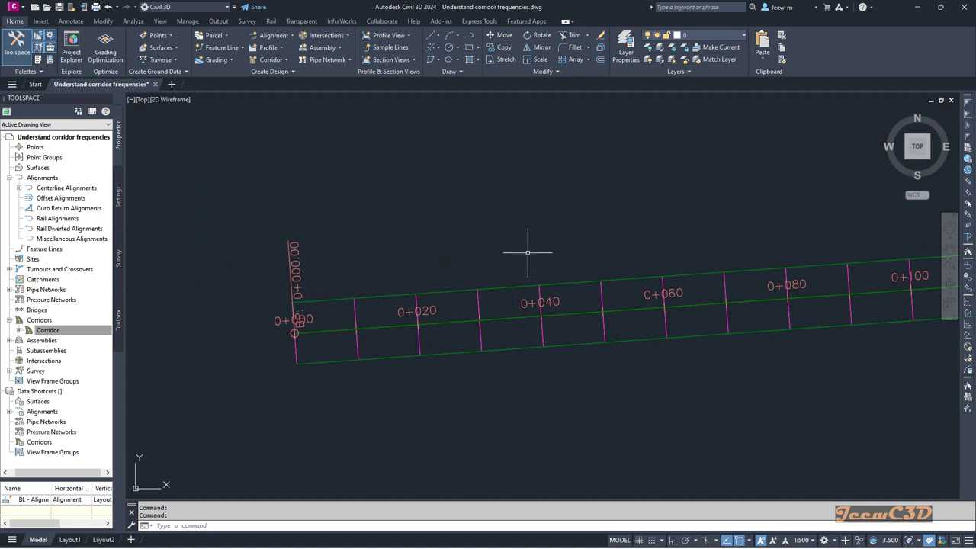
mouse_move(524, 250)
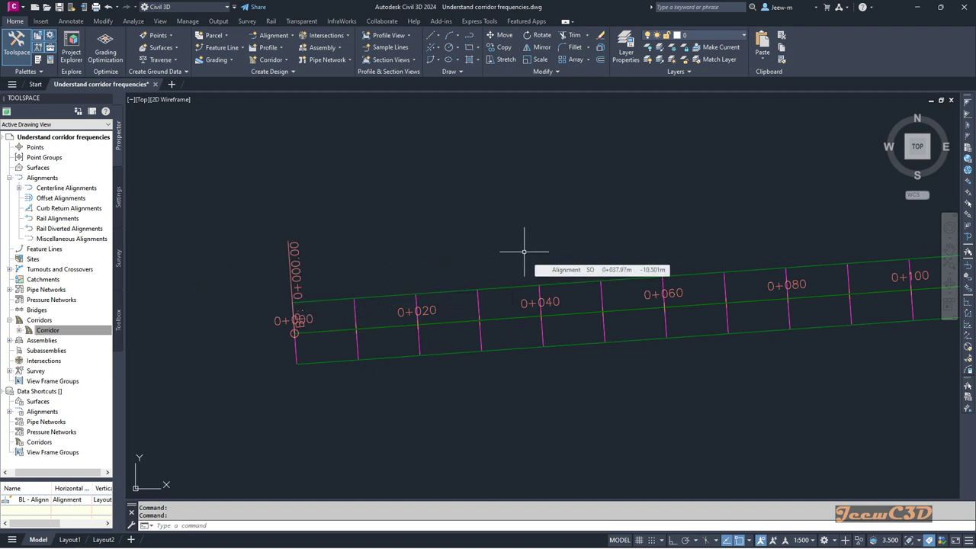
scroll(524, 251, down, 4)
middle_drag(658, 323, 519, 342)
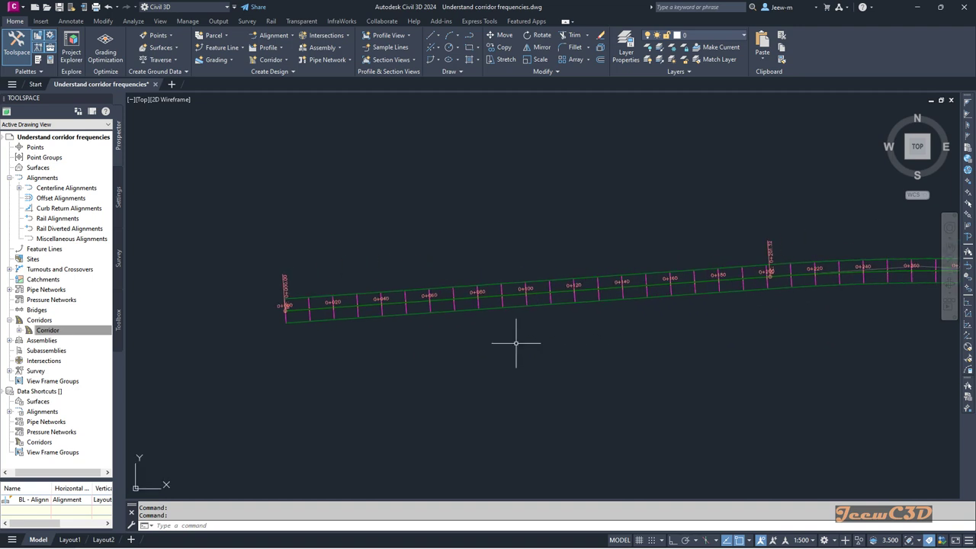
middle_drag(588, 349, 542, 356)
mouse_move(550, 358)
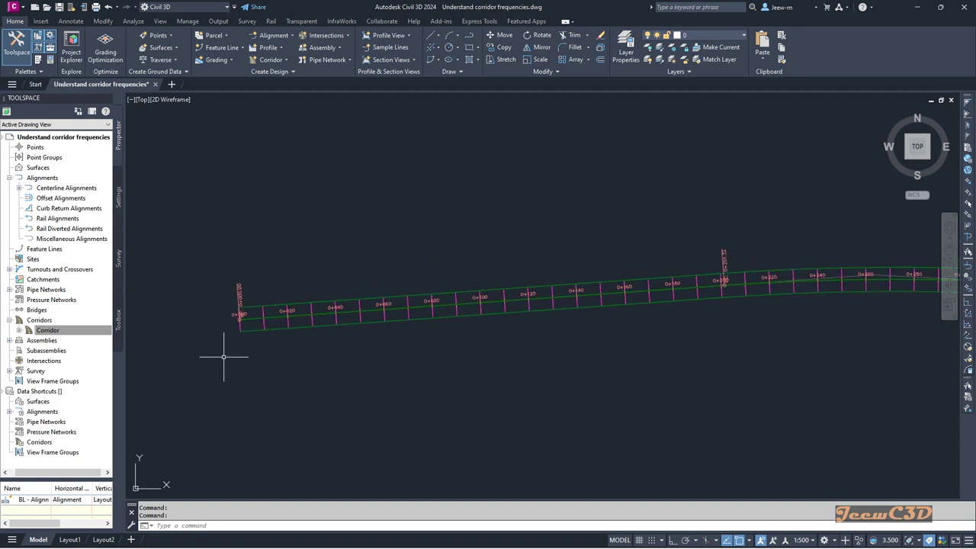
Open the assembly frequency settings for the corridor's region
right_click(51, 331)
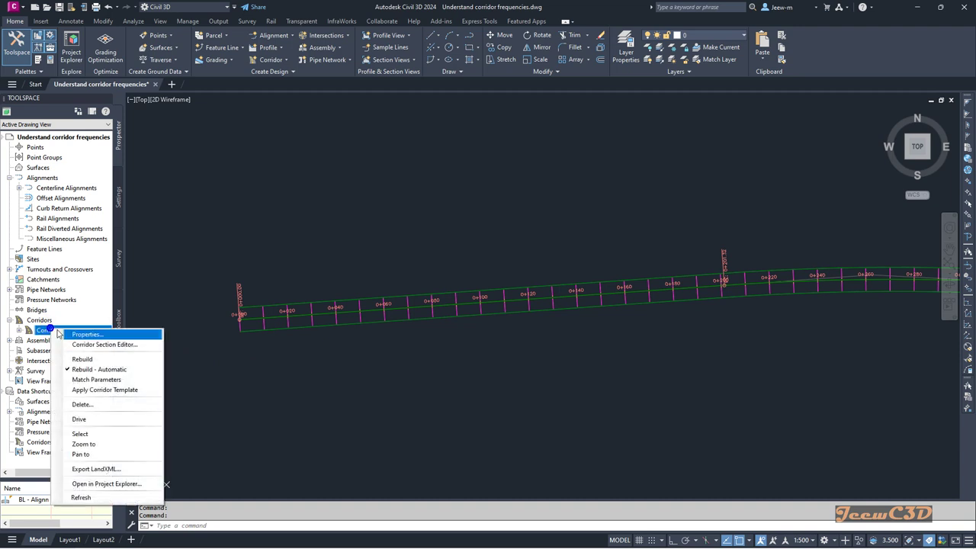
click(57, 333)
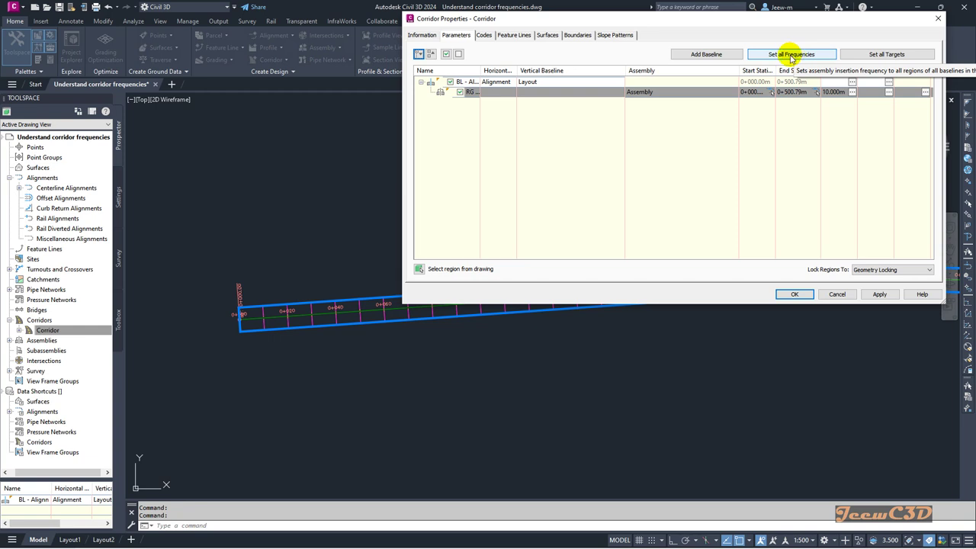
click(592, 93)
click(853, 93)
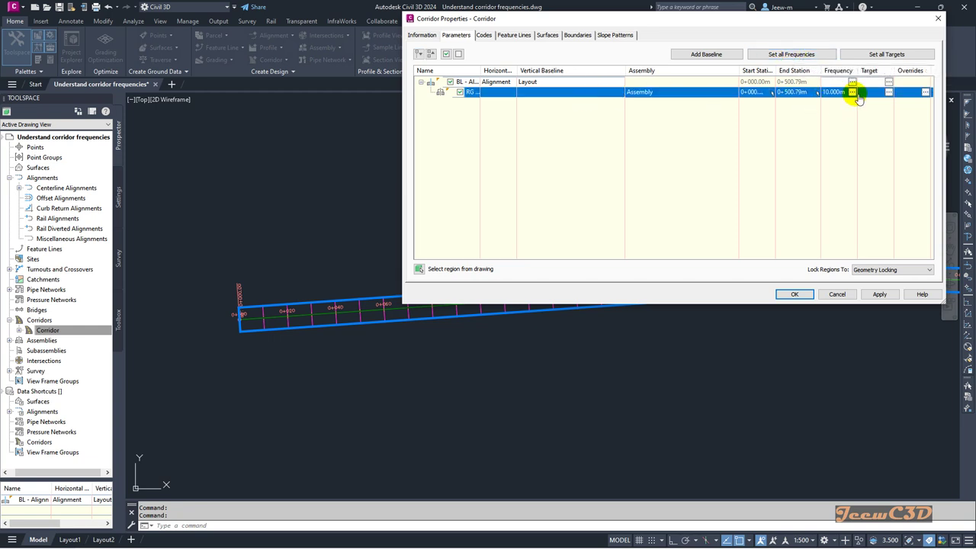
drag(655, 110, 806, 35)
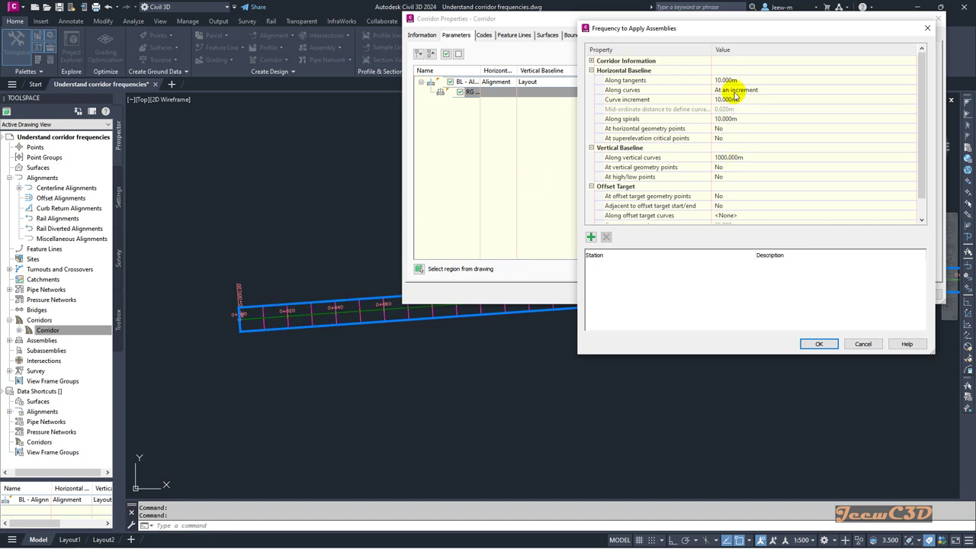
Set the region's assembly frequency along tangents to 20 m and apply it to the corridor
click(648, 100)
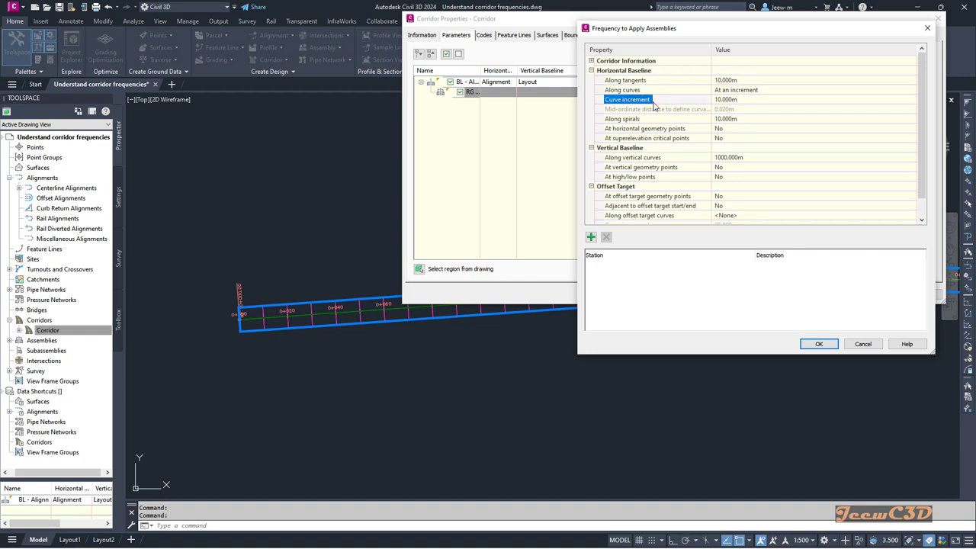
click(730, 80)
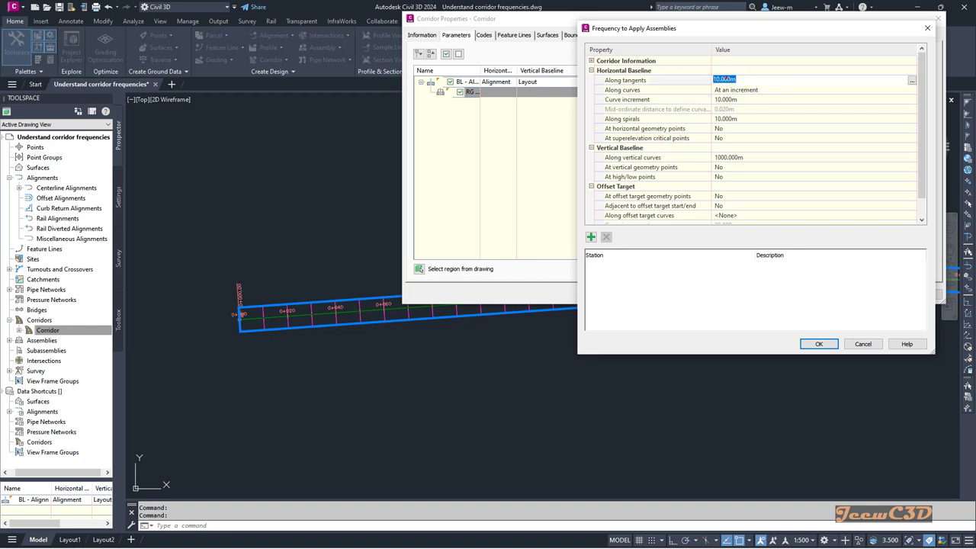
text(20)
click(725, 79)
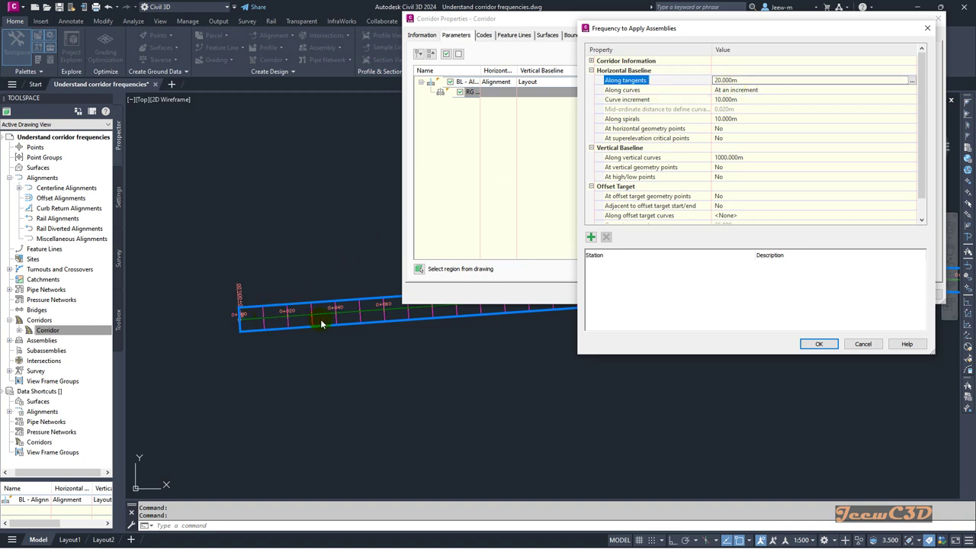
click(819, 344)
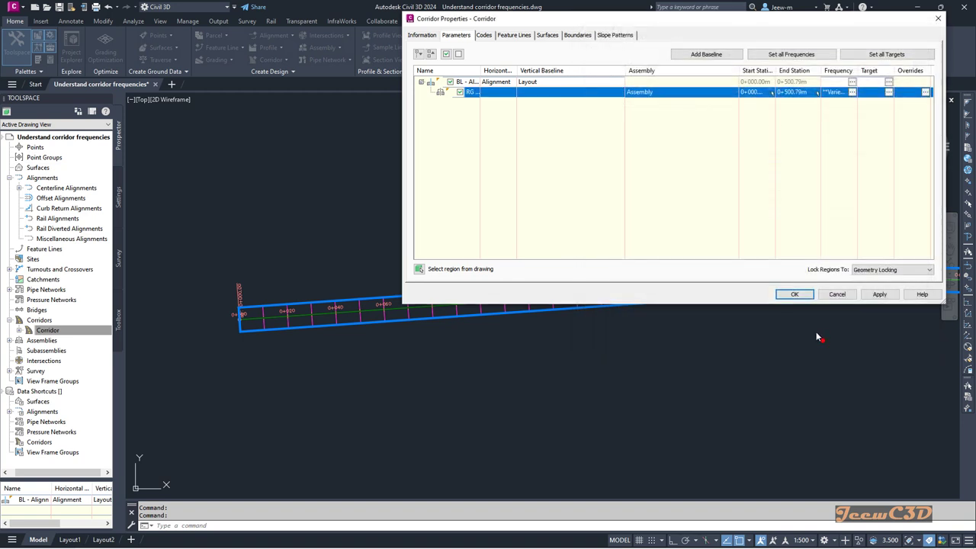
click(879, 294)
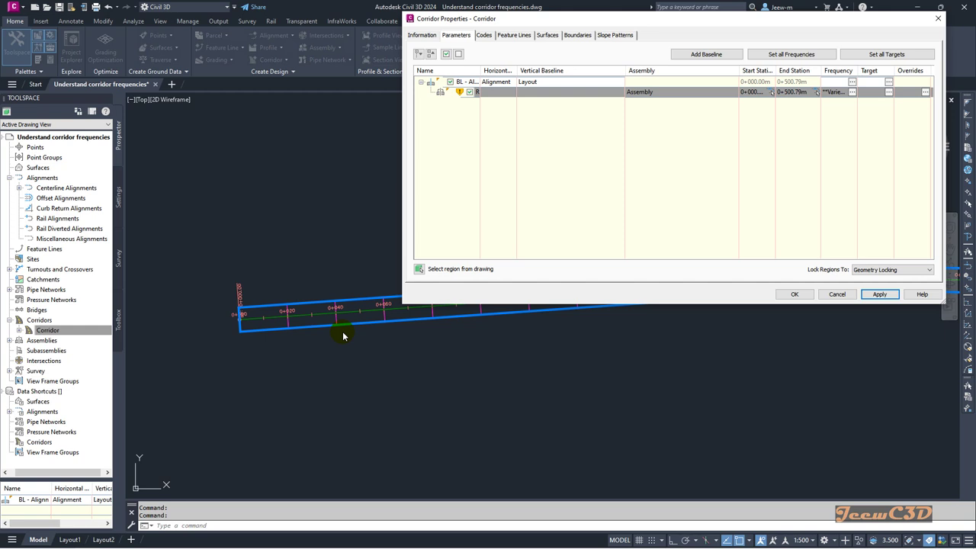
Set the region's frequency along tangents to 10 m and the curve increment to 20 m, and apply the change
click(852, 92)
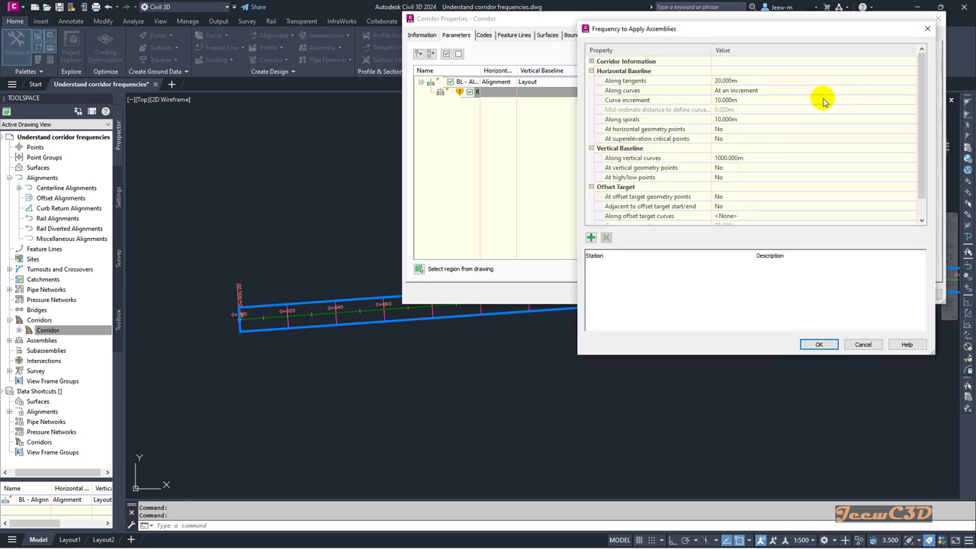
click(730, 80)
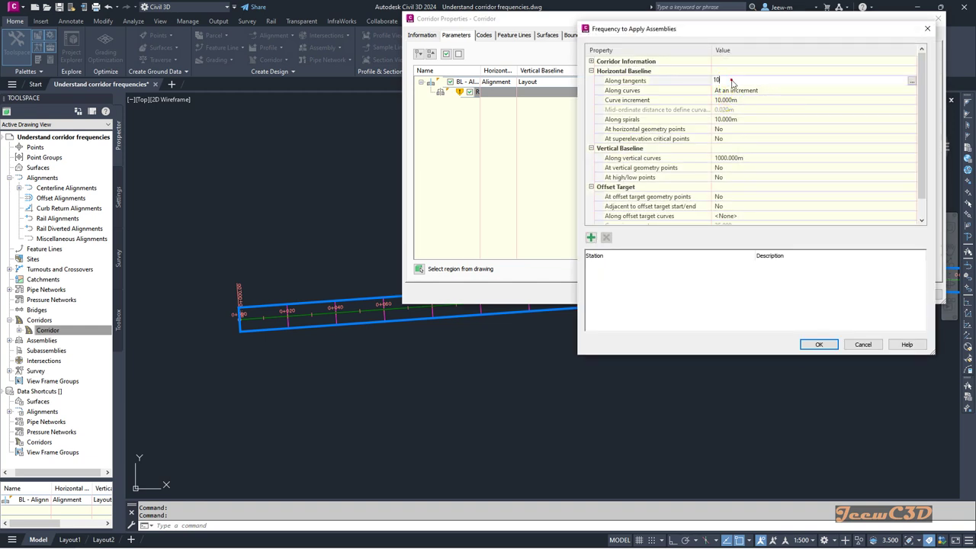
text(10)
click(733, 101)
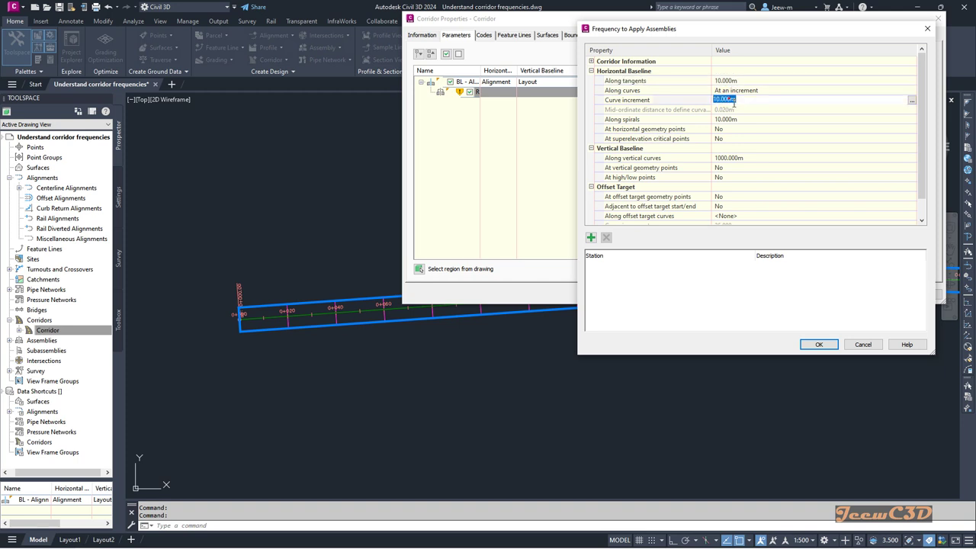
text(20)
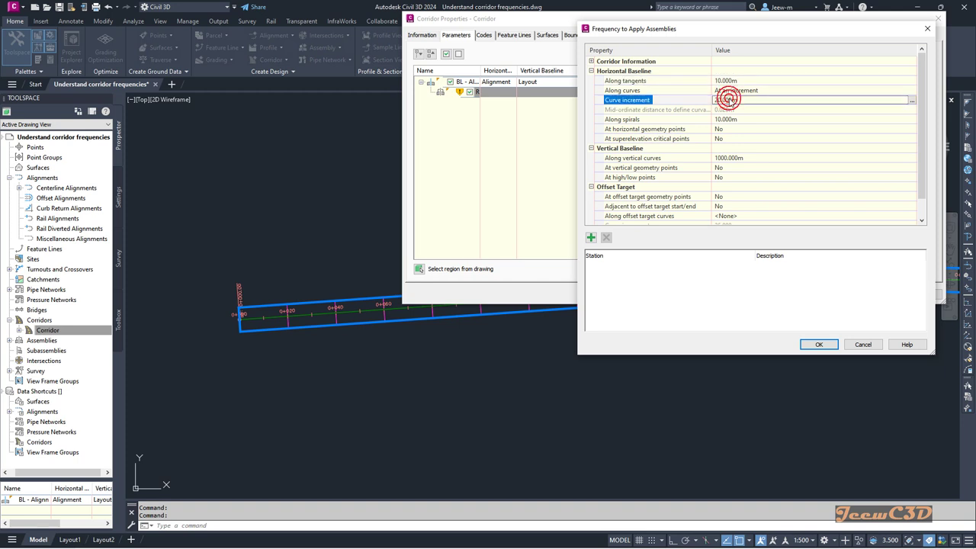
click(817, 344)
drag(751, 20, 361, 89)
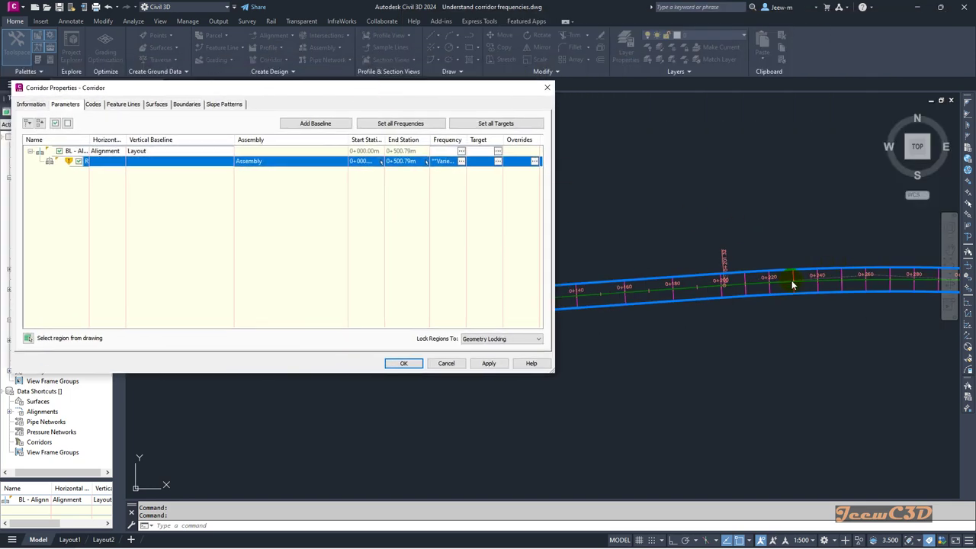
click(492, 363)
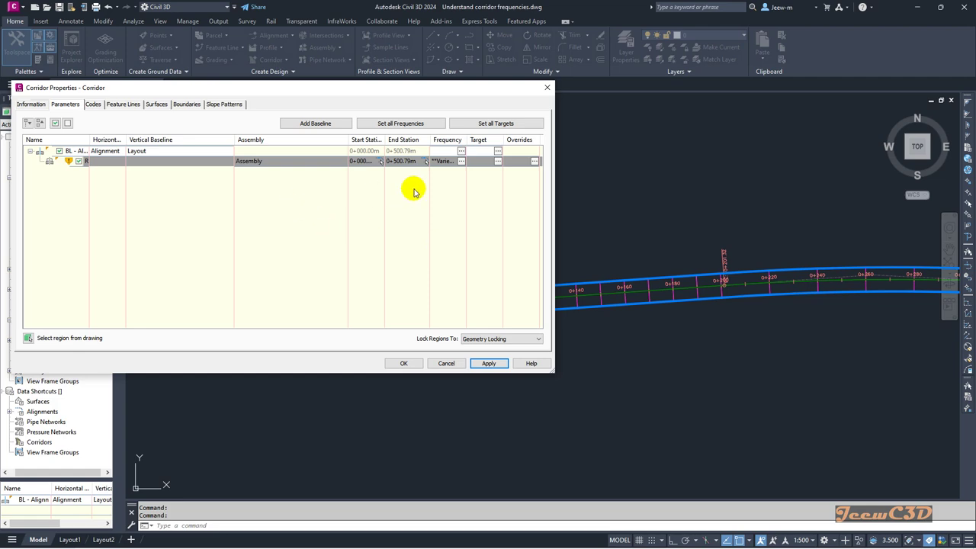
Set the region's frequency along curves to By curvature, keeping the 0.020 m mid-ordinate distance, and apply it to the corridor
click(461, 162)
drag(721, 28, 284, 49)
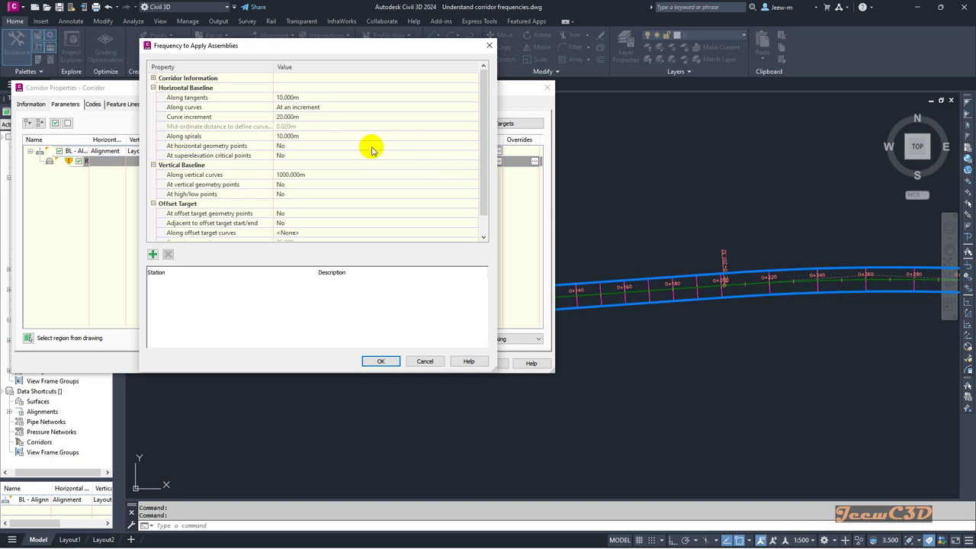
click(332, 108)
click(332, 106)
click(318, 125)
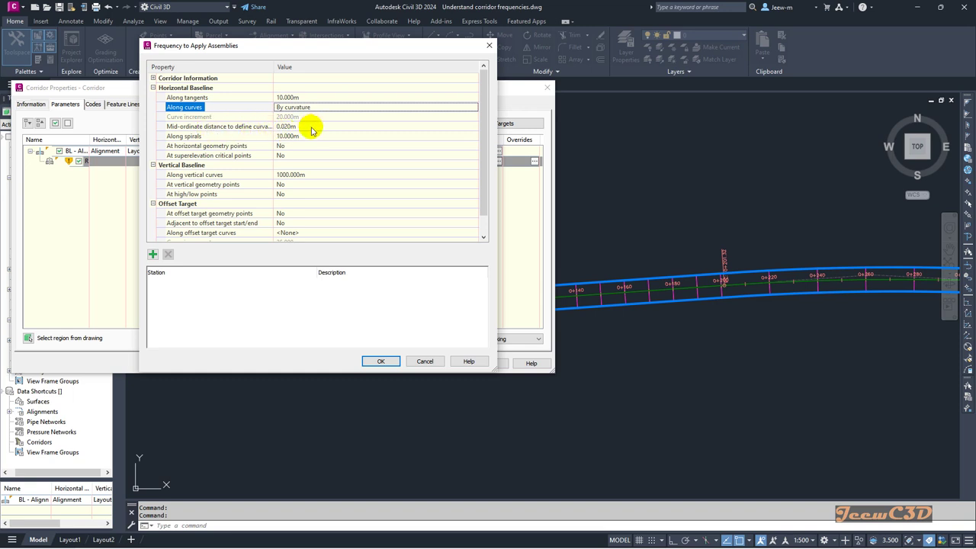
click(288, 127)
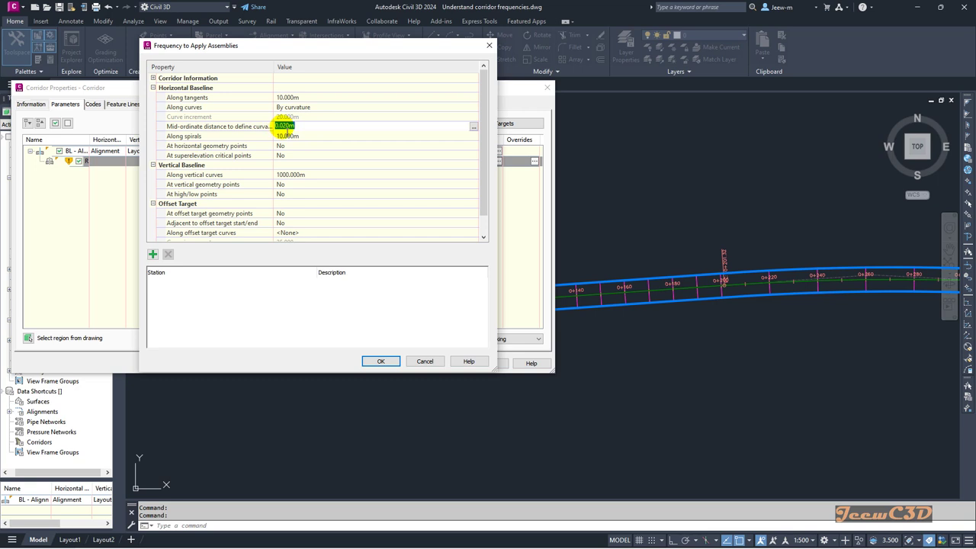
click(248, 126)
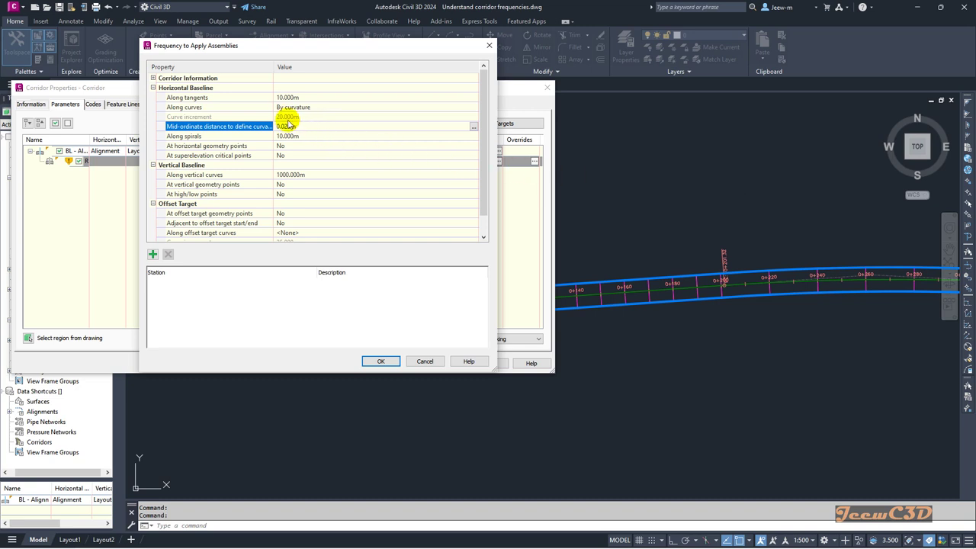
click(373, 362)
click(489, 363)
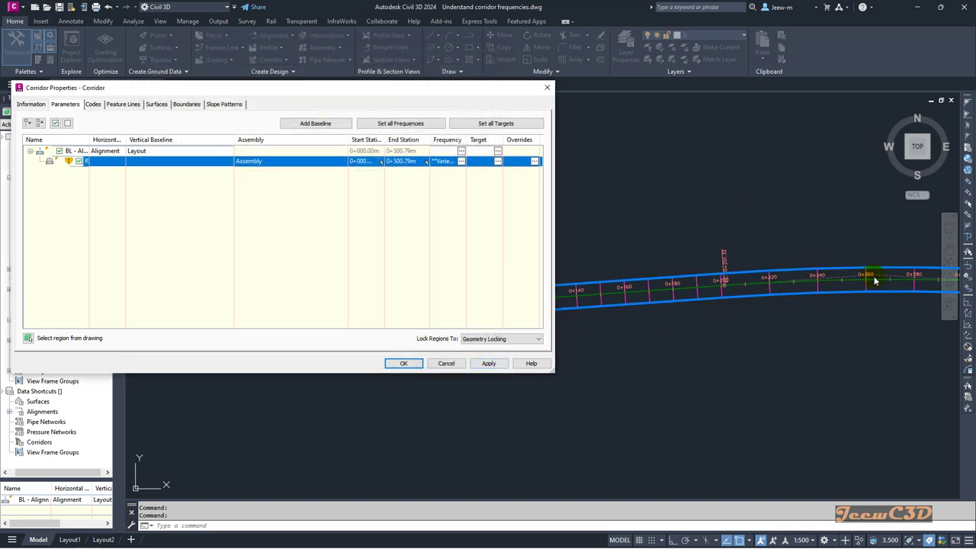
click(489, 363)
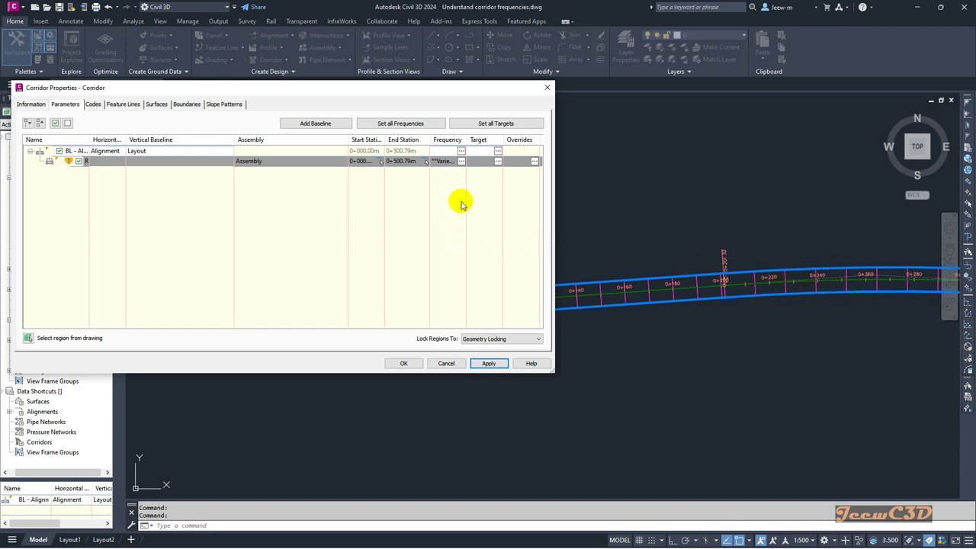
Switch the region's frequency along curves to At an increment with a 10 m curve increment, apply it and close the corridor properties
click(462, 161)
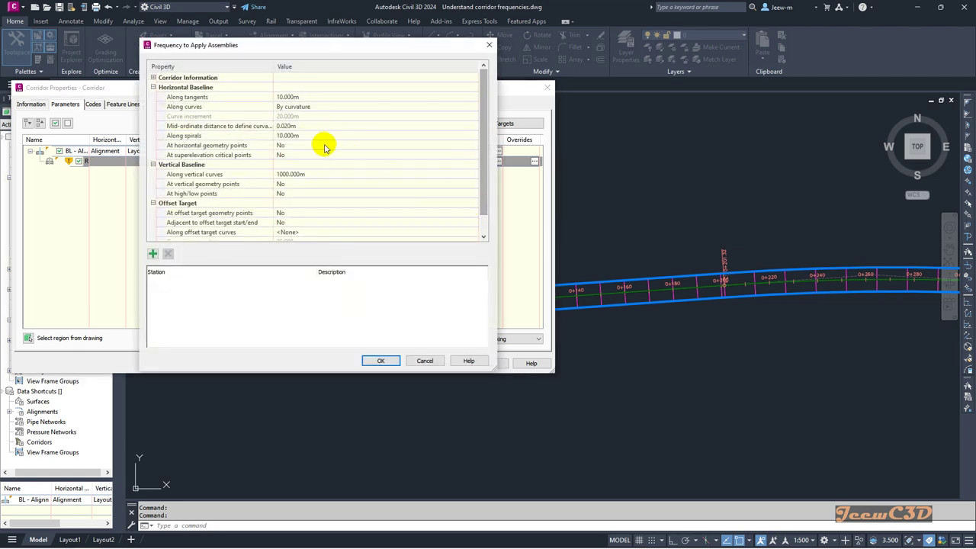
click(307, 108)
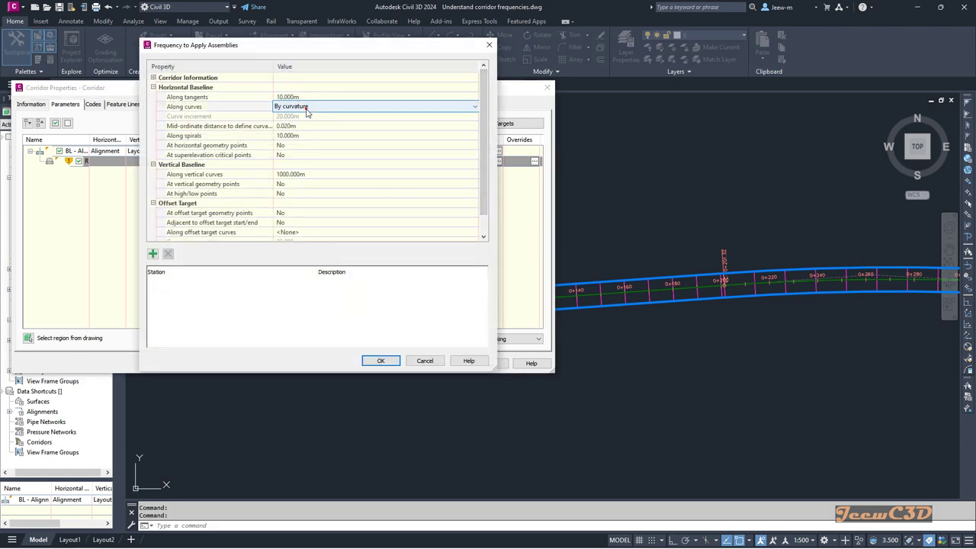
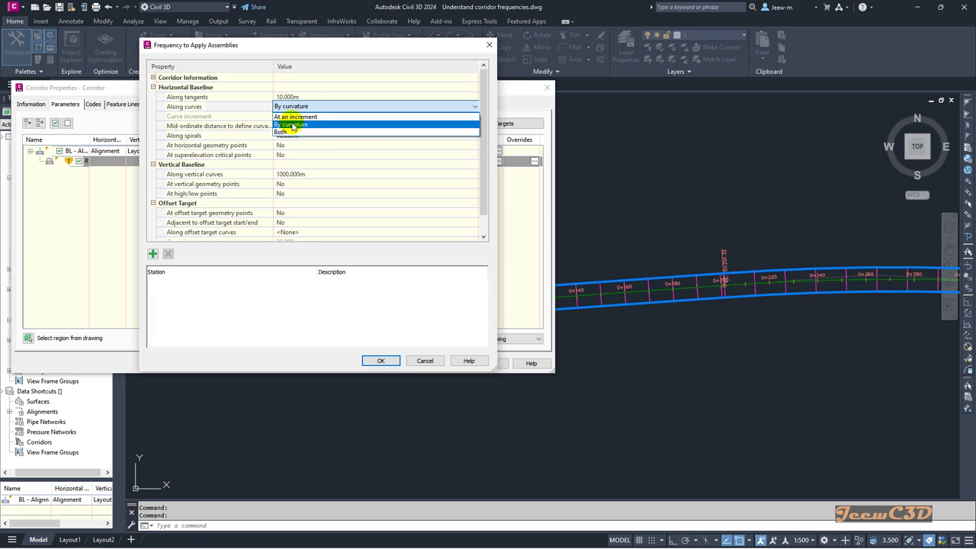
click(296, 118)
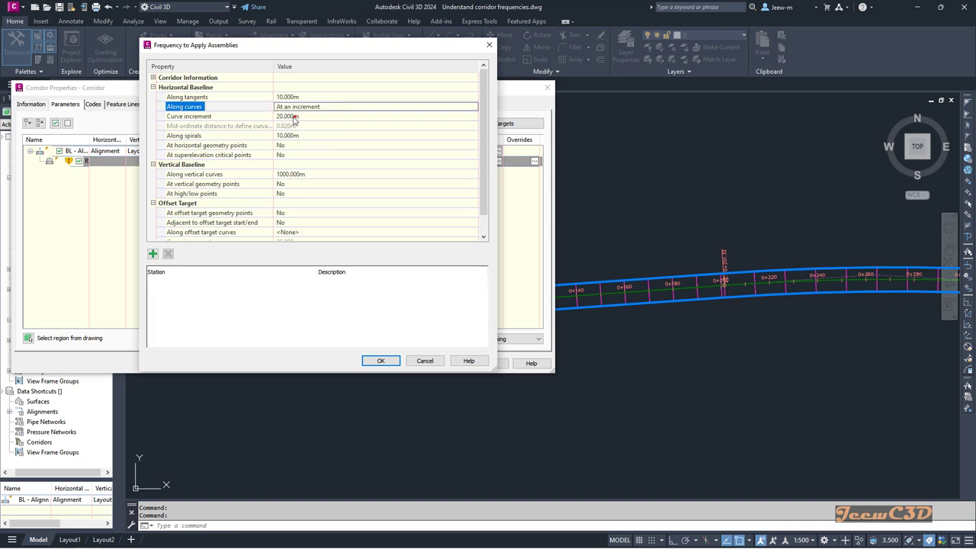
click(294, 117)
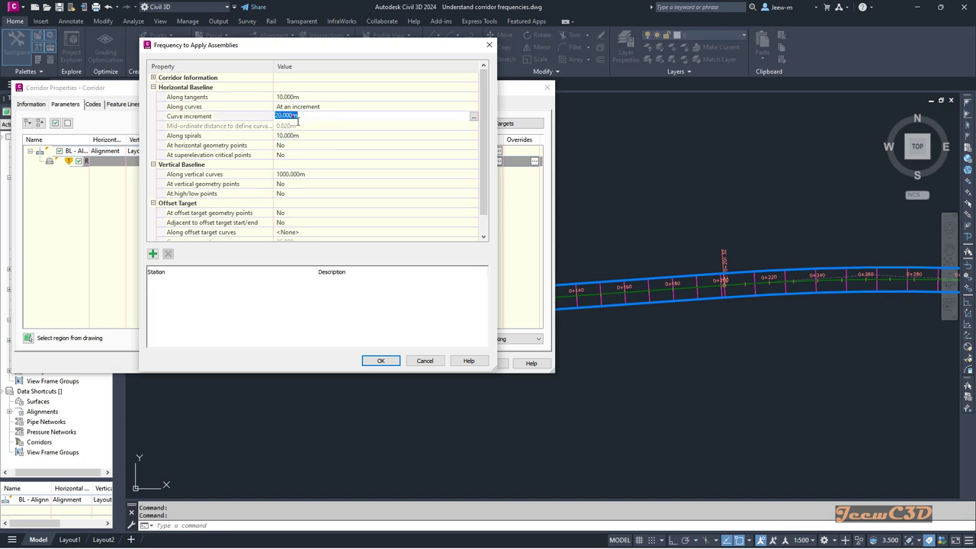
click(292, 116)
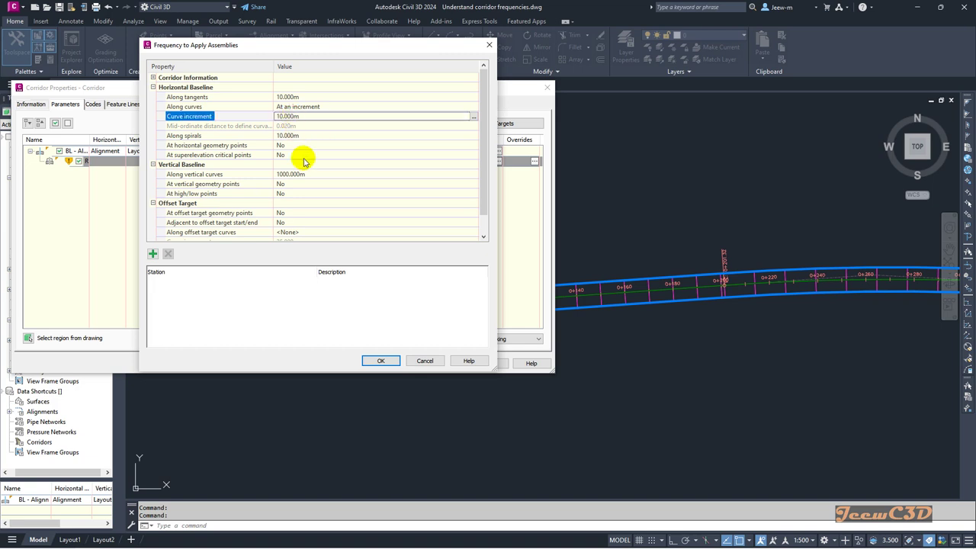
click(372, 359)
click(490, 366)
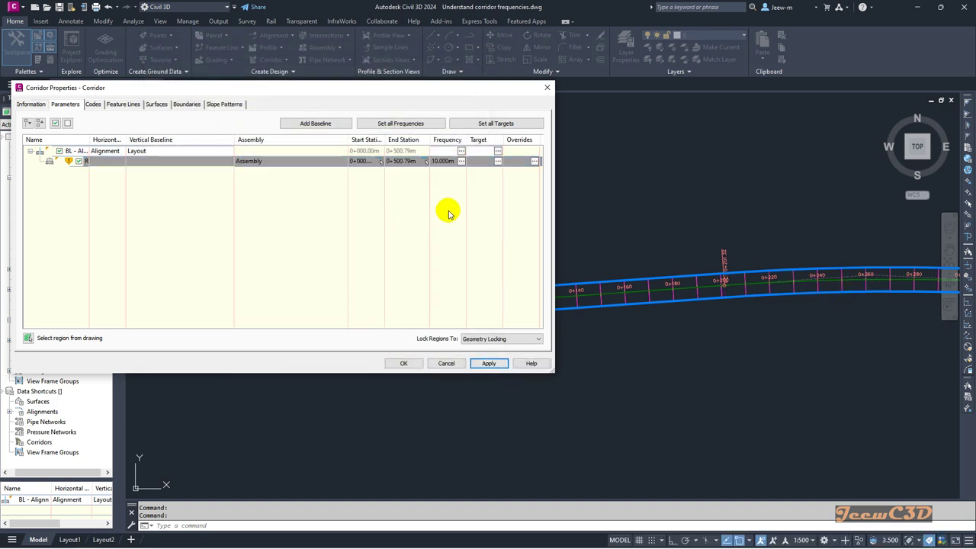
click(404, 365)
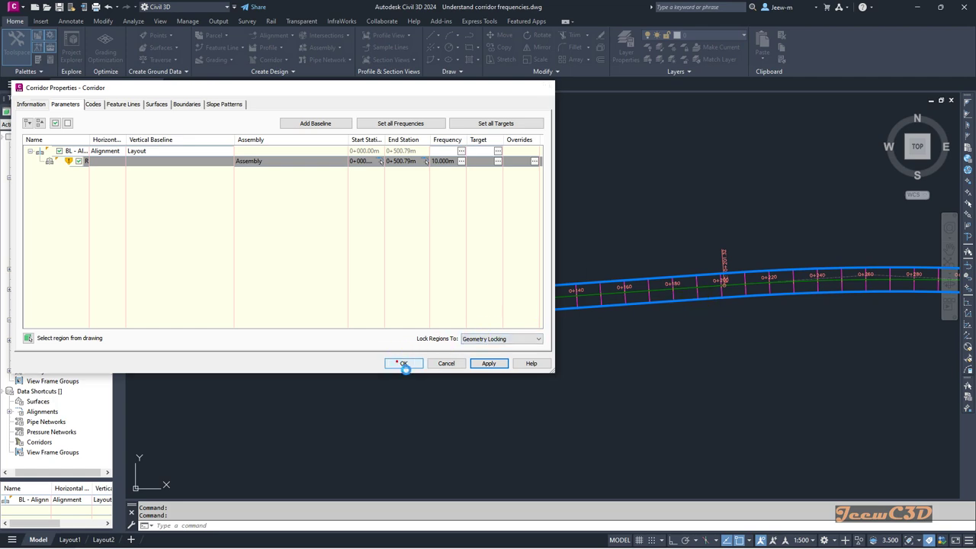
Examine the spacing of the assembly lines along the corridor's tangents and curve, including around the curve's start and end stations
scroll(546, 292, up, 3)
scroll(546, 292, down, 4)
scroll(389, 292, up, 1)
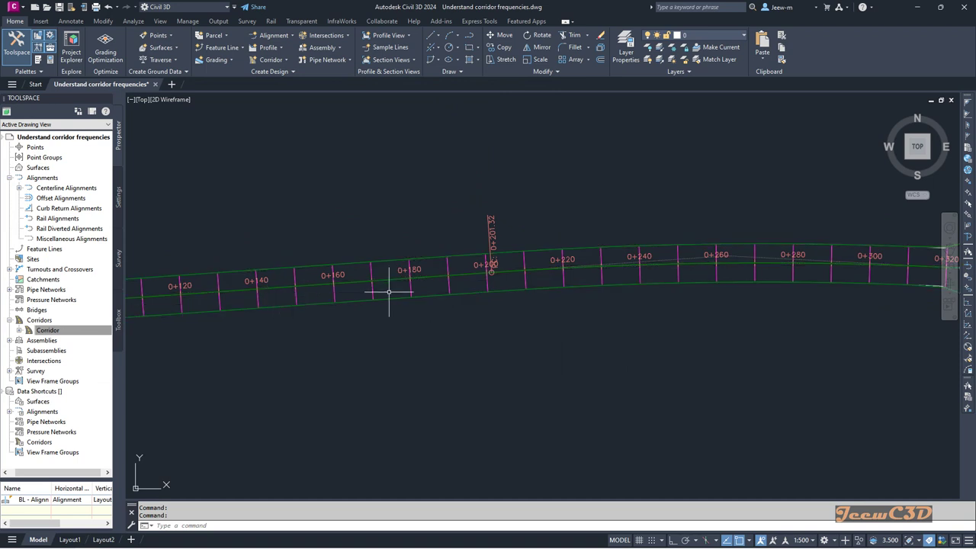
scroll(499, 282, up, 4)
scroll(490, 259, down, 4)
middle_drag(686, 273, 440, 261)
scroll(441, 261, down, 2)
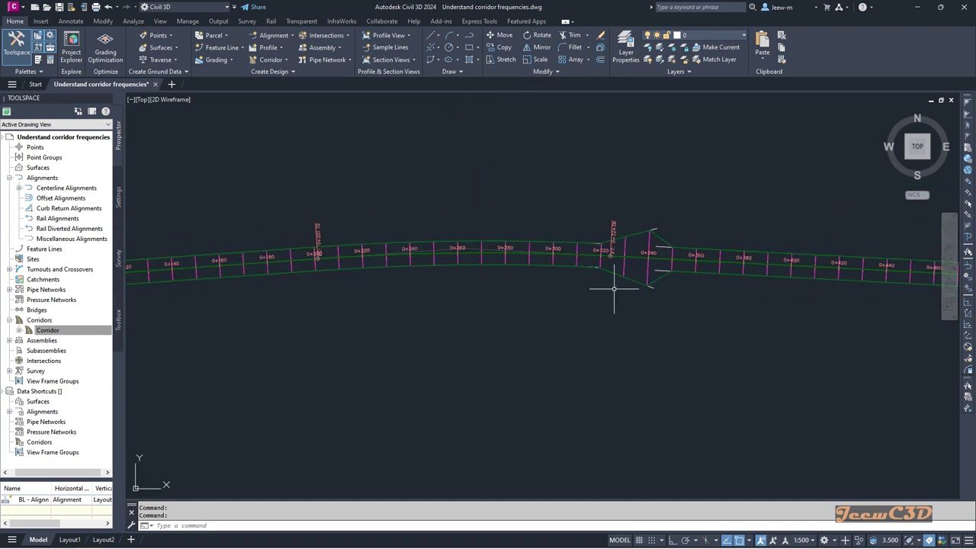
Reopen the corridor's properties and set the region's frequency option At horizontal geometry points to Yes
click(57, 333)
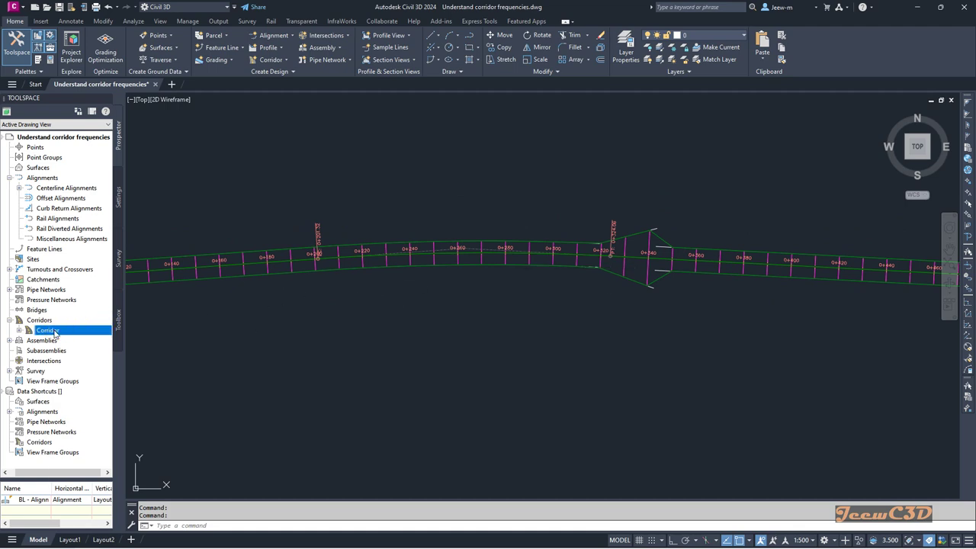
right_click(54, 334)
click(84, 337)
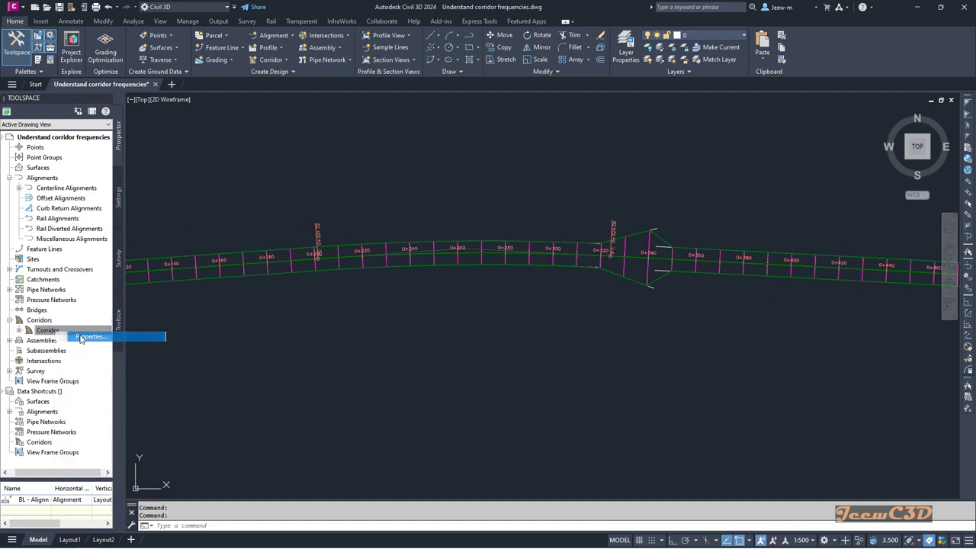
mouse_move(361, 97)
mouse_down()
mouse_move(813, 209)
mouse_move(746, 188)
mouse_up()
click(850, 252)
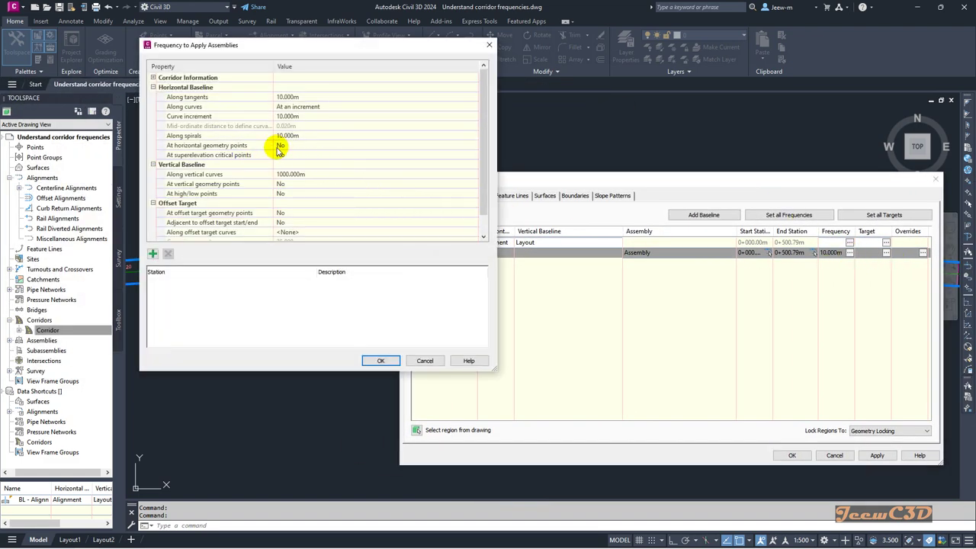
click(281, 145)
click(280, 145)
click(283, 156)
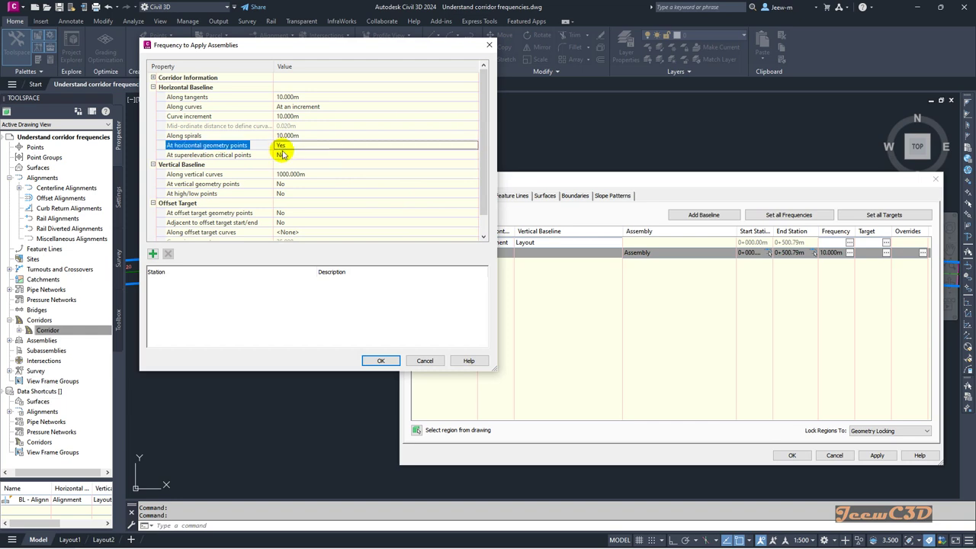
click(379, 360)
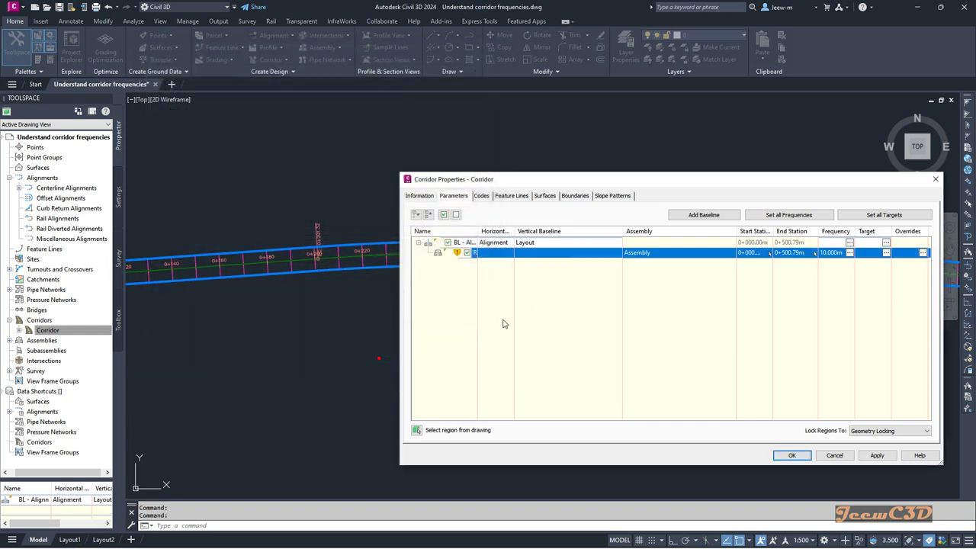
Check the curve's start and end stations against the frequency settings, apply the geometry point change to the corridor and close its properties
drag(541, 180, 565, 130)
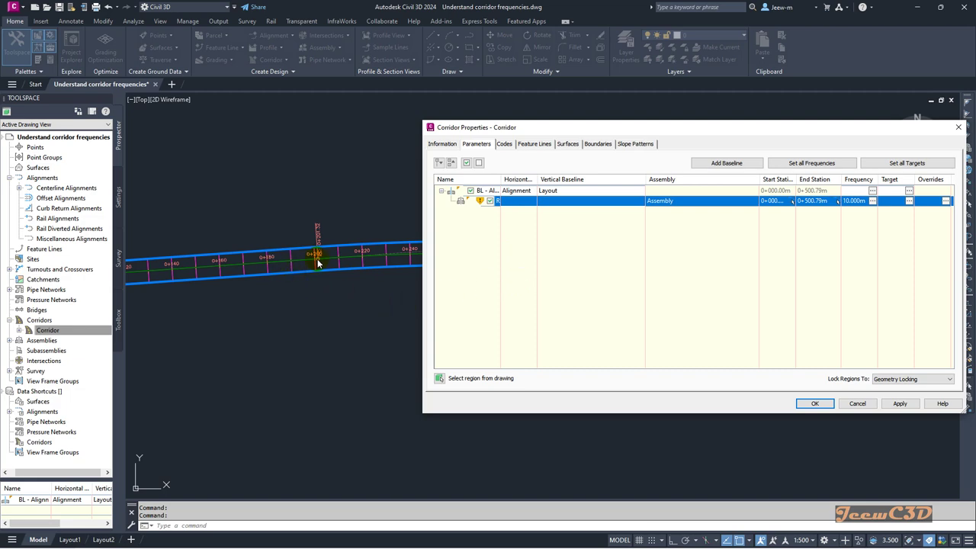
mouse_move(568, 124)
mouse_down()
mouse_move(533, 243)
mouse_move(533, 282)
mouse_up()
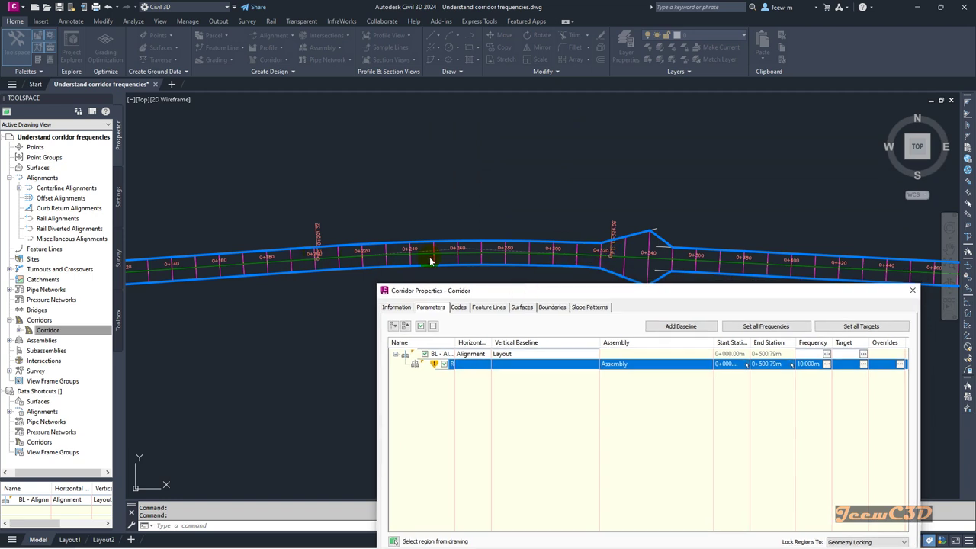
click(636, 296)
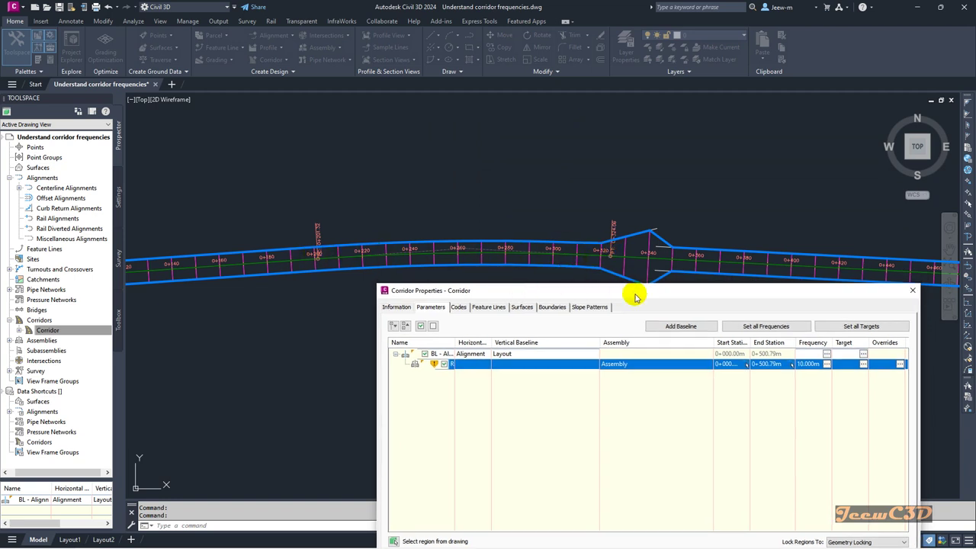
drag(641, 296, 642, 287)
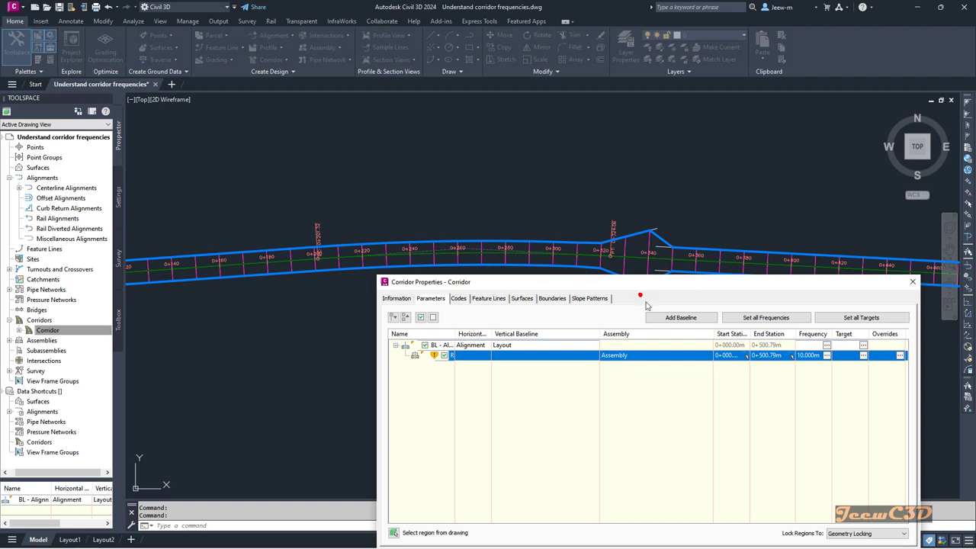
click(827, 355)
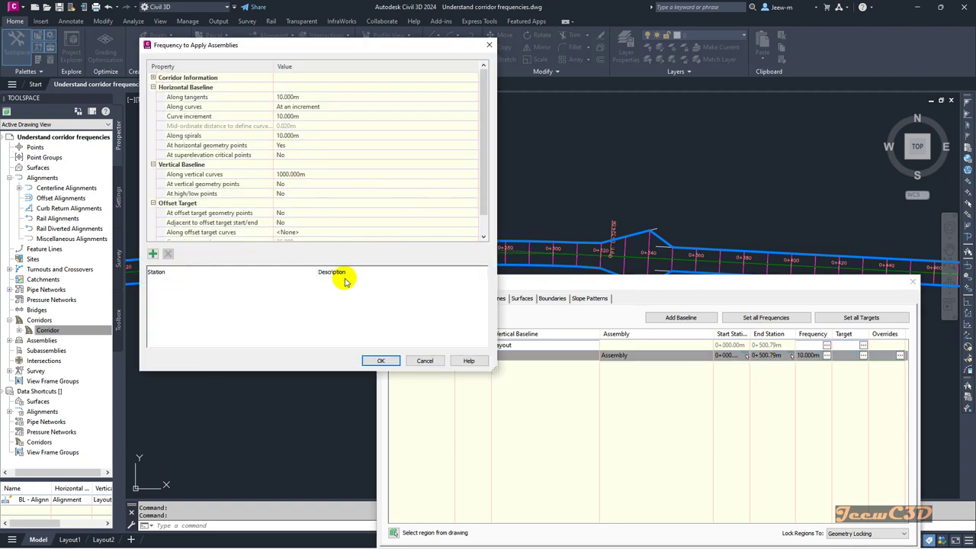
click(382, 360)
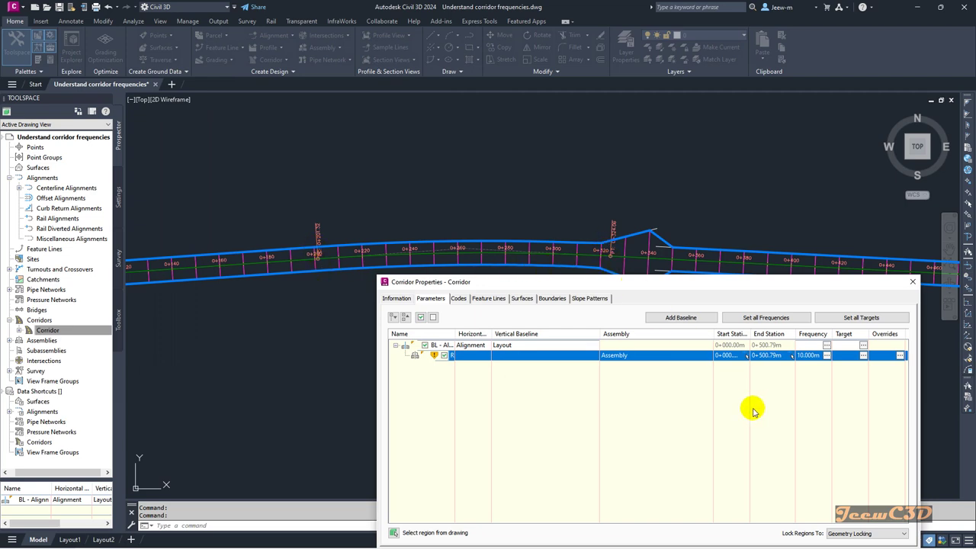
drag(783, 285, 728, 274)
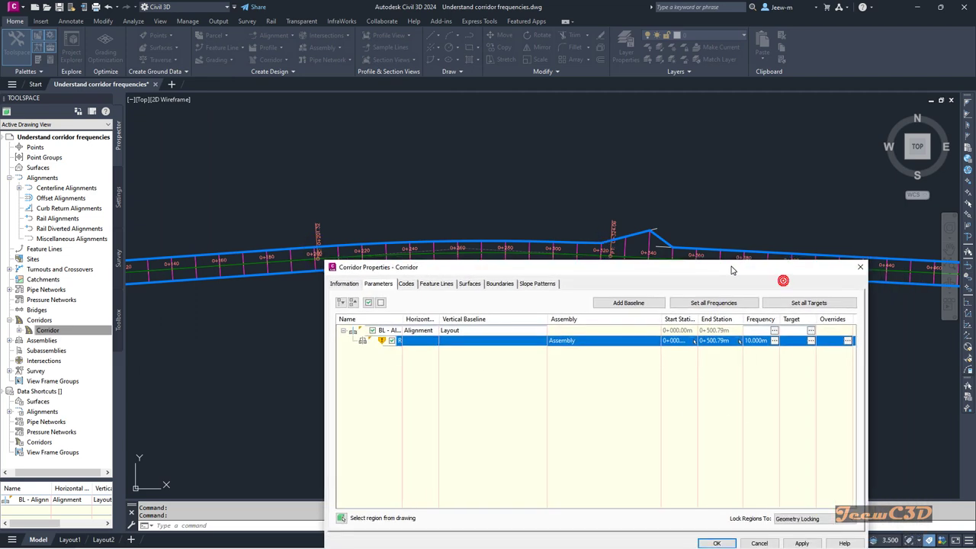
click(798, 546)
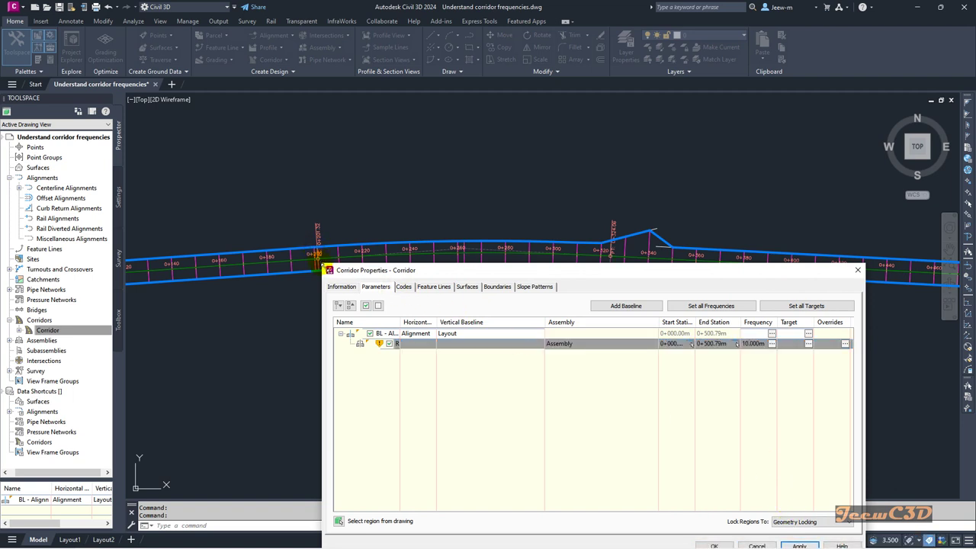
drag(611, 270, 254, 69)
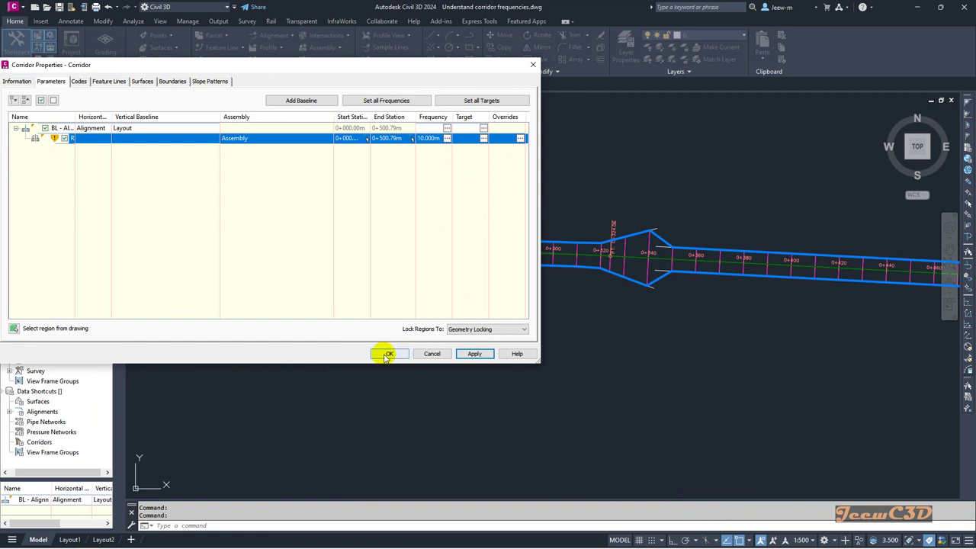
Examine the critical stations in the superelevation band below the profile view, from 0+174 to 0+207
scroll(503, 319, down, 6)
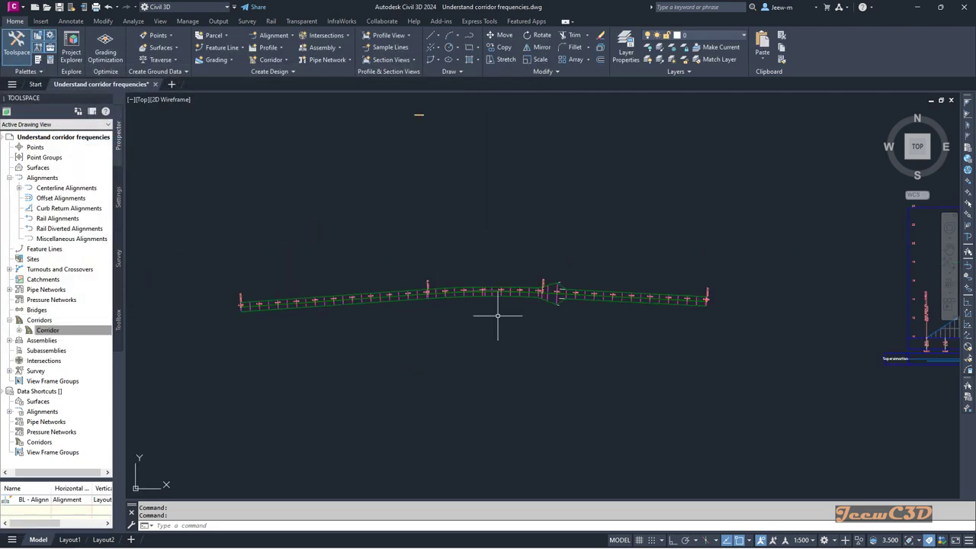
middle_drag(584, 332, 361, 305)
scroll(361, 305, up, 3)
scroll(518, 322, up, 2)
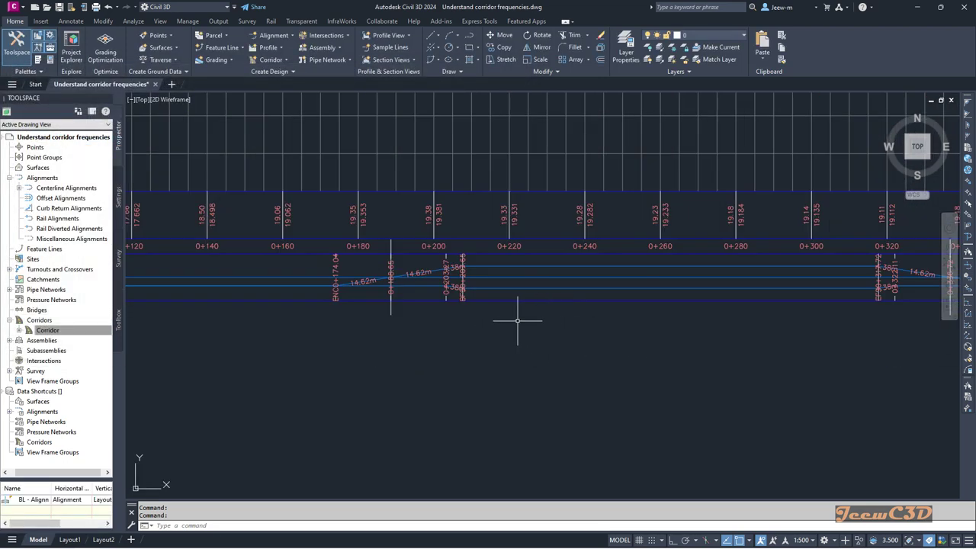
scroll(417, 324, down, 3)
middle_drag(257, 338, 339, 326)
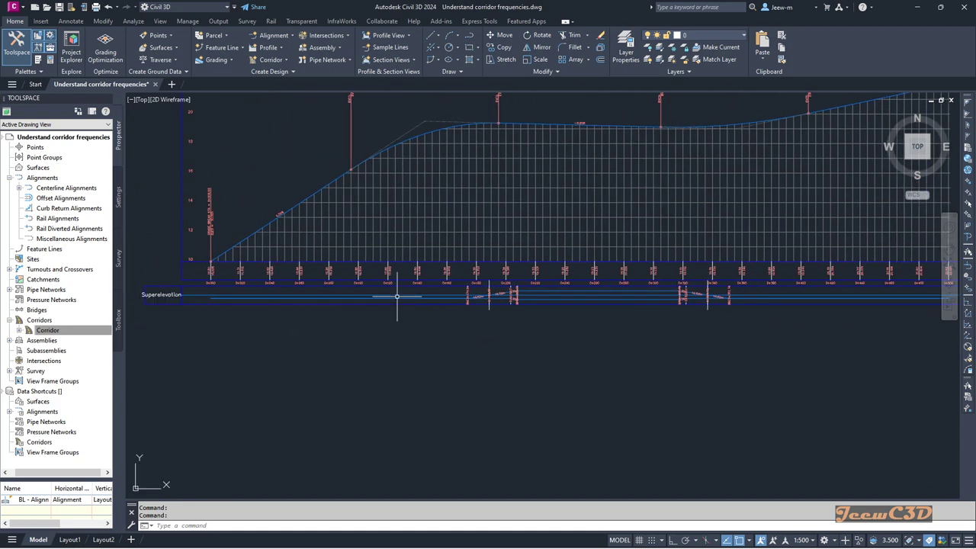
scroll(536, 325, up, 6)
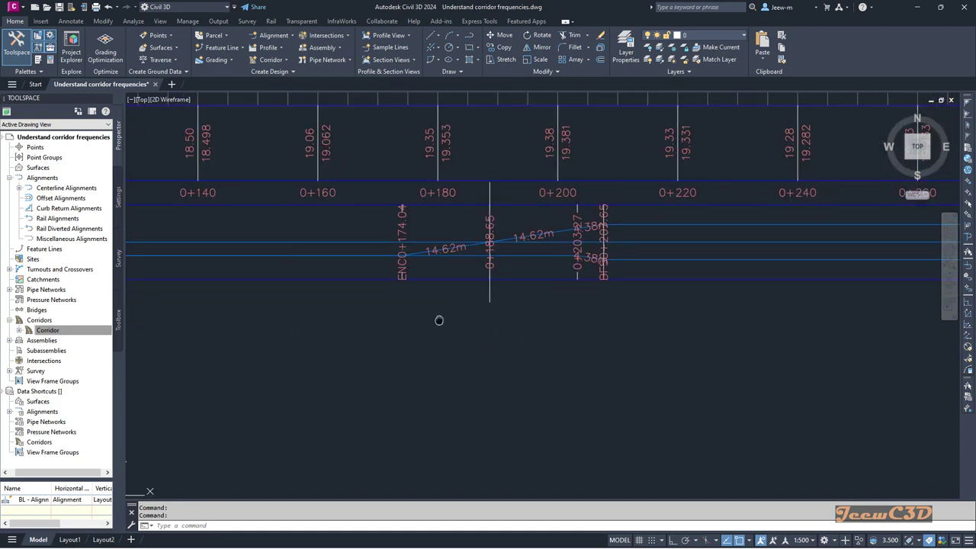
scroll(474, 305, up, 4)
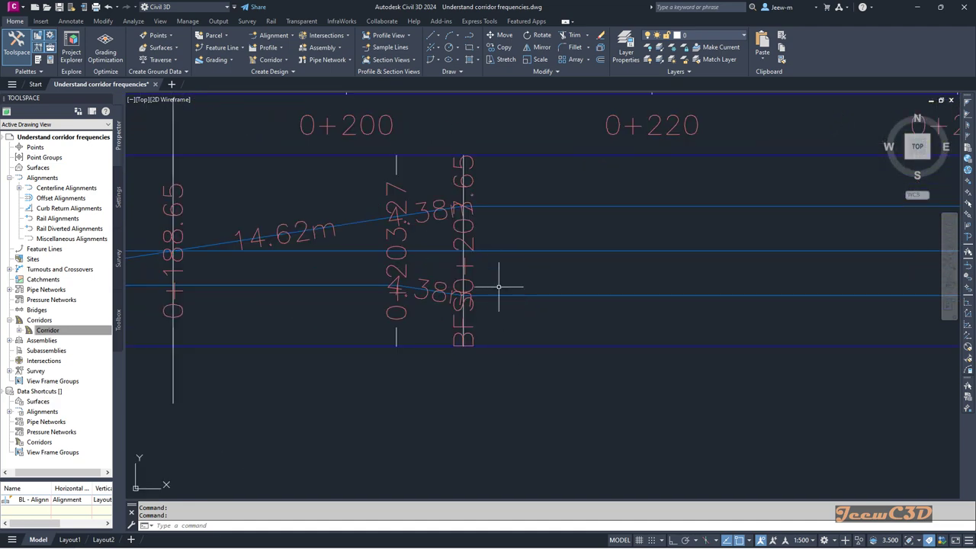
Examine the critical stations of the curve's entry transition in the superelevation band, from end normal crown to begin full super
scroll(486, 242, up, 4)
scroll(457, 211, down, 2)
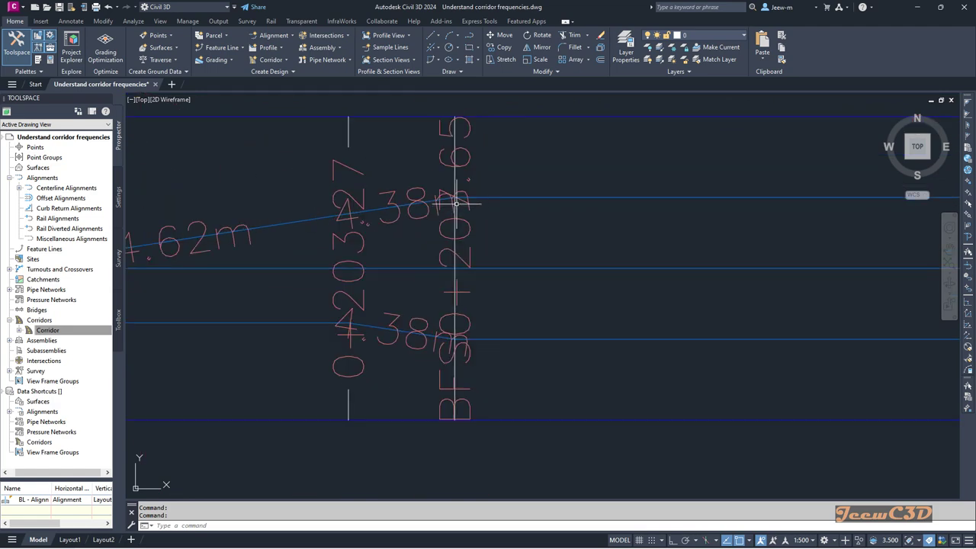
scroll(457, 230, down, 4)
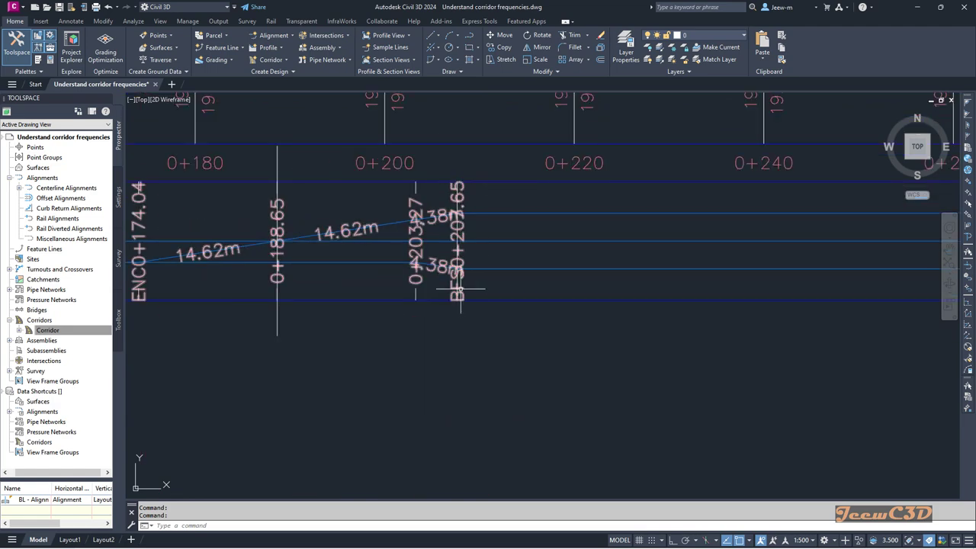
scroll(464, 236, down, 3)
scroll(588, 235, up, 1)
scroll(533, 251, down, 2)
scroll(221, 271, up, 3)
scroll(229, 264, down, 3)
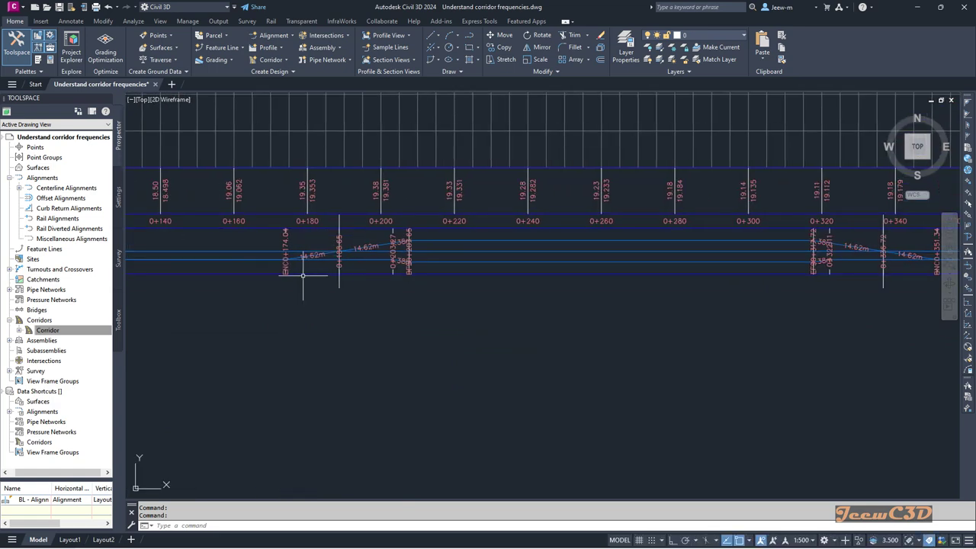
scroll(280, 271, up, 3)
scroll(275, 206, up, 2)
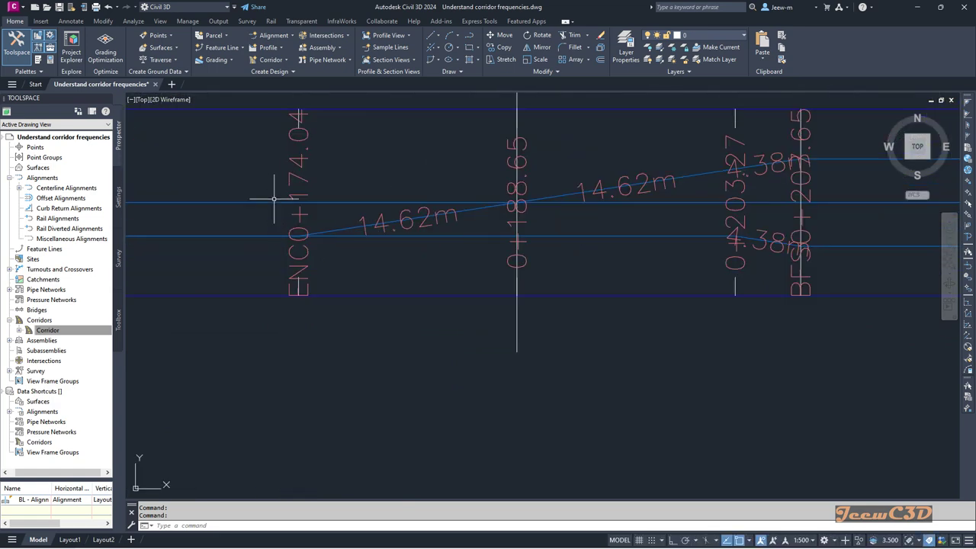
Examine the exit transition's critical stations in the superelevation band, from 0+317 to 0+351, and compare them with the entry transition
scroll(268, 202, down, 5)
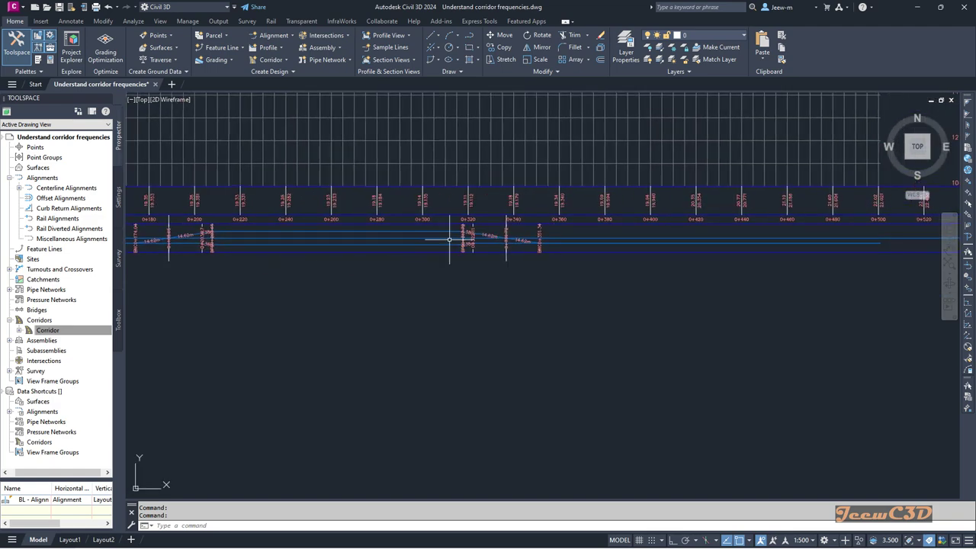
scroll(463, 243, up, 4)
scroll(458, 249, down, 4)
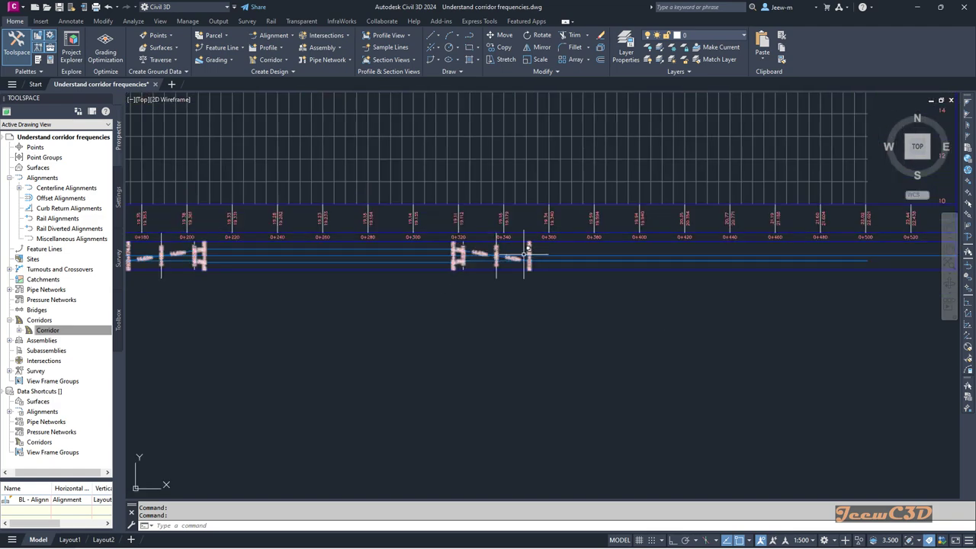
scroll(463, 254, up, 3)
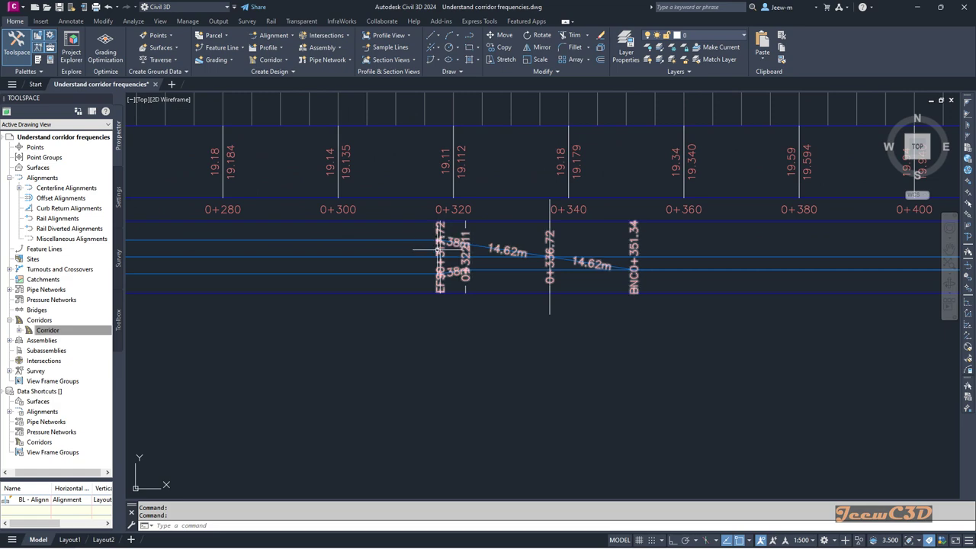
scroll(440, 254, up, 1)
scroll(435, 323, down, 4)
scroll(306, 310, up, 2)
scroll(328, 316, up, 2)
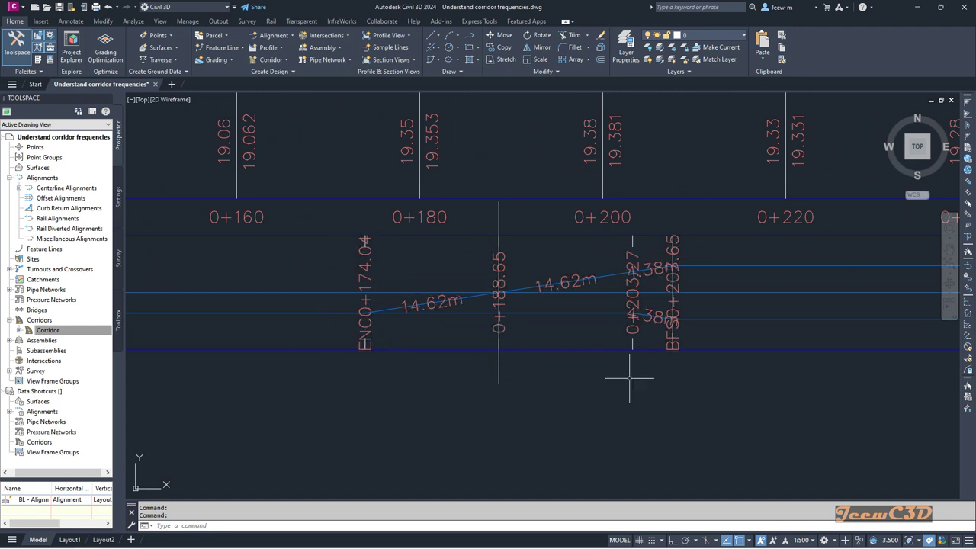
middle_drag(578, 378, 521, 386)
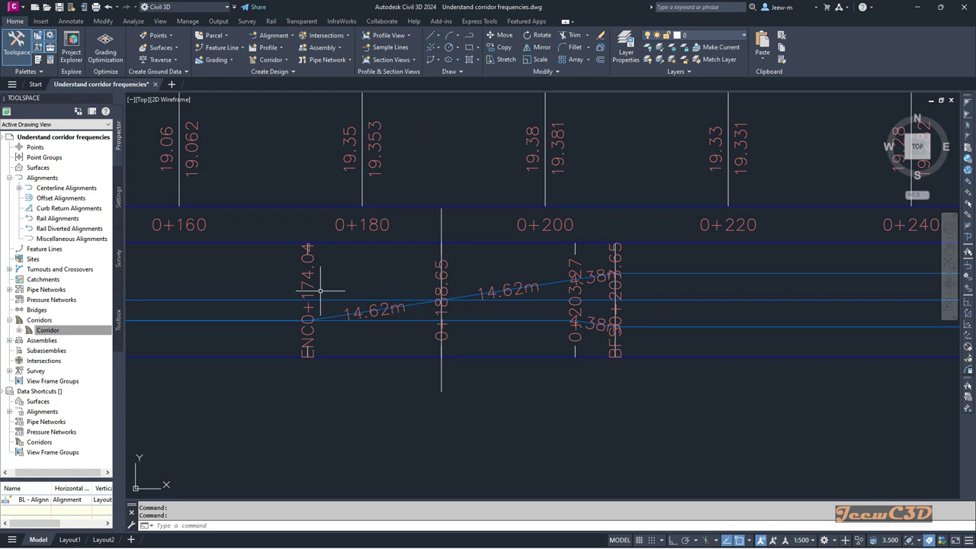
scroll(586, 303, up, 3)
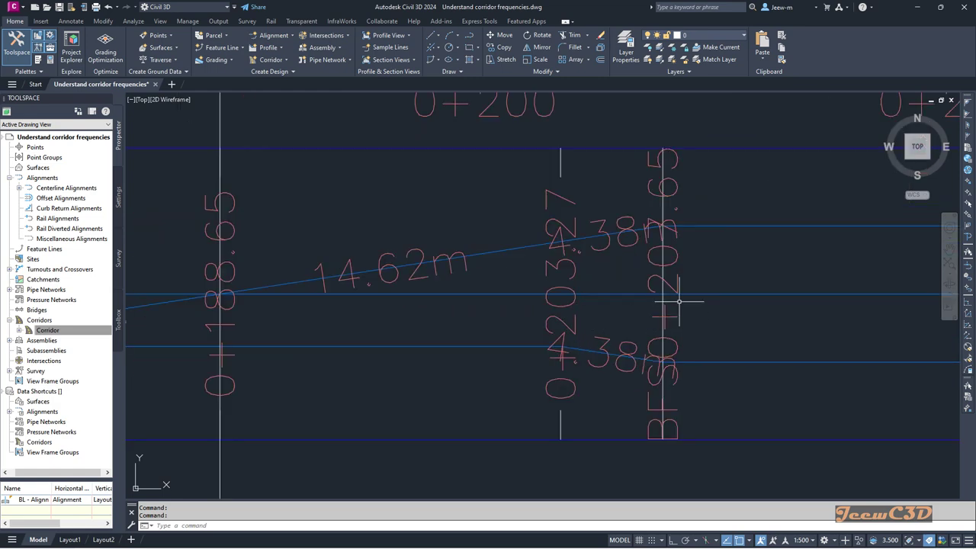
Reopen the corridor's properties, set the region's frequency option At superelevation critical points to Yes, and apply the change to the corridor
scroll(655, 181, down, 5)
right_click(47, 330)
click(82, 332)
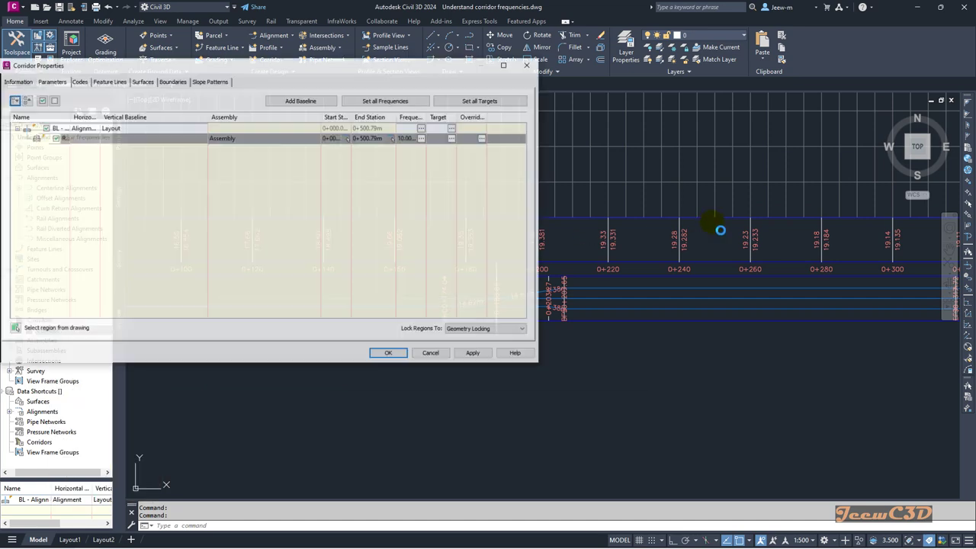
click(447, 138)
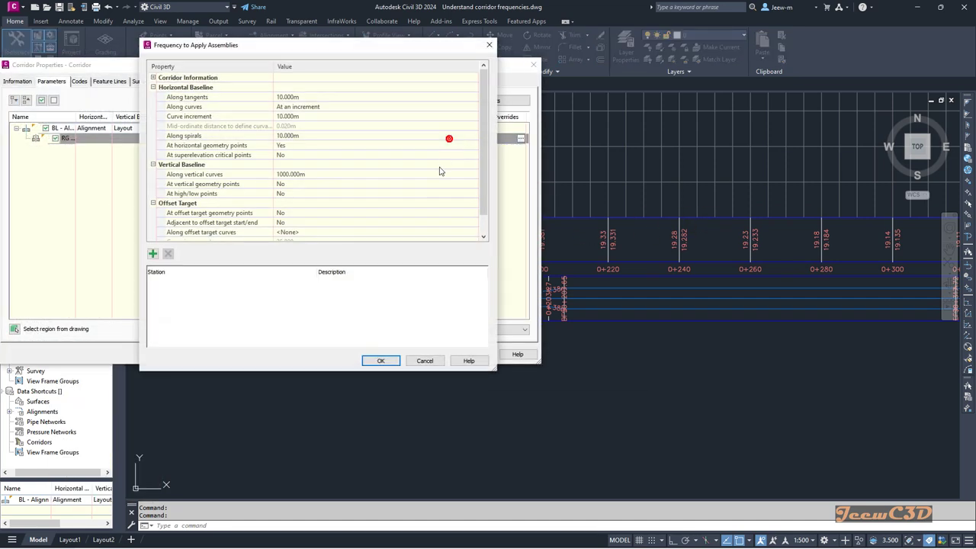
click(298, 157)
click(293, 165)
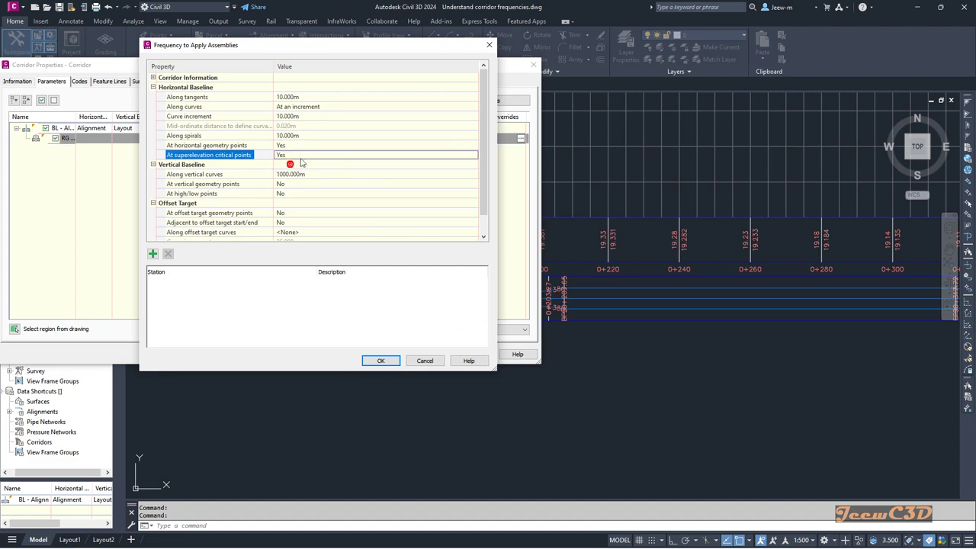
click(379, 362)
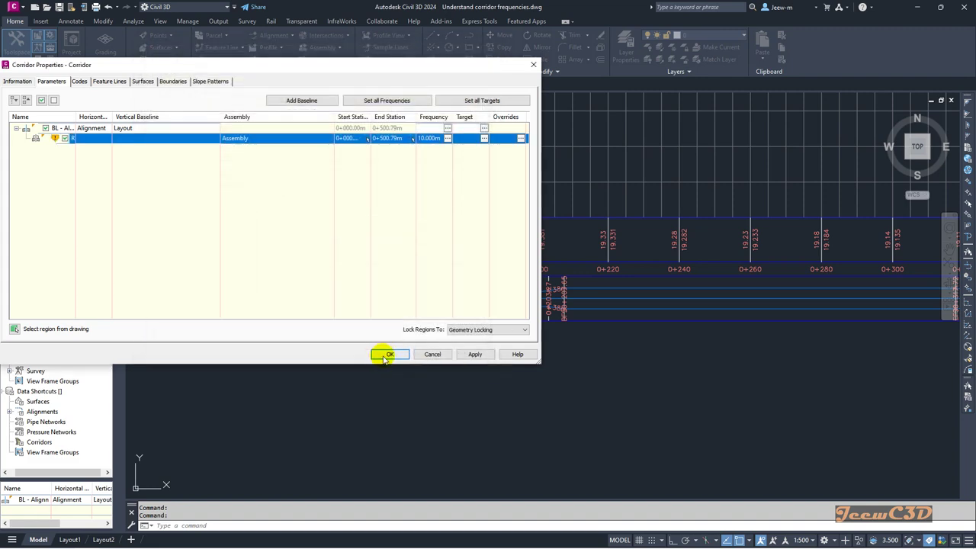
click(389, 355)
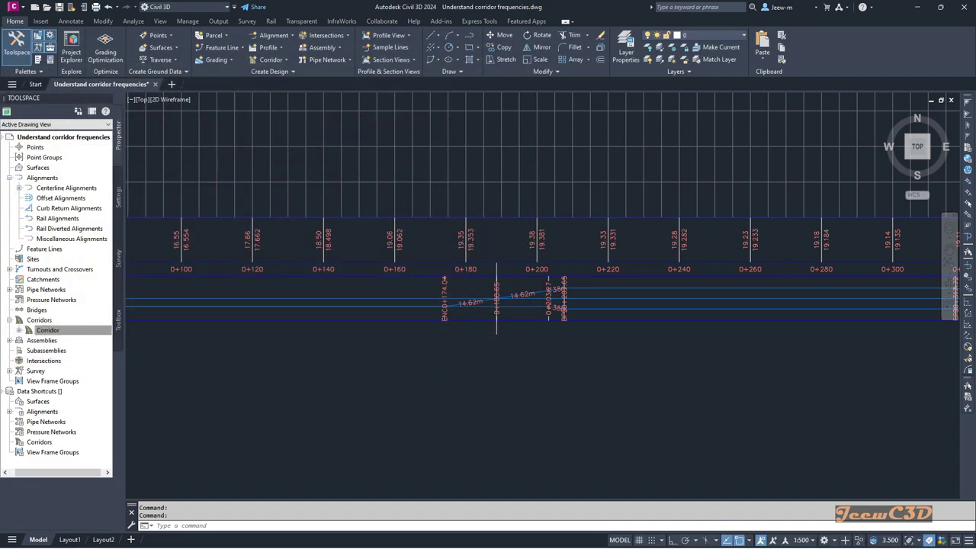
Examine the assembly lines added around the curve's start at 0+201.32 and at the nearby superelevation critical stations
scroll(363, 380, down, 5)
middle_drag(363, 380, 404, 331)
scroll(613, 331, up, 8)
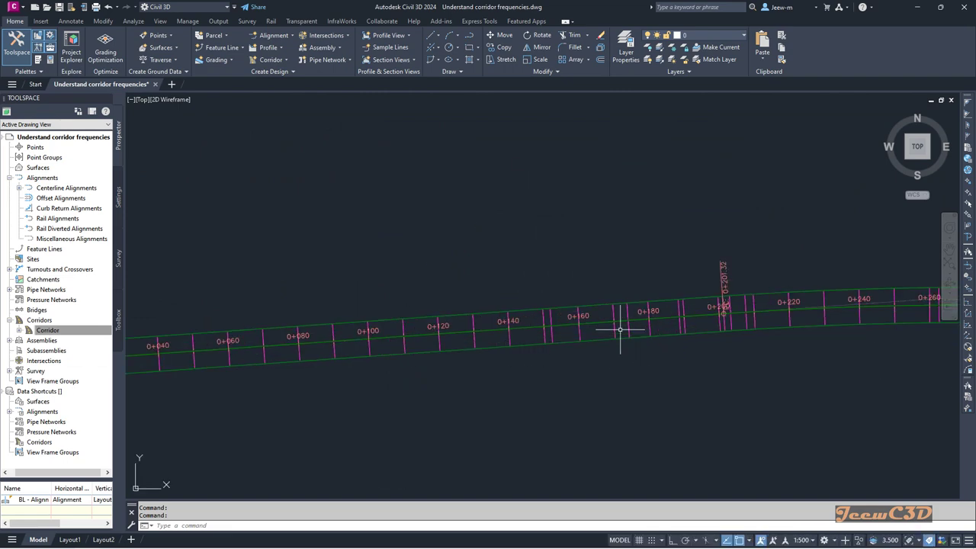
middle_drag(608, 336, 348, 338)
middle_drag(560, 324, 342, 320)
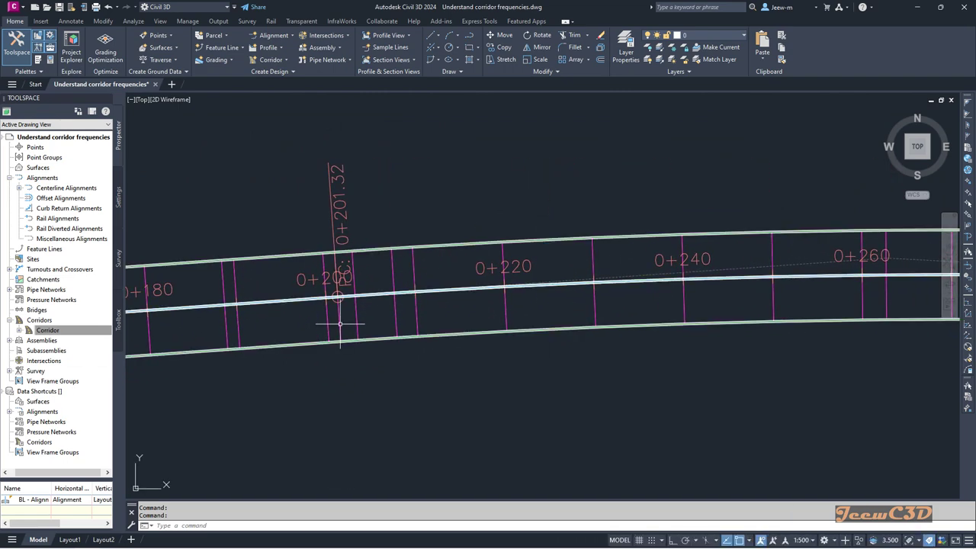
scroll(356, 321, up, 4)
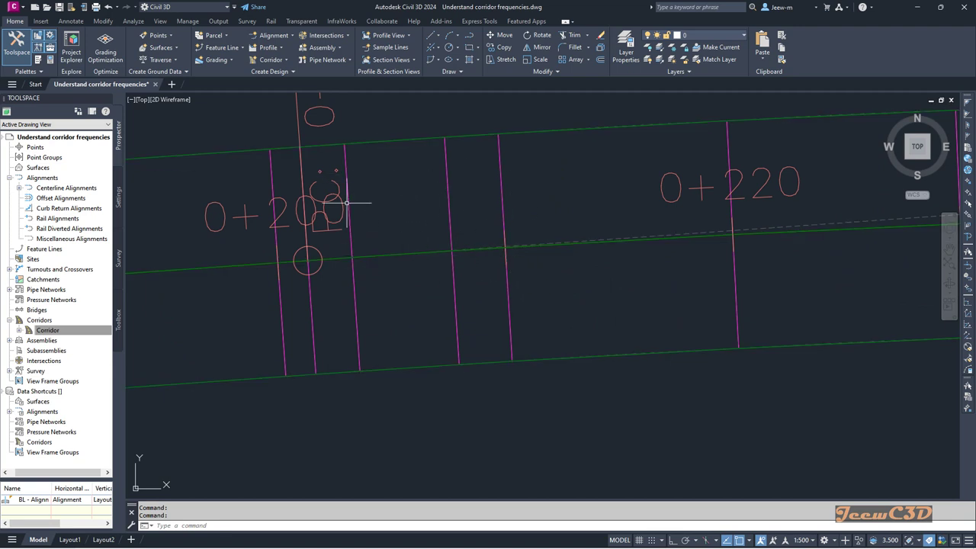
scroll(354, 294, down, 8)
scroll(435, 318, up, 3)
scroll(364, 308, up, 2)
middle_drag(362, 299, 490, 309)
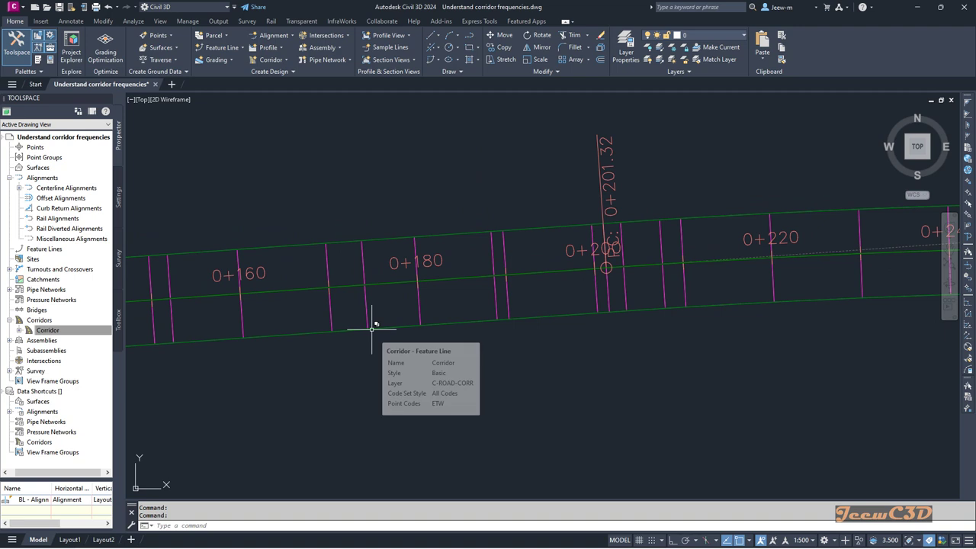
middle_drag(551, 305, 518, 302)
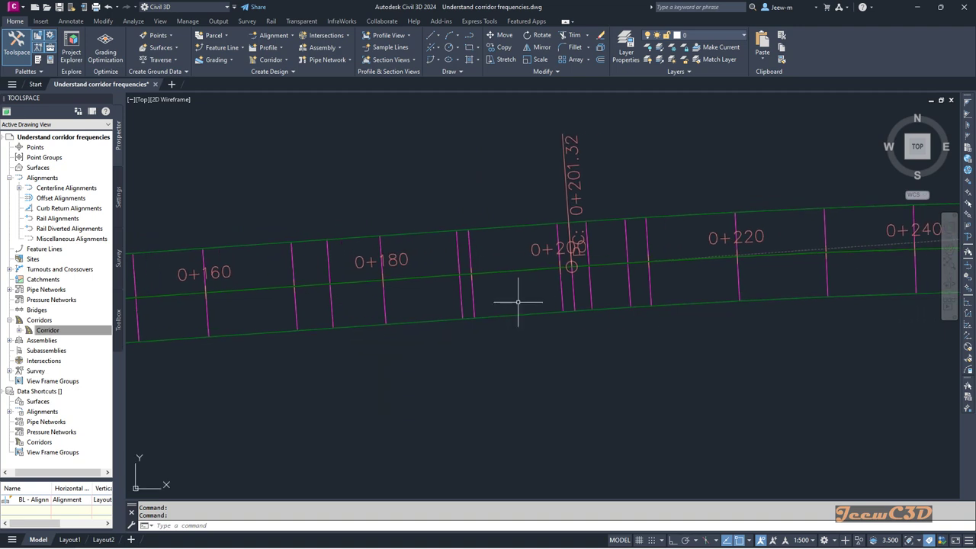
scroll(594, 328, down, 2)
middle_drag(588, 342, 558, 307)
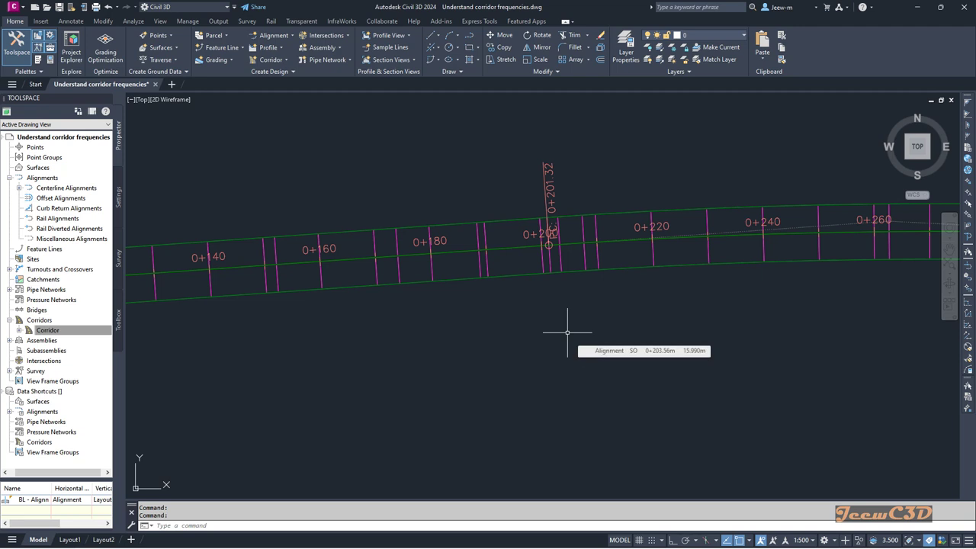
Review the assembly spacing along the whole corridor in plan, including the section between 0+140 and 0+260
scroll(572, 344, down, 4)
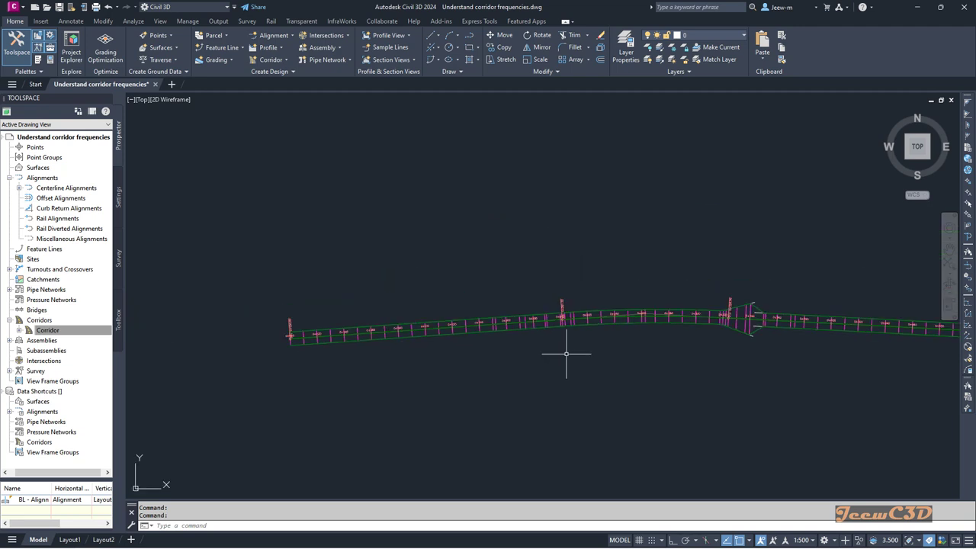
middle_drag(680, 298, 658, 308)
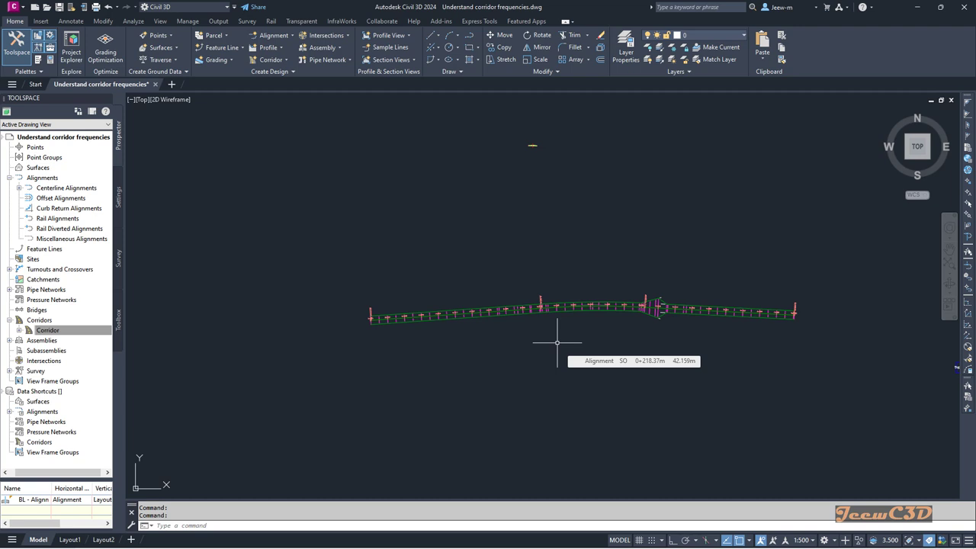
scroll(557, 343, up, 5)
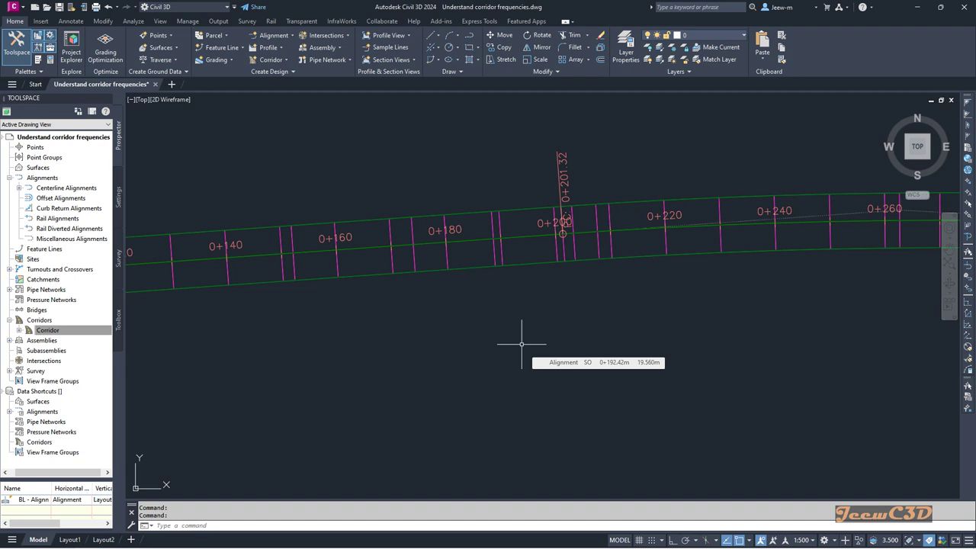
scroll(521, 344, down, 6)
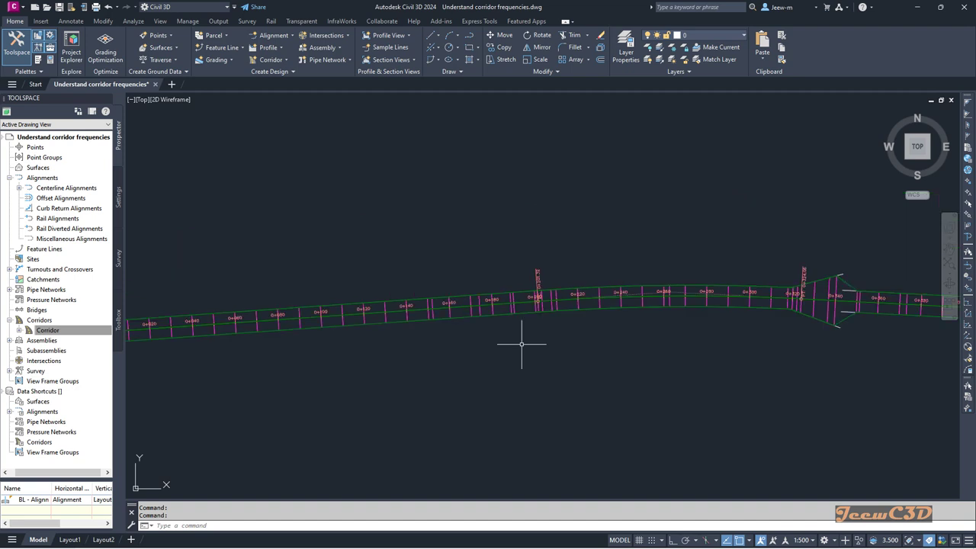
middle_drag(530, 342, 504, 339)
mouse_move(504, 338)
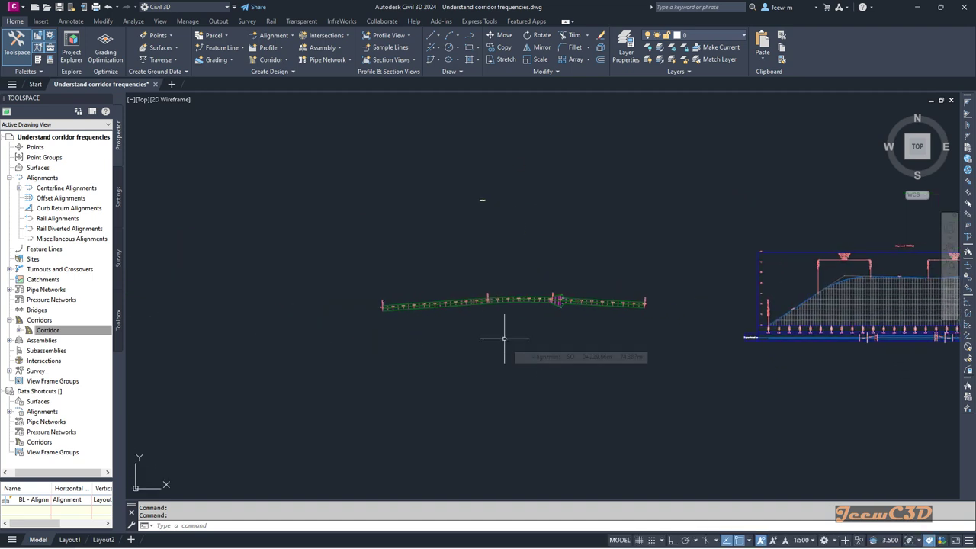
scroll(546, 325, up, 2)
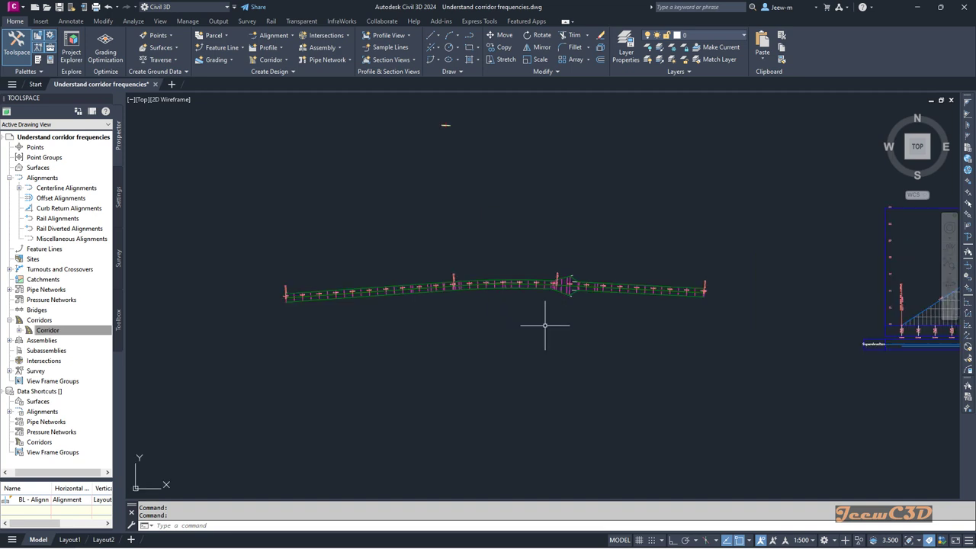
mouse_move(545, 326)
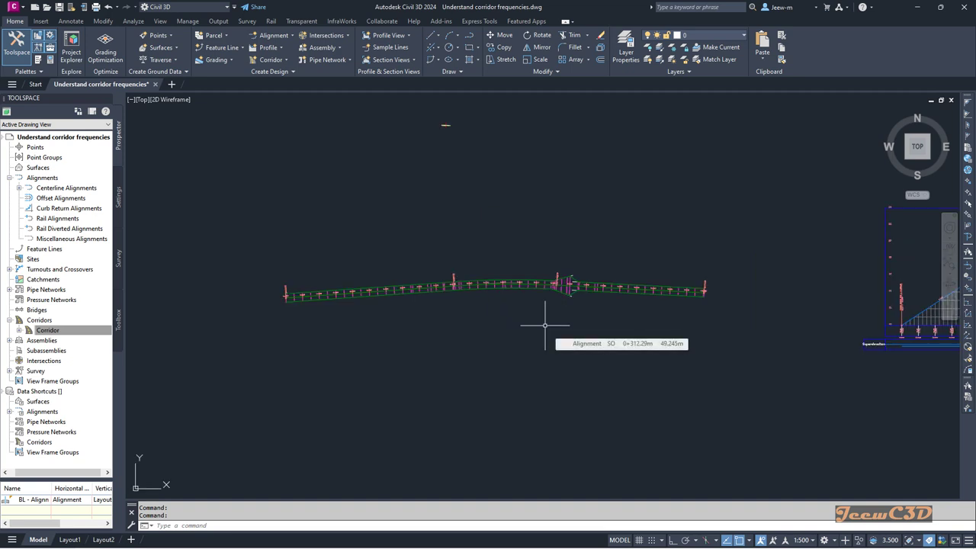
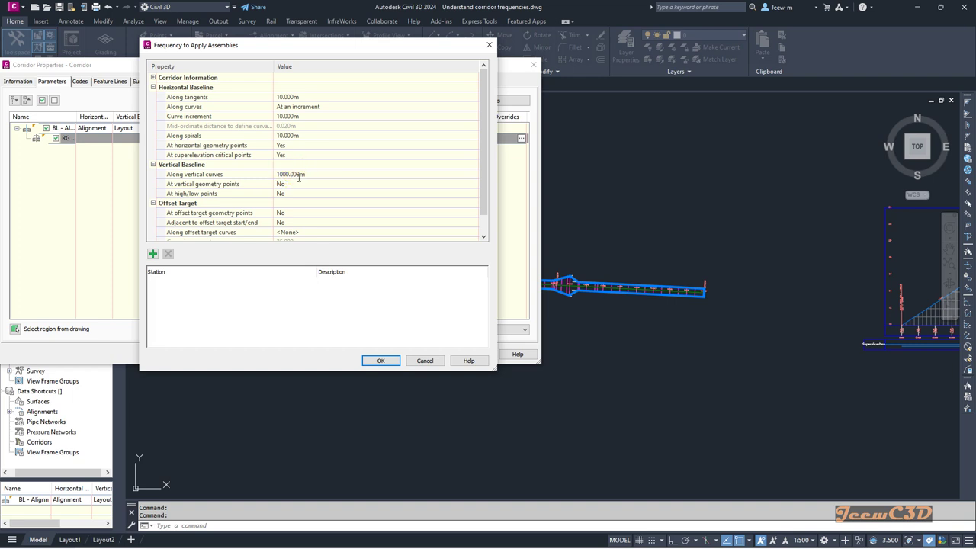
Set the region's assembly frequency along vertical curves to 10 m
click(299, 174)
text(10)
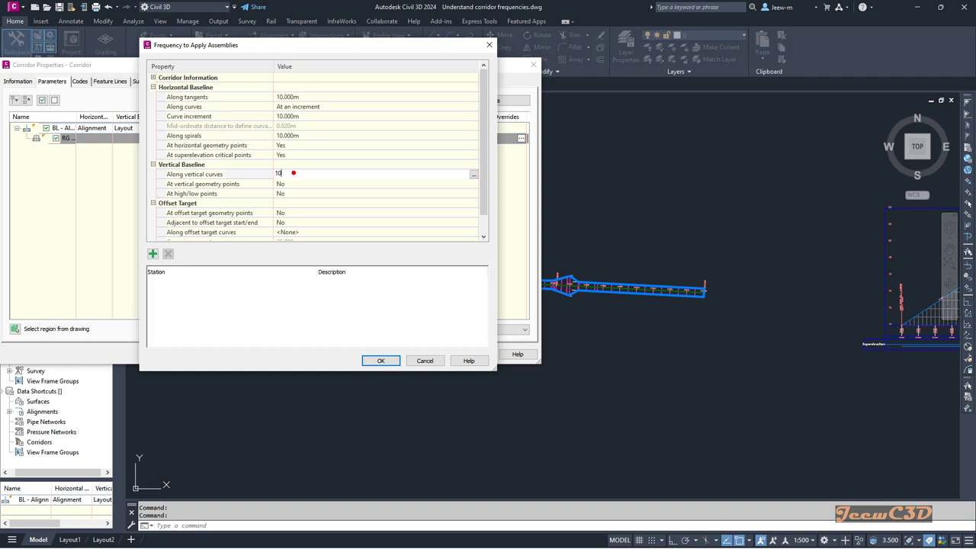
key(Return)
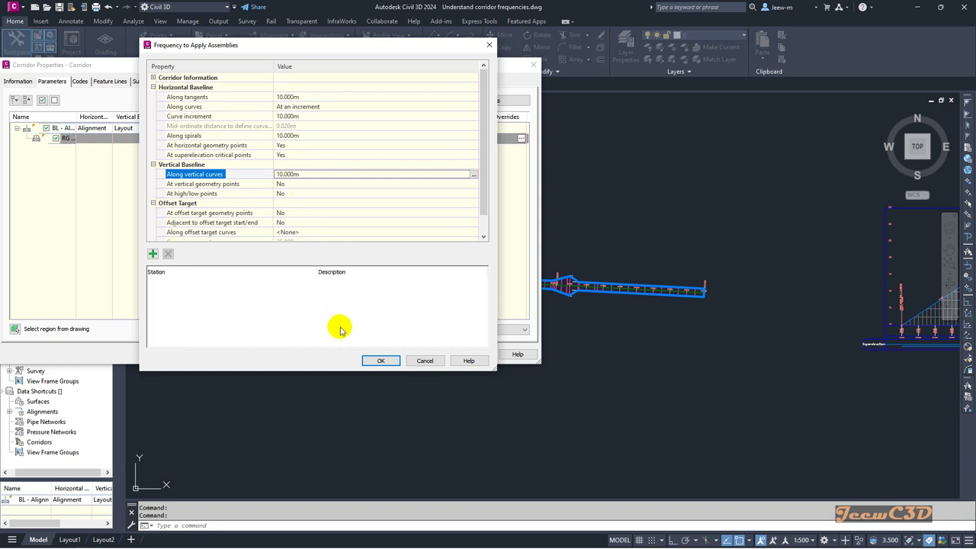
Set the region's assembly frequency along vertical curves to 5 m and apply the change to the corridor, closing its properties
click(296, 175)
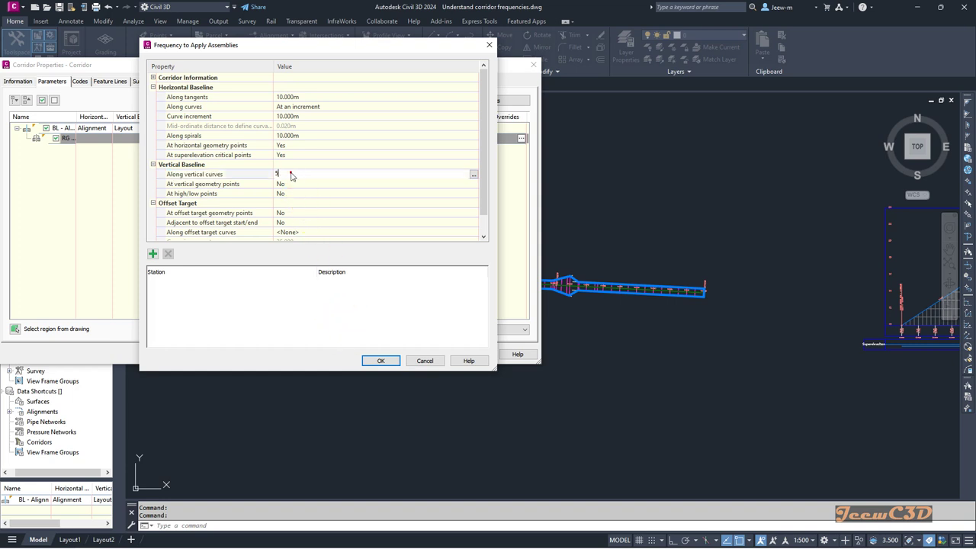
text(5)
key(Return)
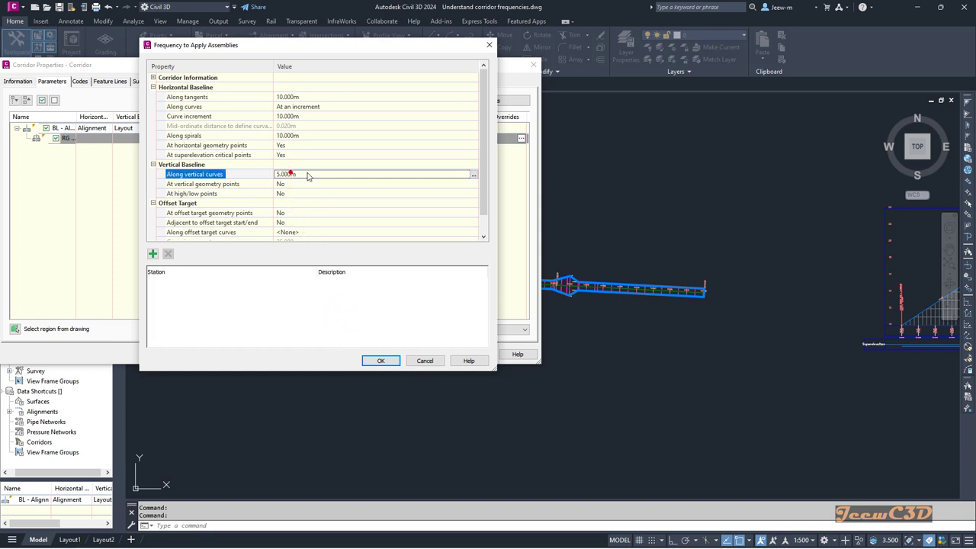
click(381, 361)
click(389, 355)
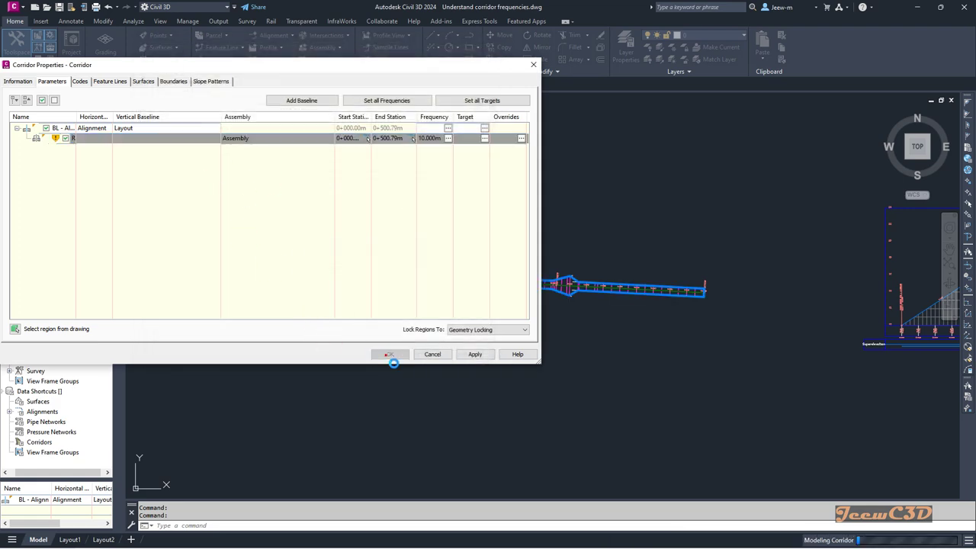
middle_drag(649, 363, 376, 357)
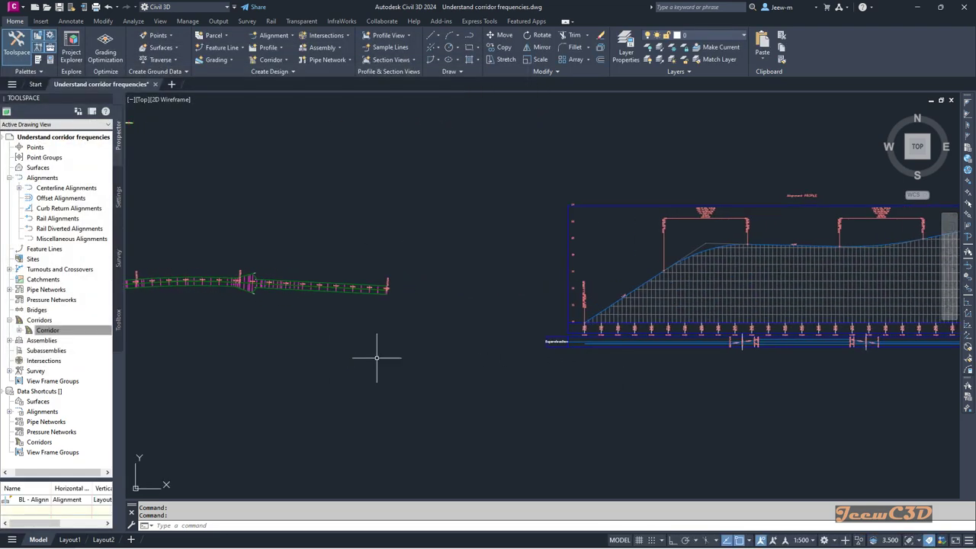
Compare the profile's first vertical curve with the corridor's assembly spacing in plan between 0+100 and 0+160
scroll(742, 292, up, 3)
scroll(594, 403, up, 5)
scroll(529, 353, down, 5)
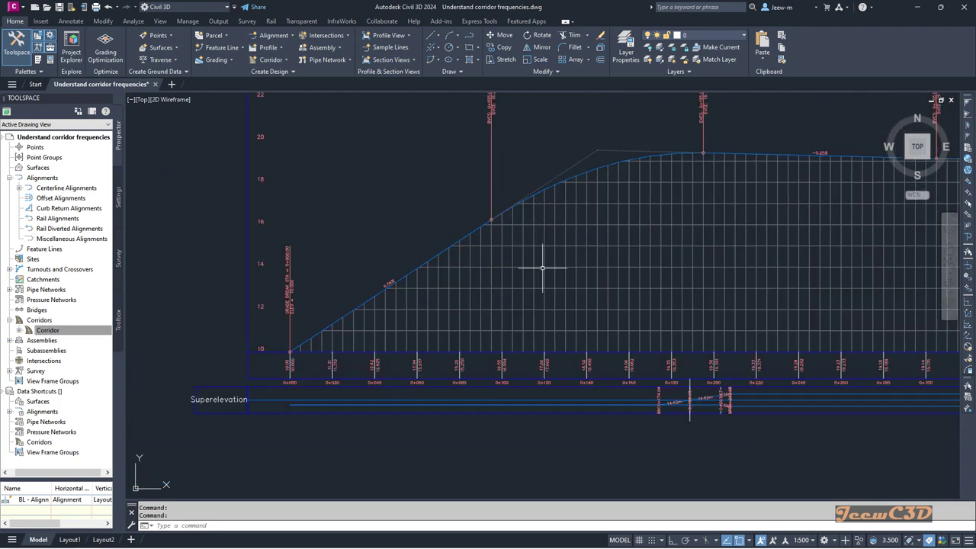
scroll(527, 377, up, 4)
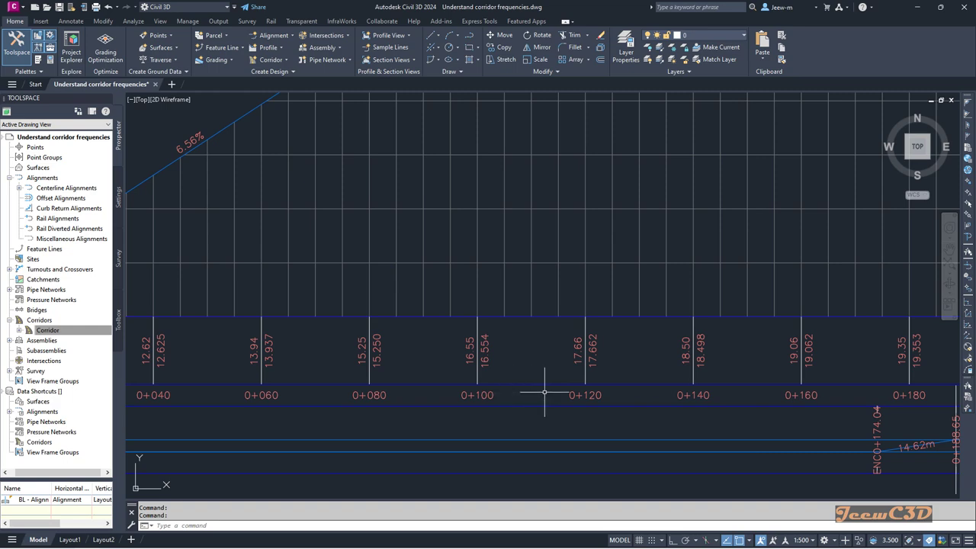
scroll(544, 392, down, 10)
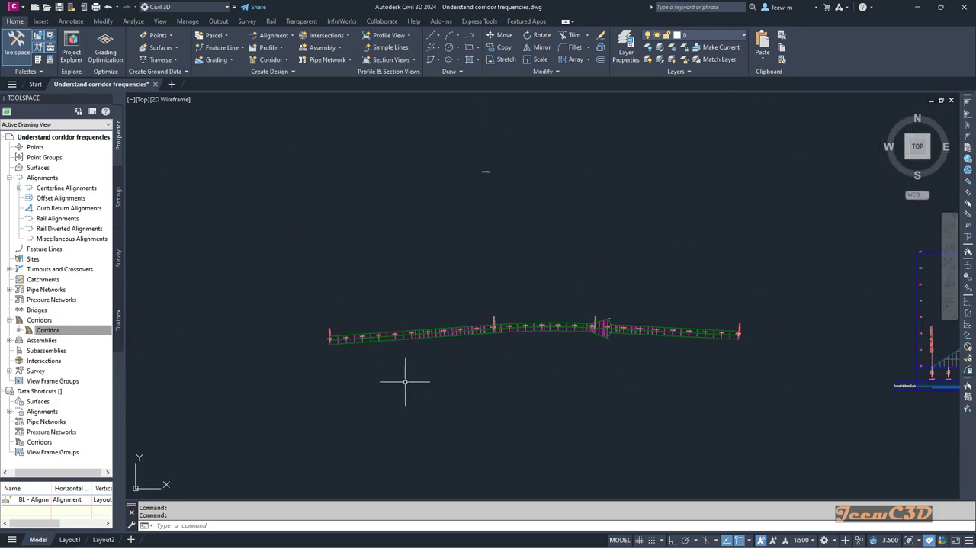
scroll(427, 351, up, 8)
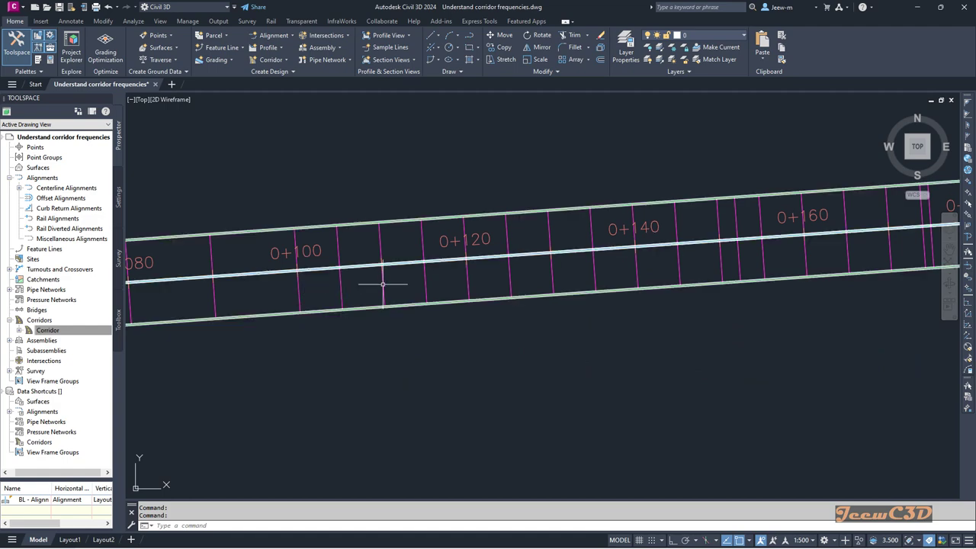
scroll(435, 289, down, 5)
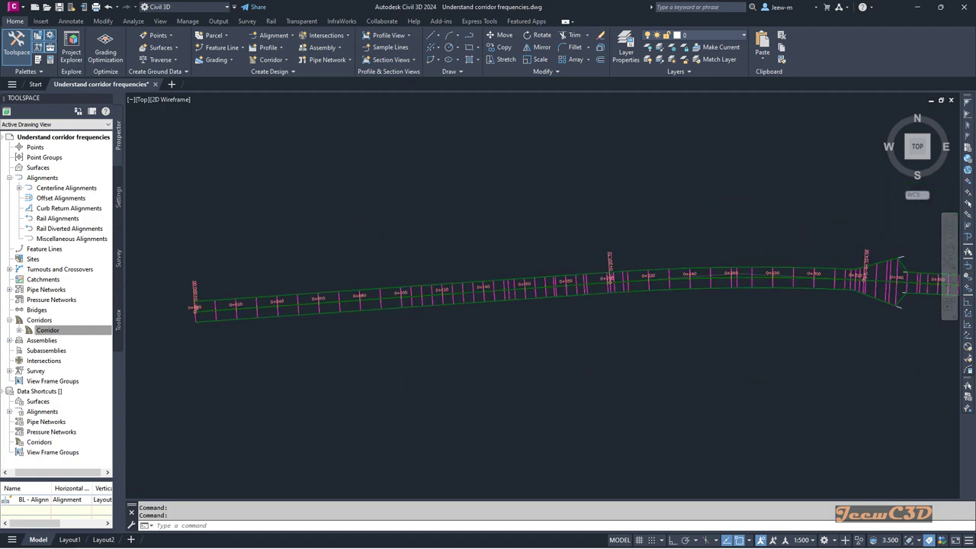
scroll(454, 324, down, 5)
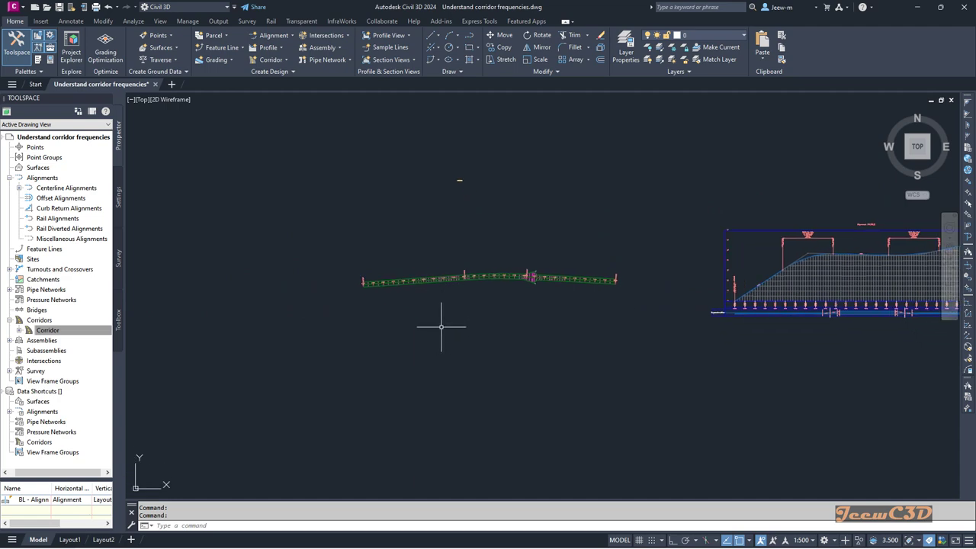
Set the corridor region's assembly frequency option At vertical geometry points to Yes
click(72, 330)
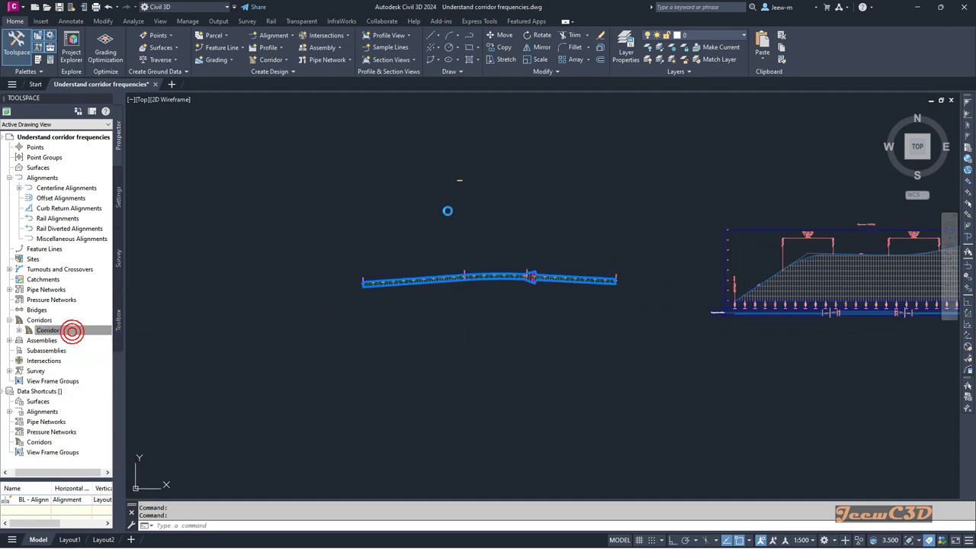
click(448, 139)
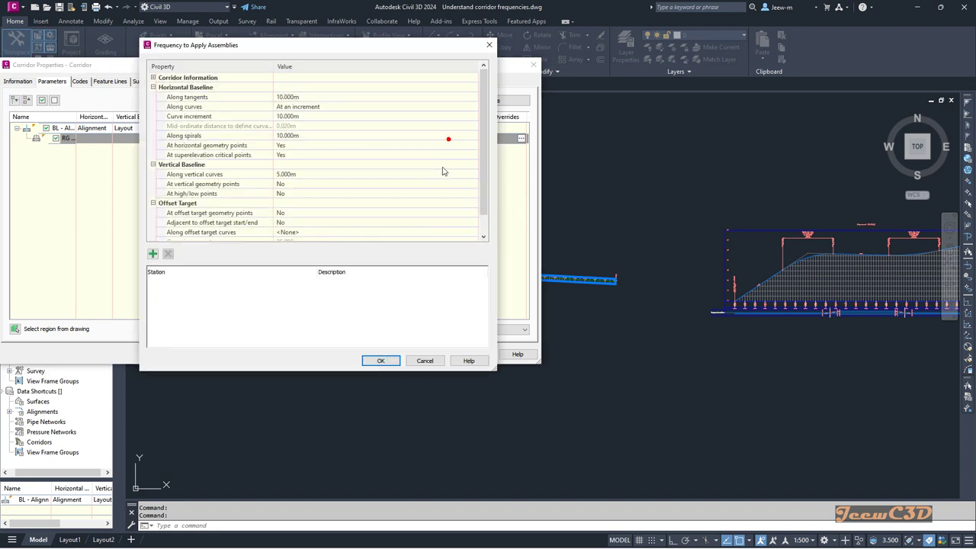
click(290, 185)
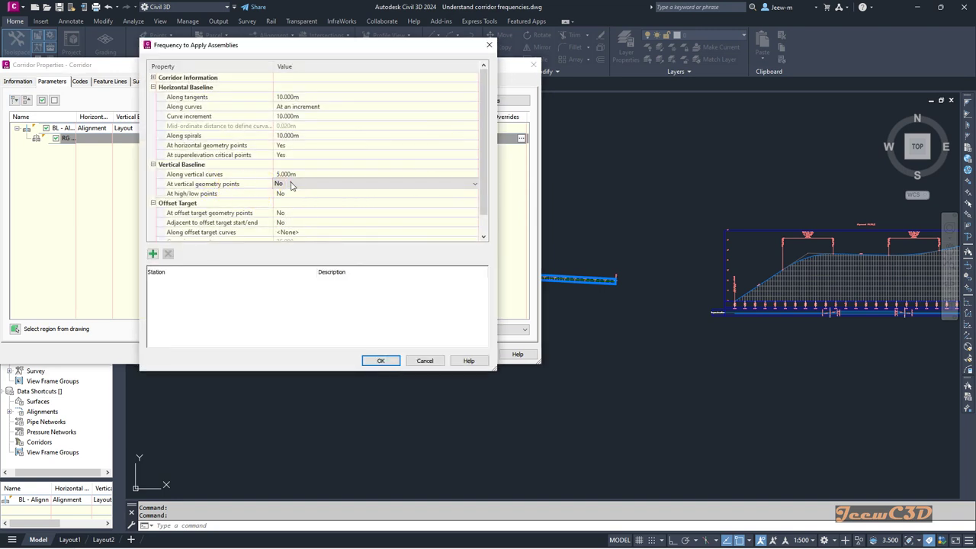
click(291, 186)
click(290, 194)
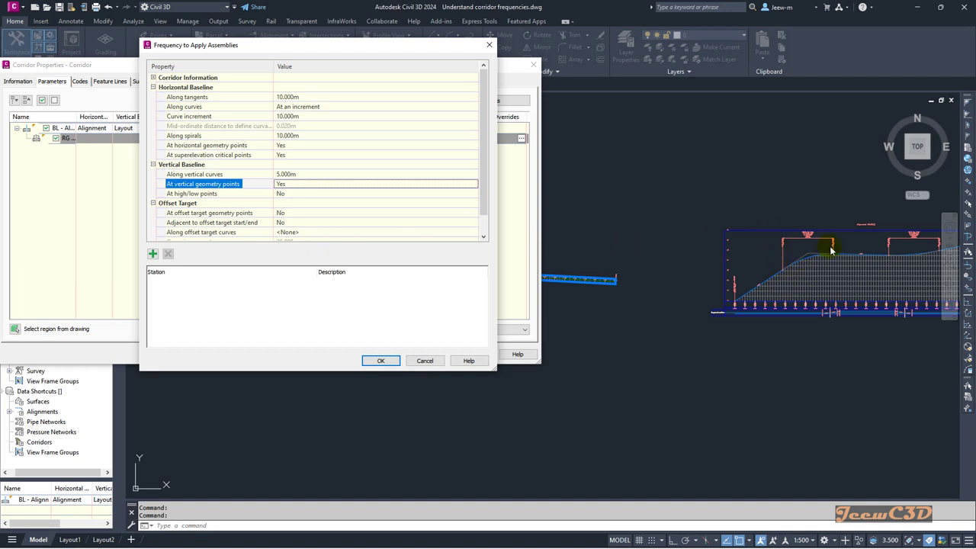
Set At high/low points to Yes in the region's frequency settings and apply the change to the corridor
click(290, 194)
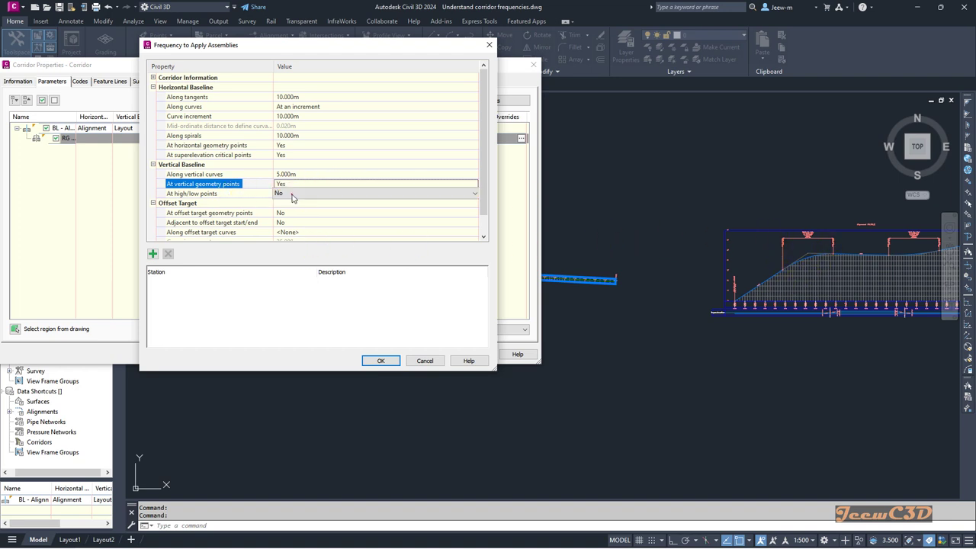
click(292, 195)
click(290, 203)
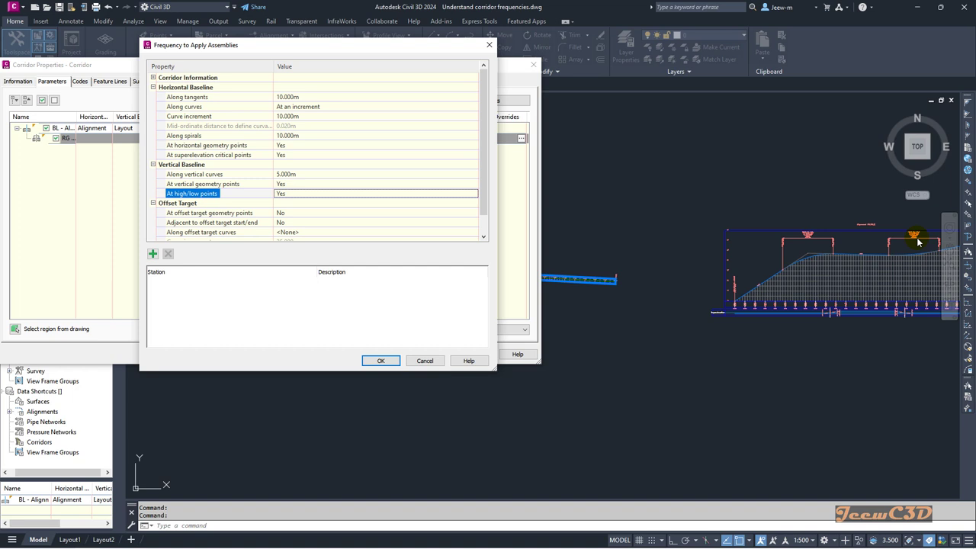
click(380, 360)
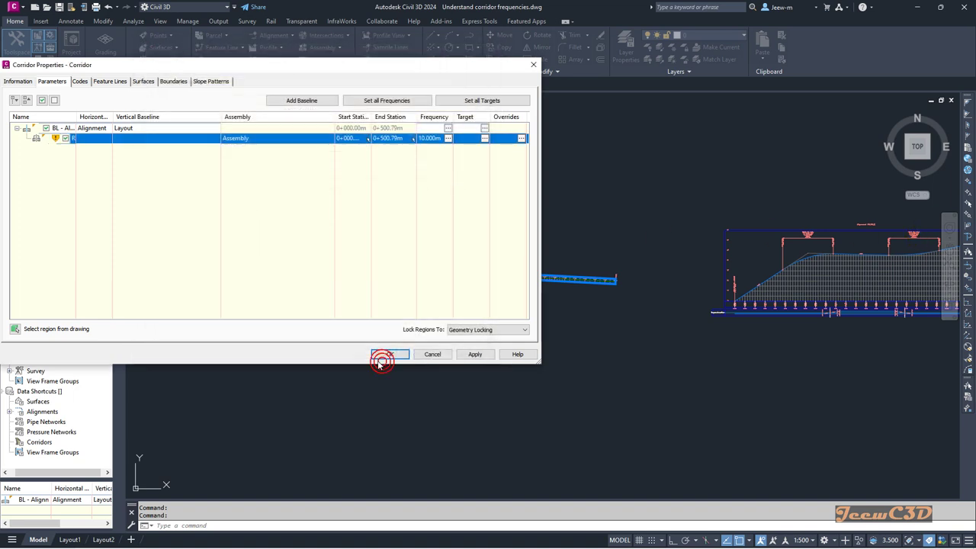
click(474, 355)
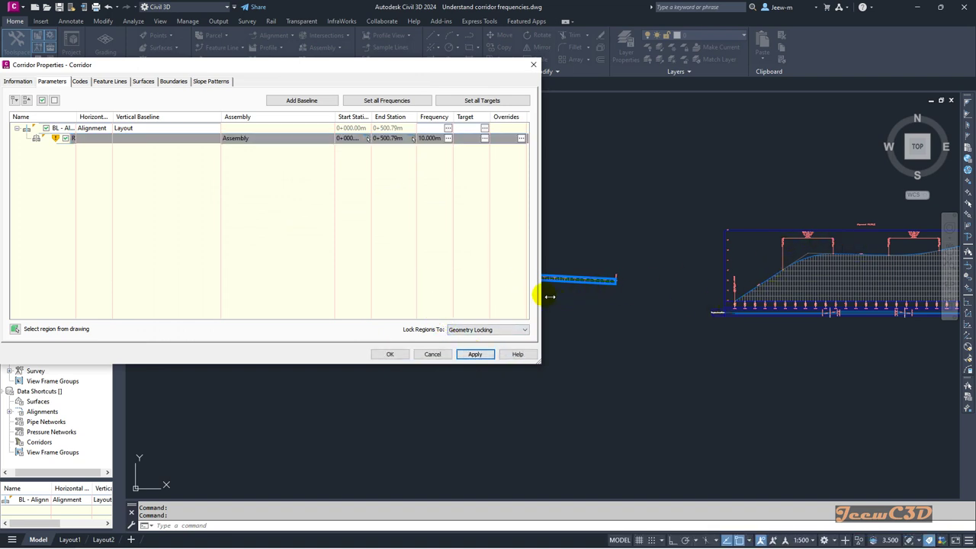
Review the Offset Target options in the region's assembly frequency settings, then close the corridor properties
click(450, 139)
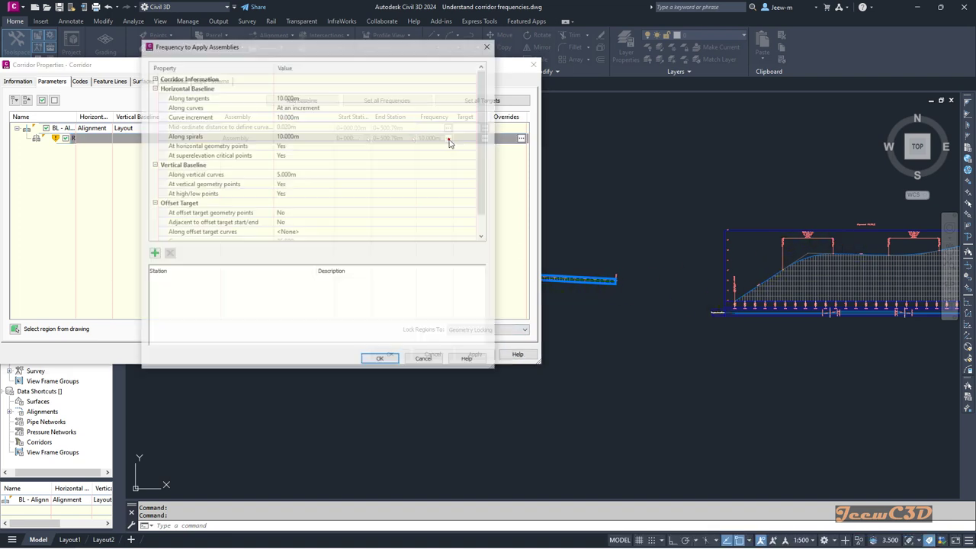
drag(483, 181, 482, 191)
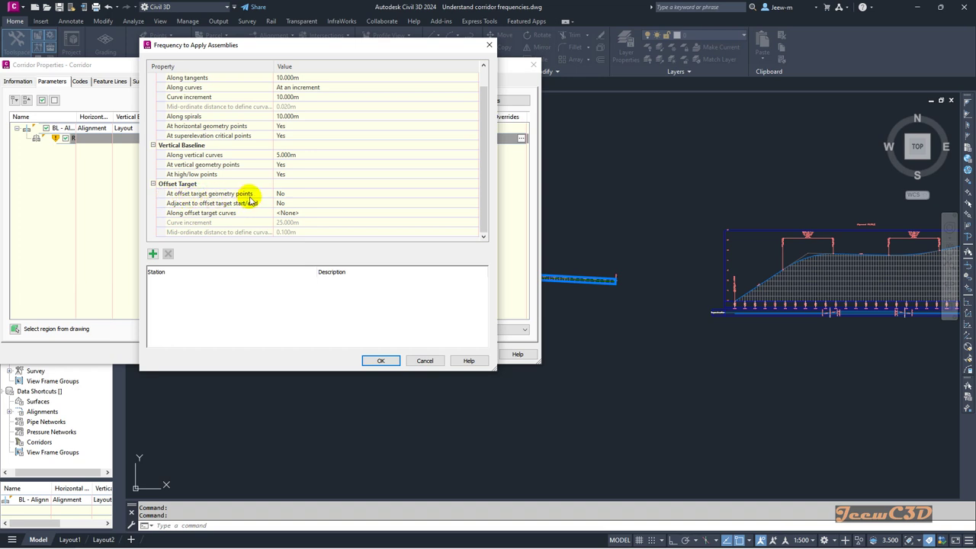
click(379, 362)
click(379, 355)
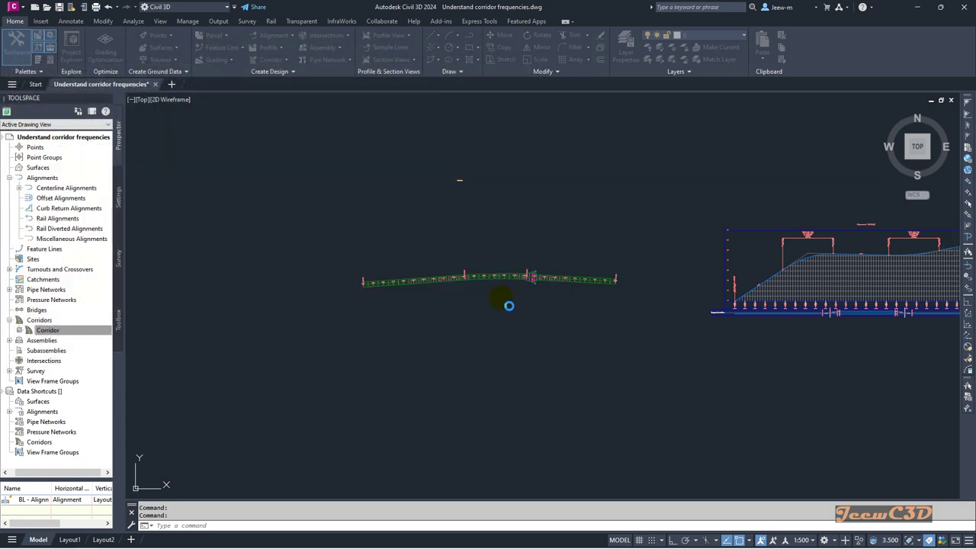
Examine the corridor widening between 0+320 and 0+340, highlighting the offset target lines on both sides and clearing the selection
scroll(535, 273, up, 5)
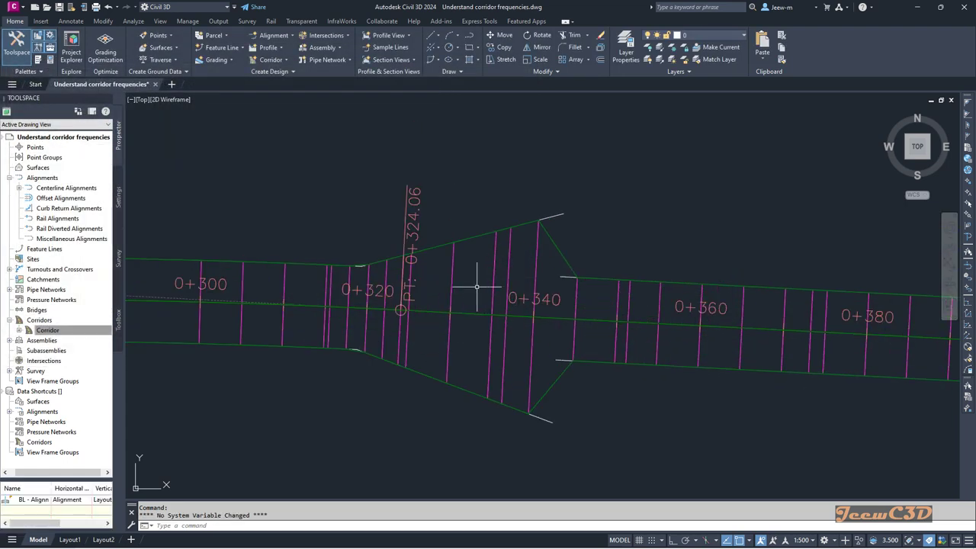
scroll(364, 284, up, 3)
scroll(374, 244, down, 1)
scroll(391, 194, up, 1)
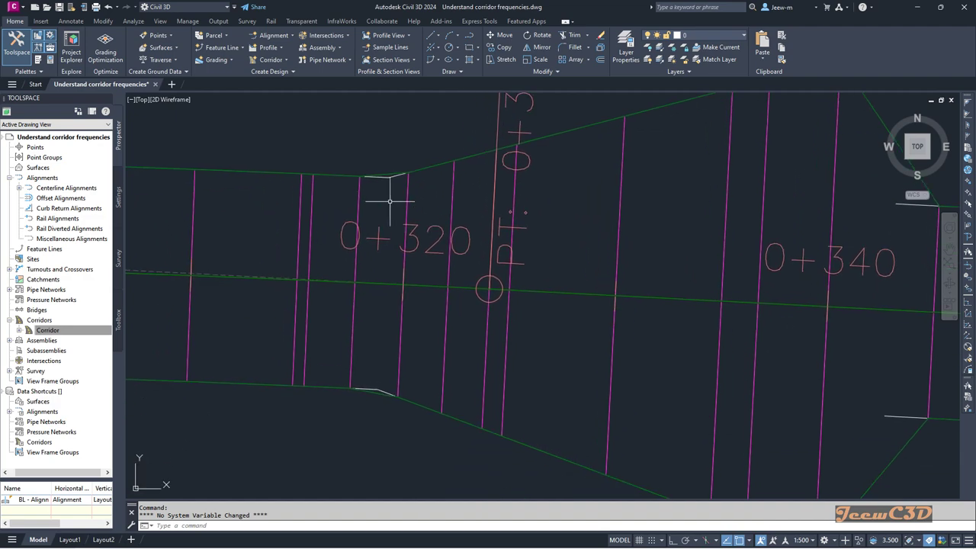
click(384, 177)
click(375, 177)
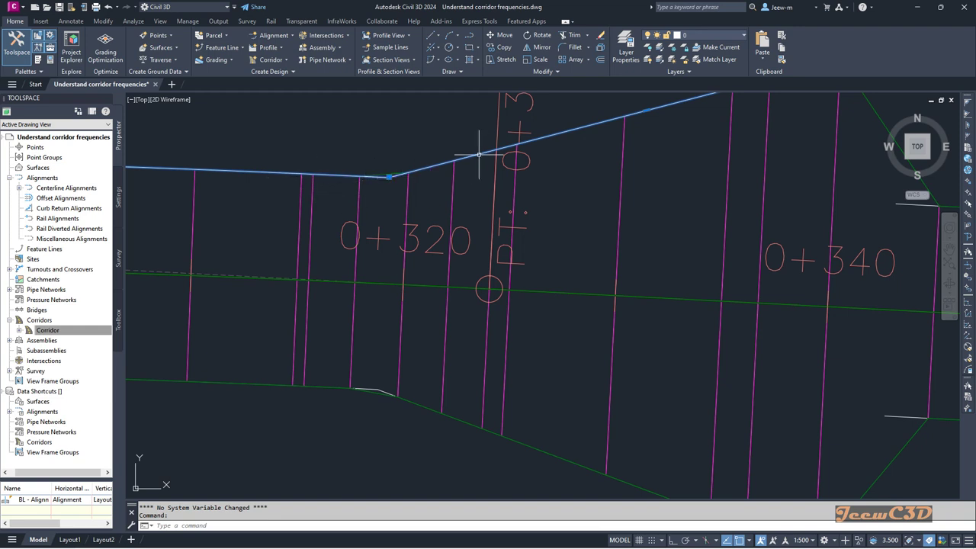
click(371, 386)
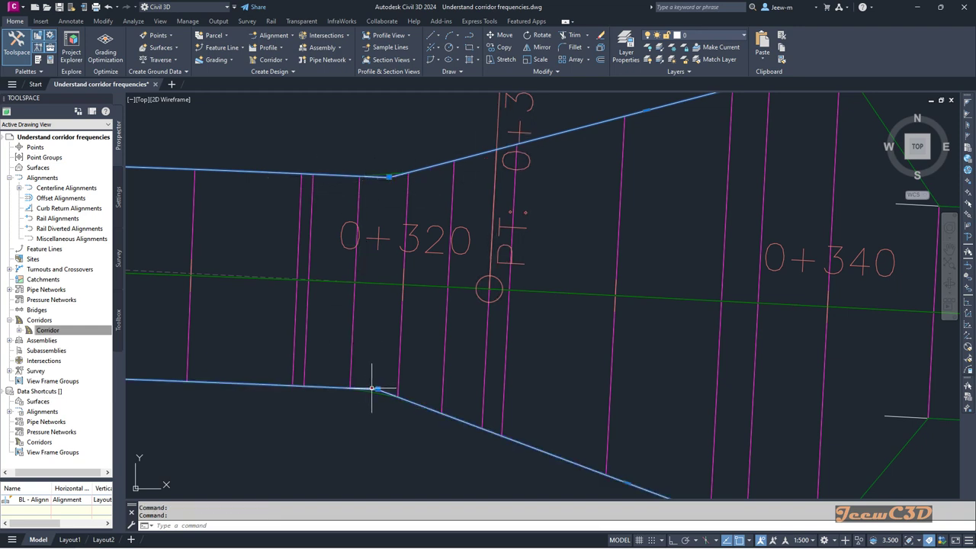
scroll(473, 389, down, 4)
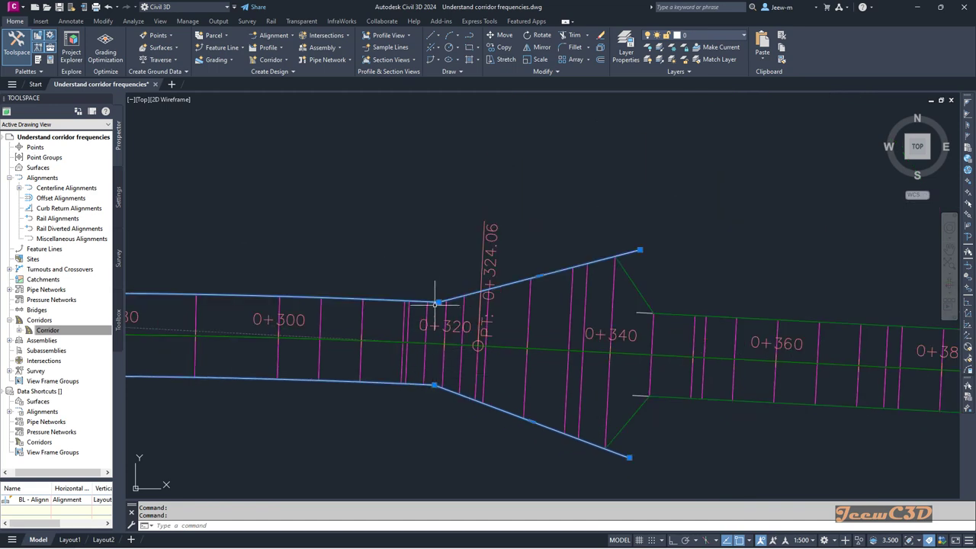
middle_drag(628, 295, 531, 270)
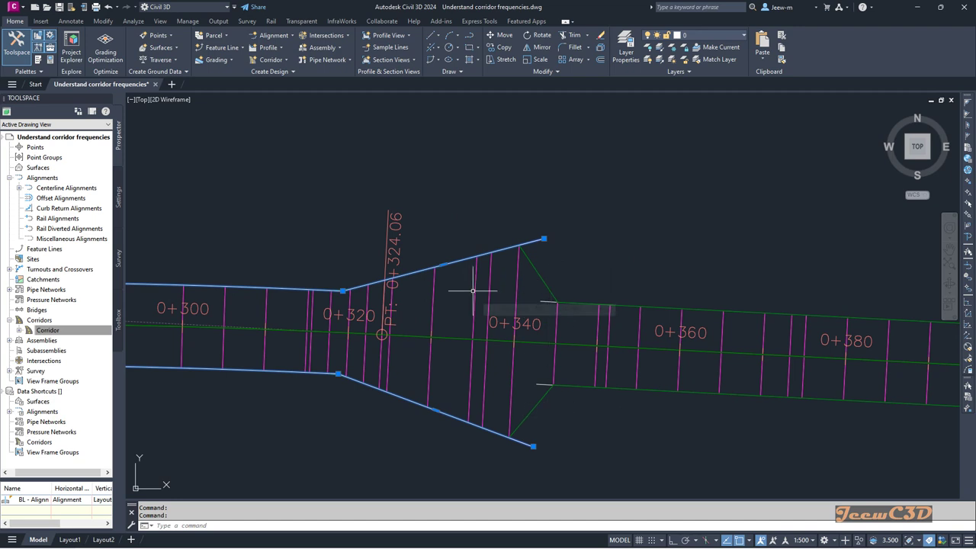
key(Escape)
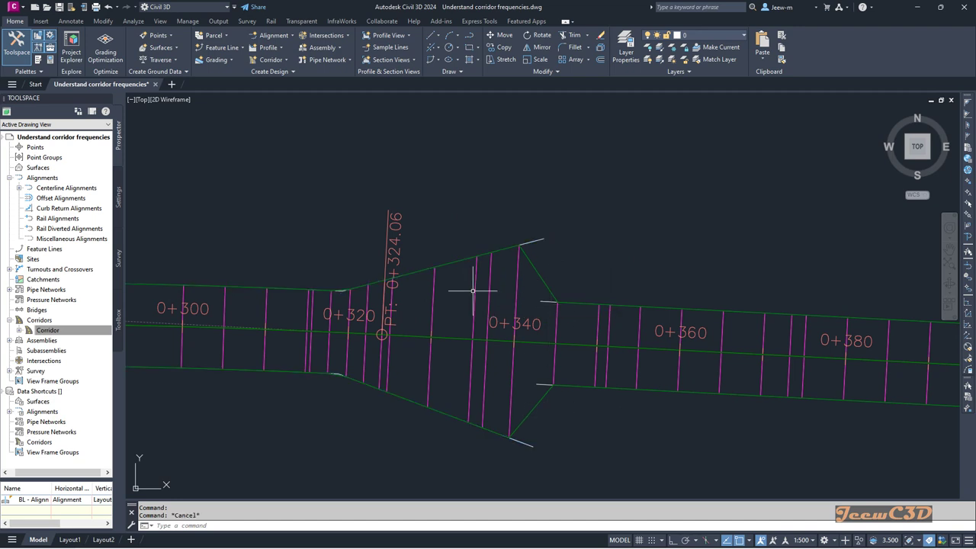
Set the corridor region's assembly frequency option At offset target geometry points to Yes
right_click(45, 330)
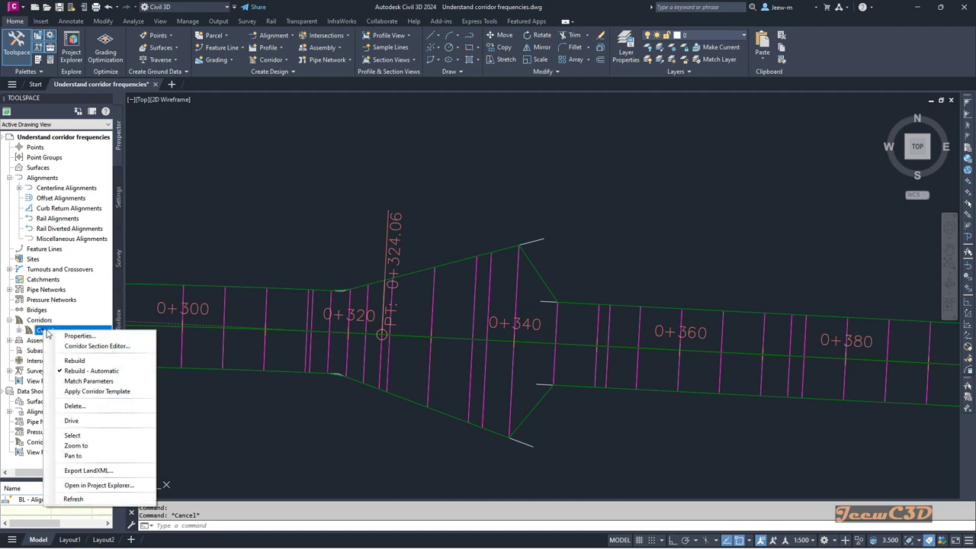
click(76, 335)
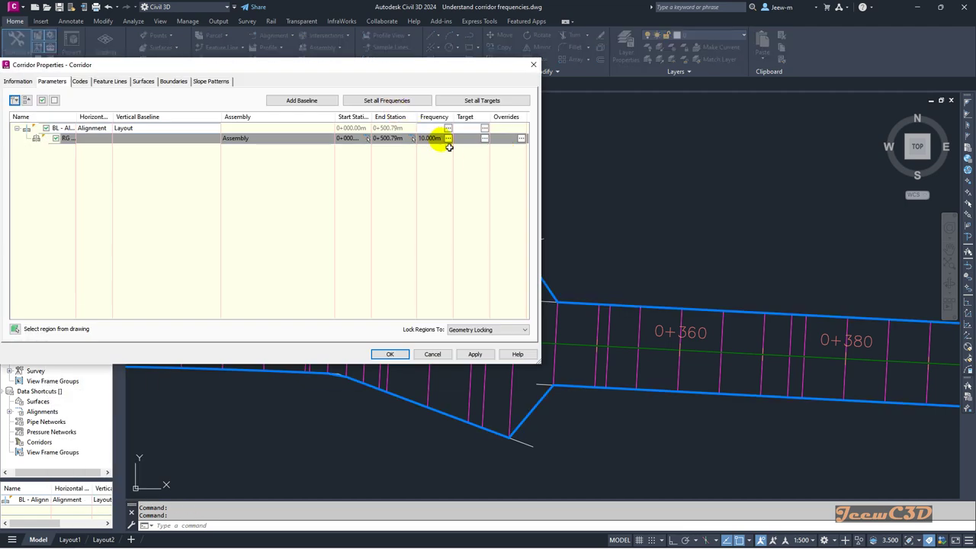
click(447, 138)
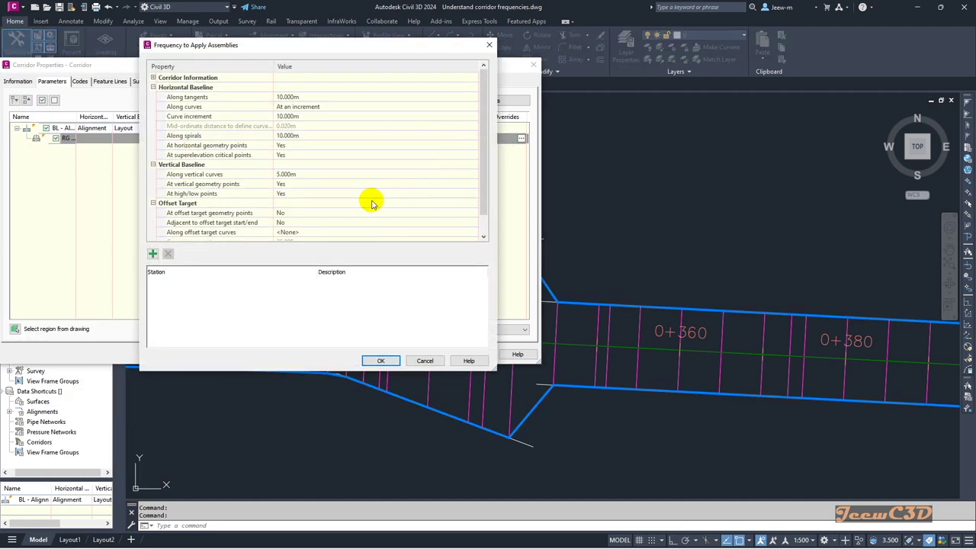
click(279, 213)
click(282, 213)
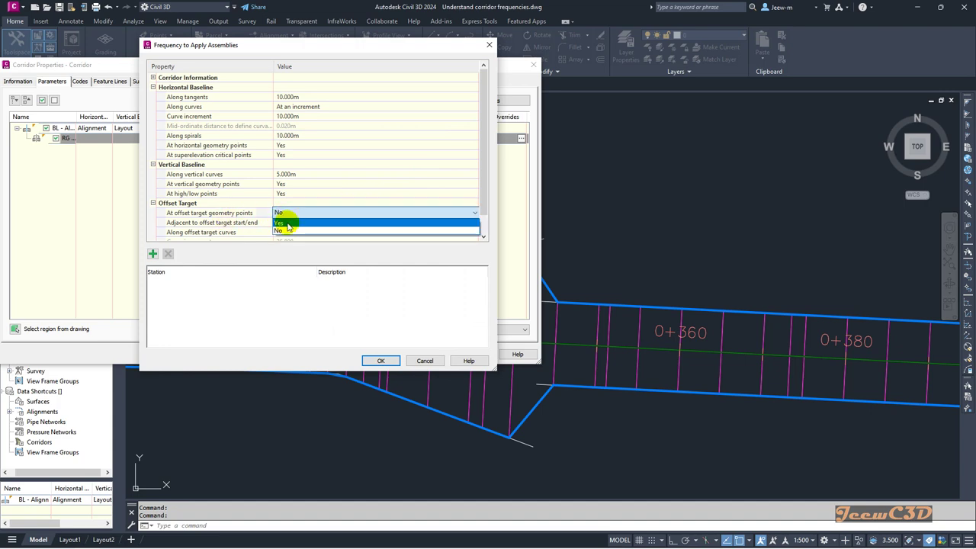
click(287, 223)
click(381, 361)
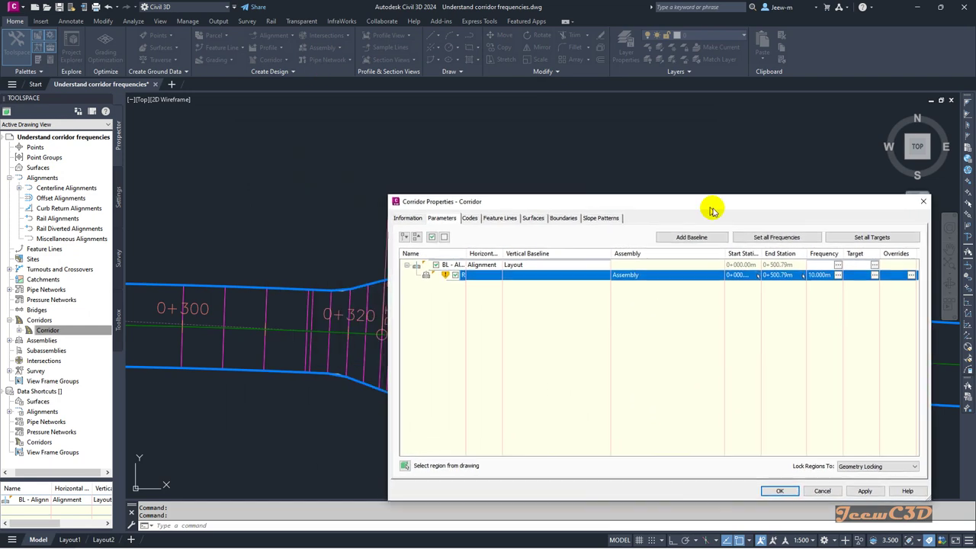
Move the corridor properties clear of the widening's start, apply the frequency change and close them
drag(712, 209, 772, 140)
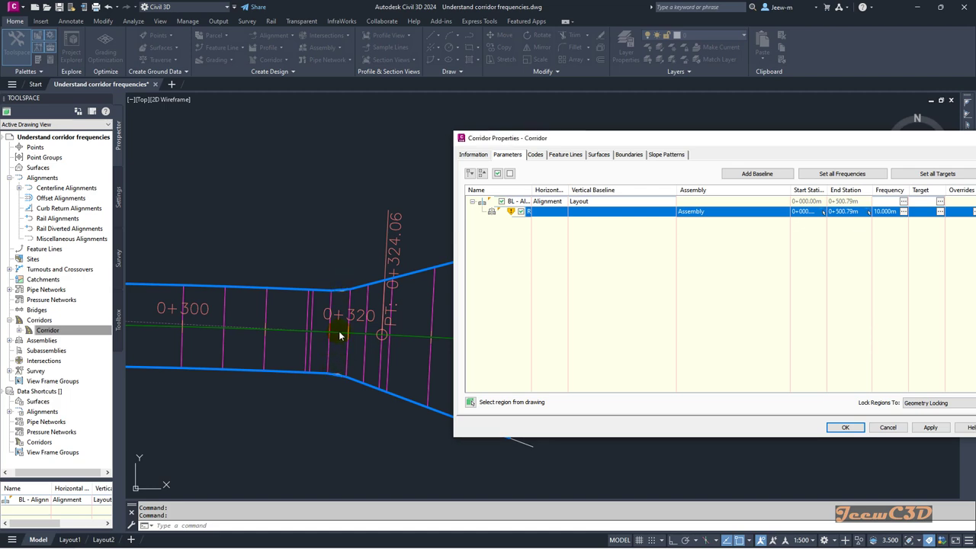
click(930, 427)
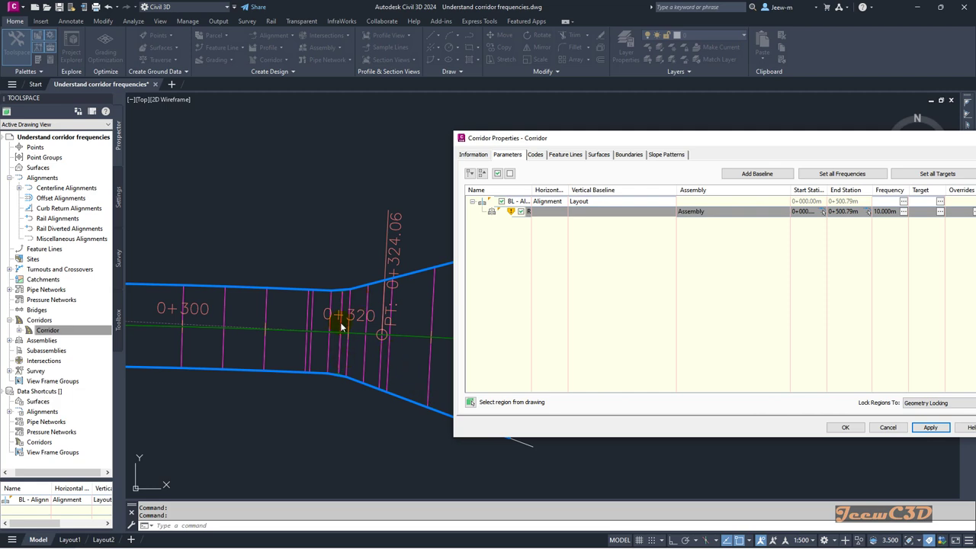
click(845, 427)
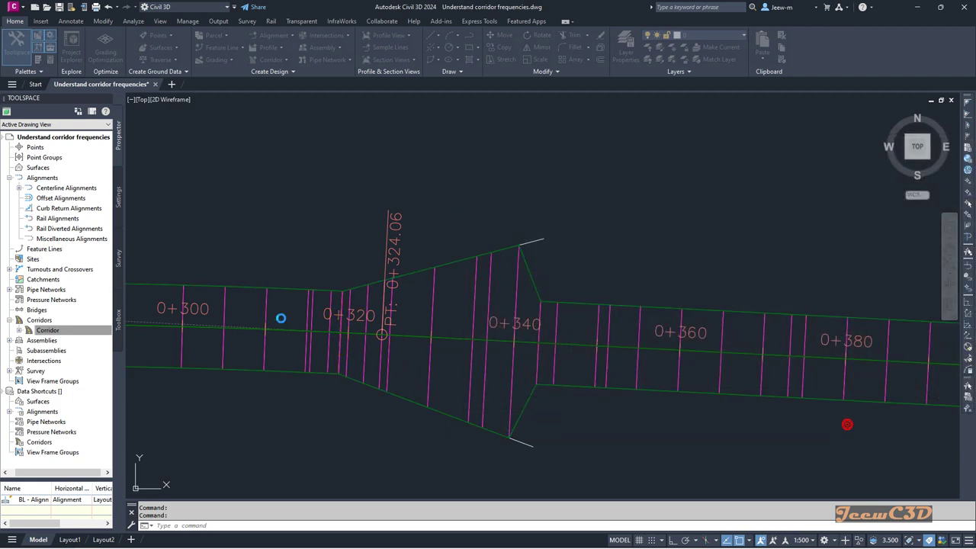
Examine the assembly lines at the offset target's bend near 0+320 and across the widening up to 0+340
scroll(328, 297, up, 4)
scroll(328, 297, up, 2)
scroll(348, 279, up, 1)
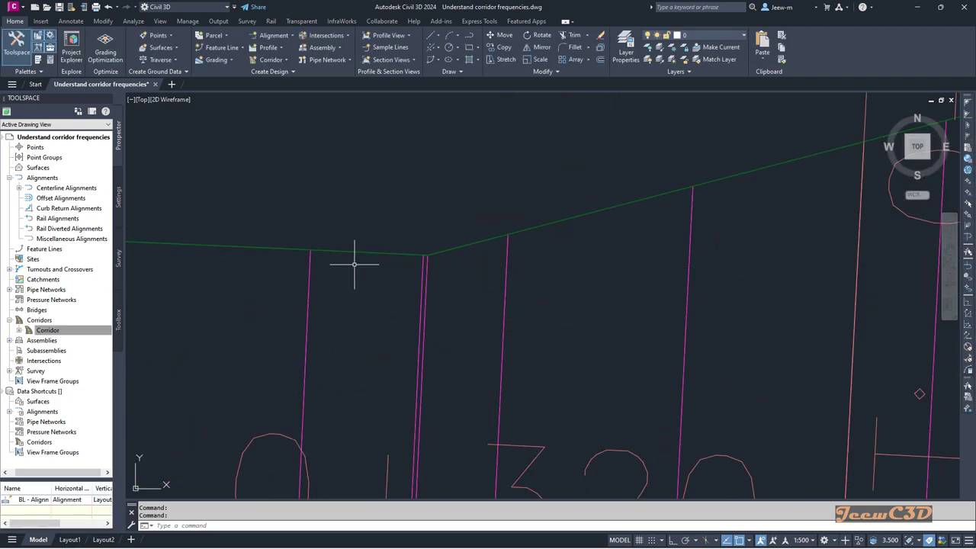
scroll(430, 263, up, 1)
scroll(353, 267, down, 2)
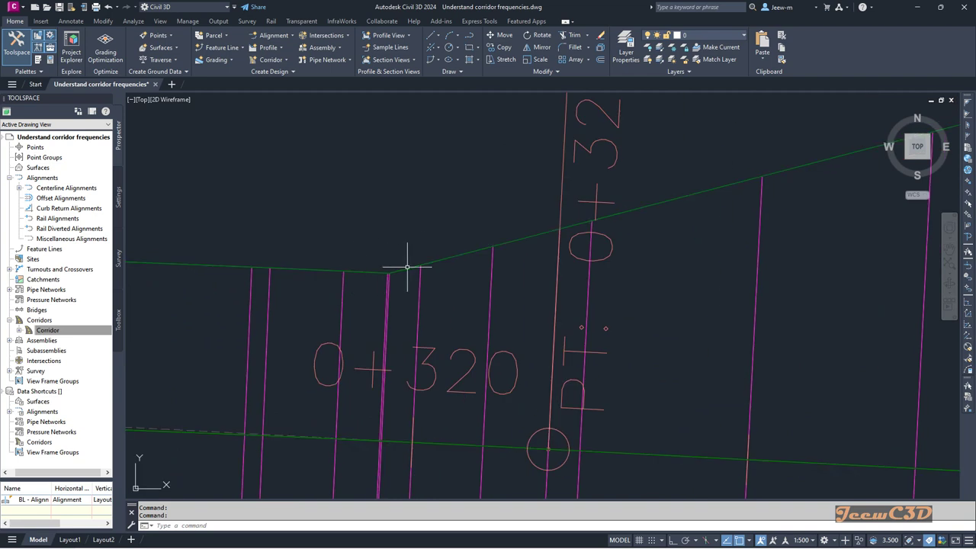
scroll(356, 306, down, 5)
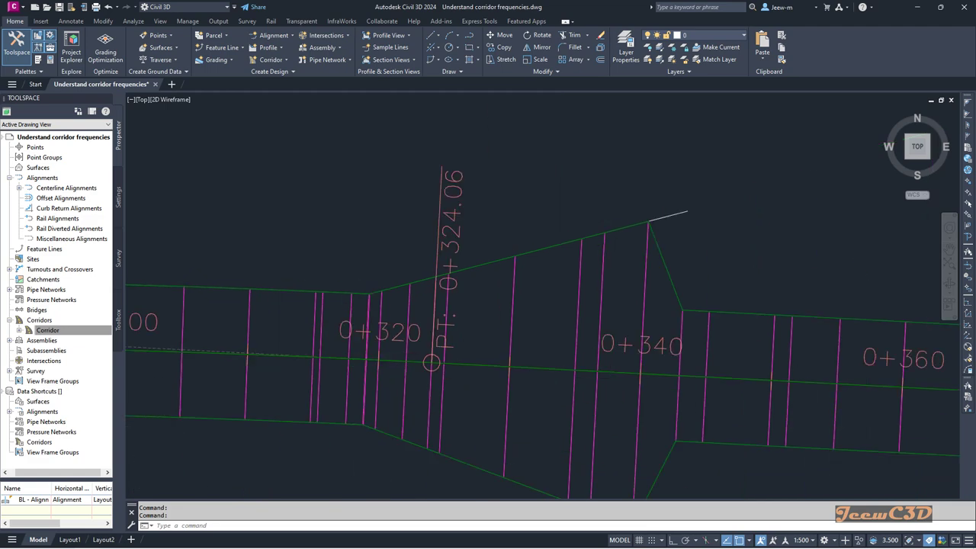
Review the corridor region's offset target frequency options, close them and move the corridor properties clear of the widening's end near 0+340
middle_drag(404, 315, 389, 277)
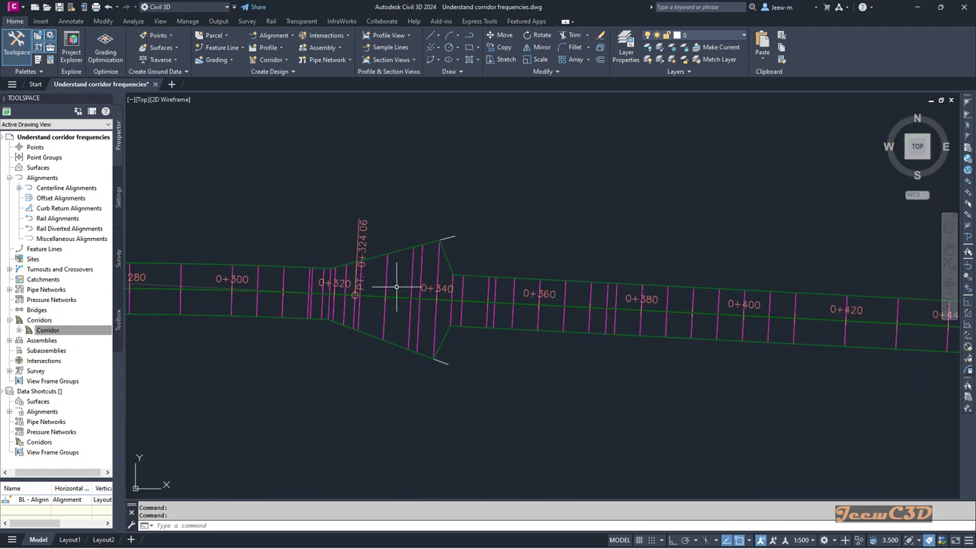
right_click(47, 331)
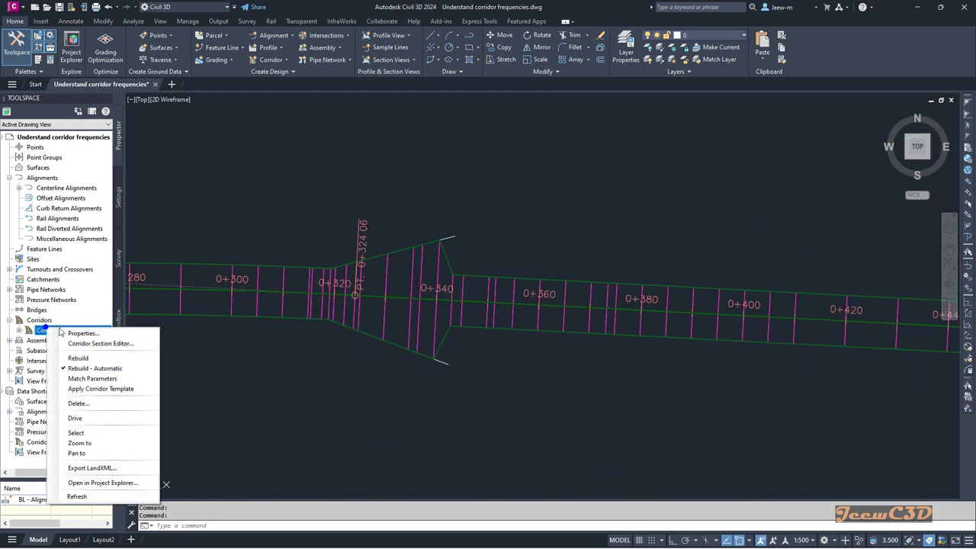
click(78, 333)
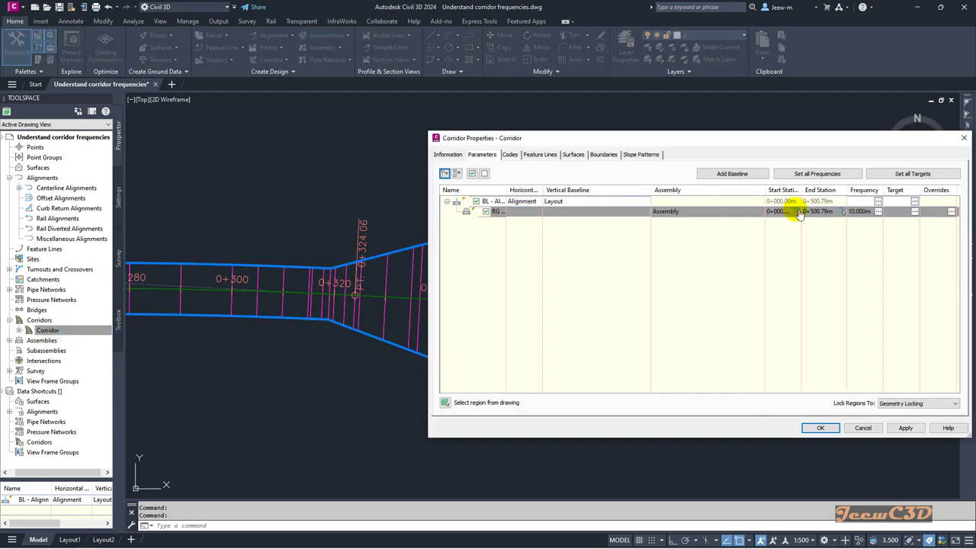
click(878, 211)
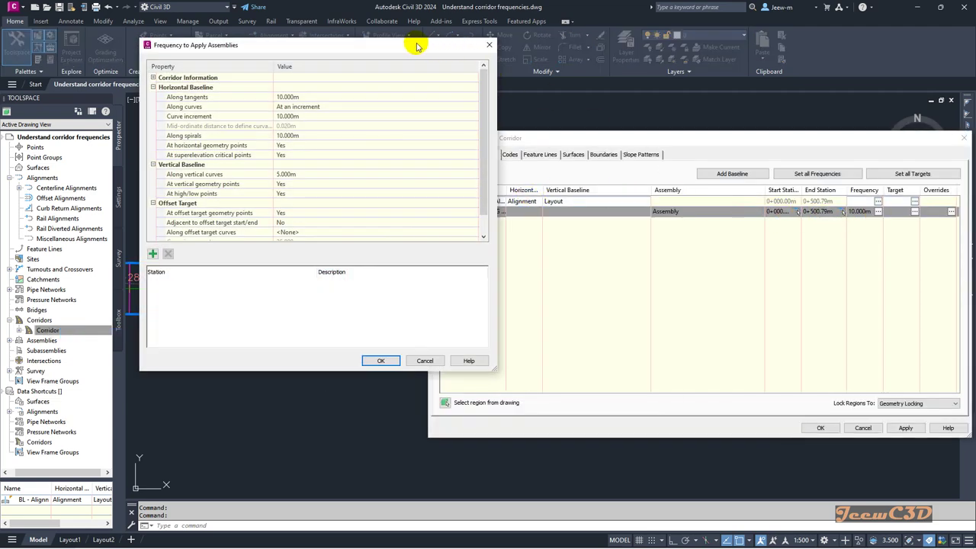
mouse_move(415, 44)
mouse_down()
mouse_move(752, 77)
mouse_move(816, 71)
mouse_up()
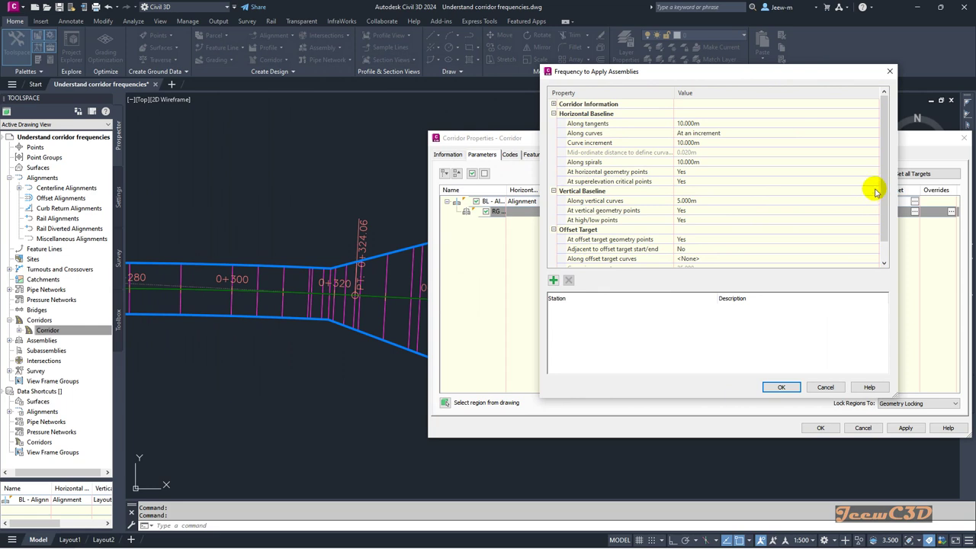
scroll(878, 221, down, 1)
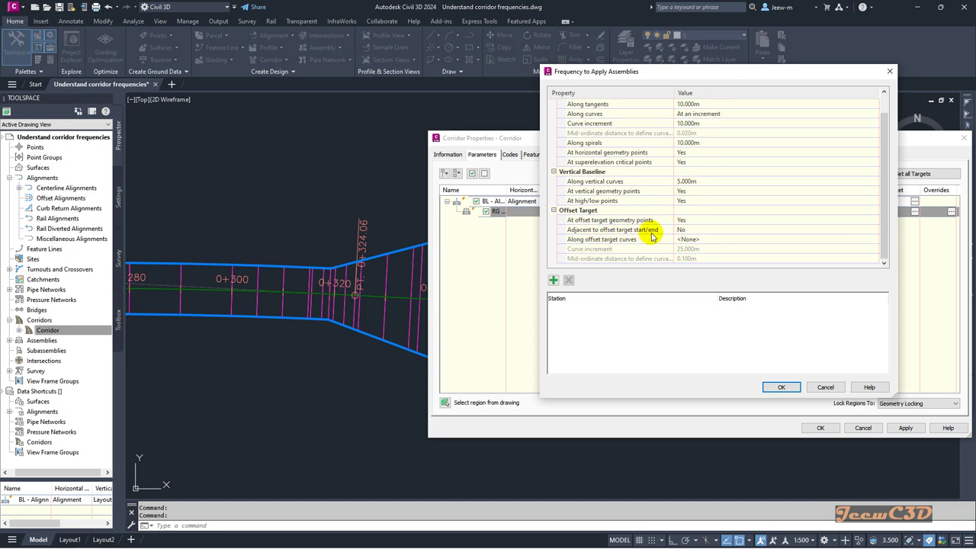
click(780, 387)
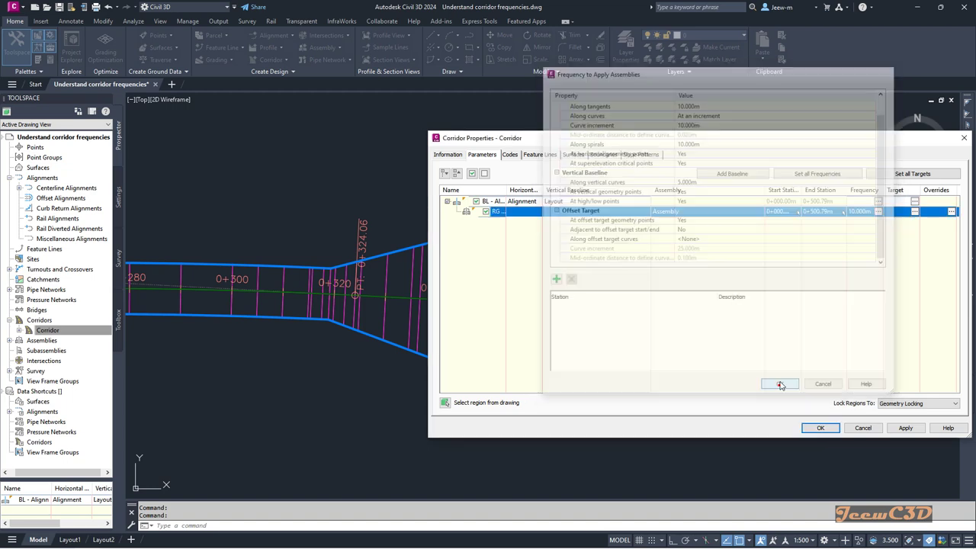
mouse_move(784, 139)
mouse_down()
mouse_move(246, 159)
mouse_move(231, 169)
mouse_up()
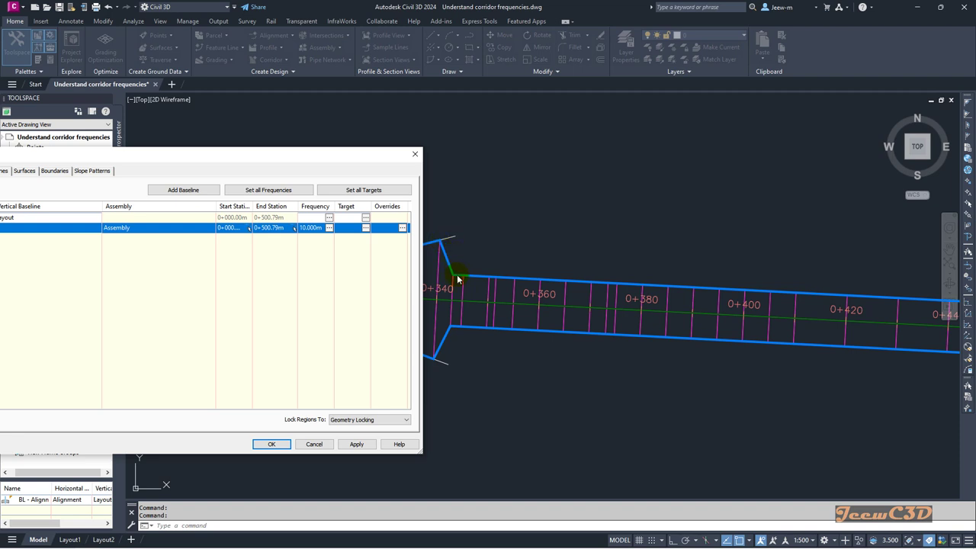
Set the region's frequency option Adjacent to offset target start/end to Yes and confirm the corridor properties
click(329, 228)
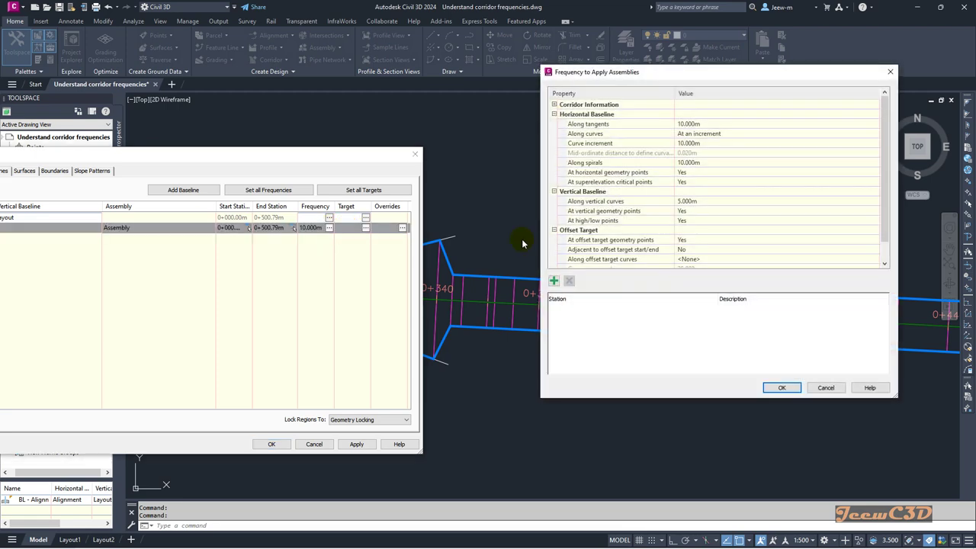
click(627, 250)
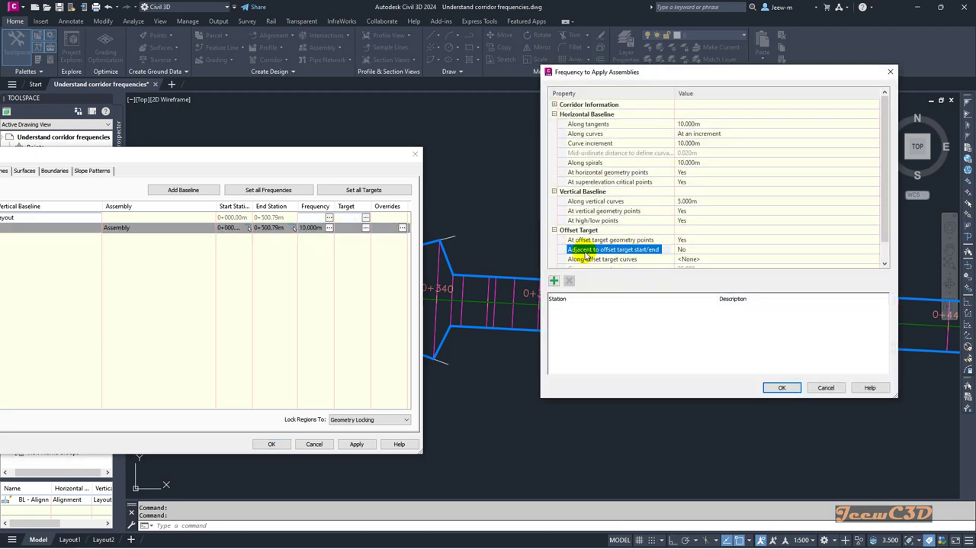
click(679, 250)
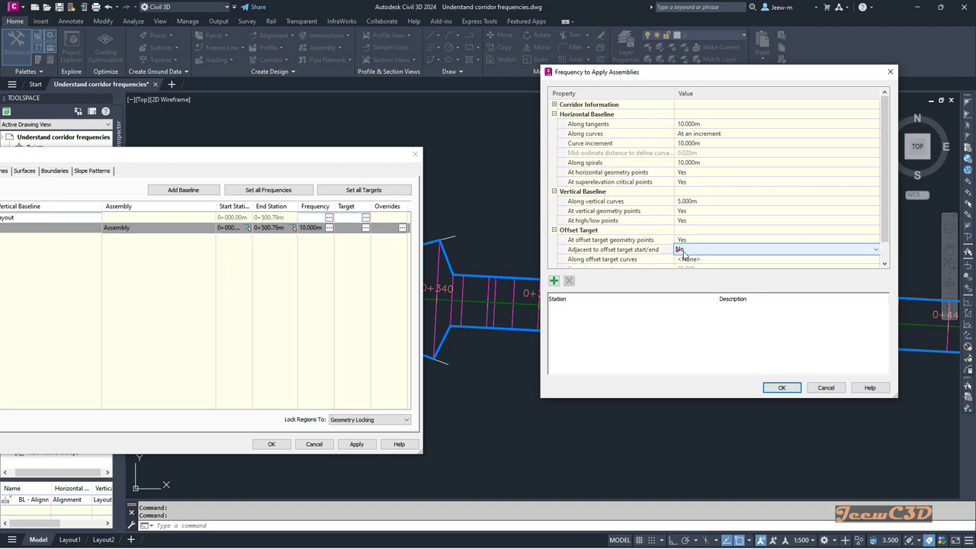
click(679, 251)
click(681, 260)
click(777, 386)
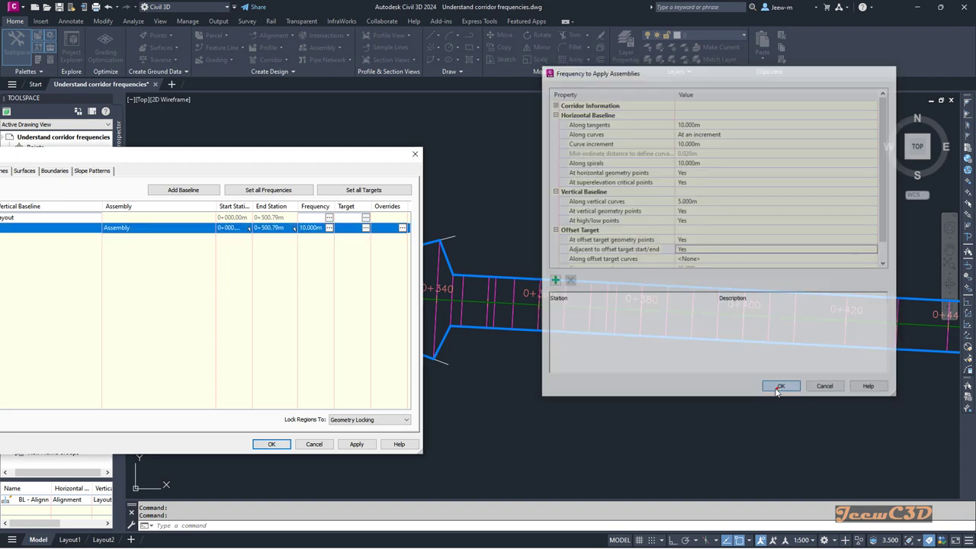
click(272, 444)
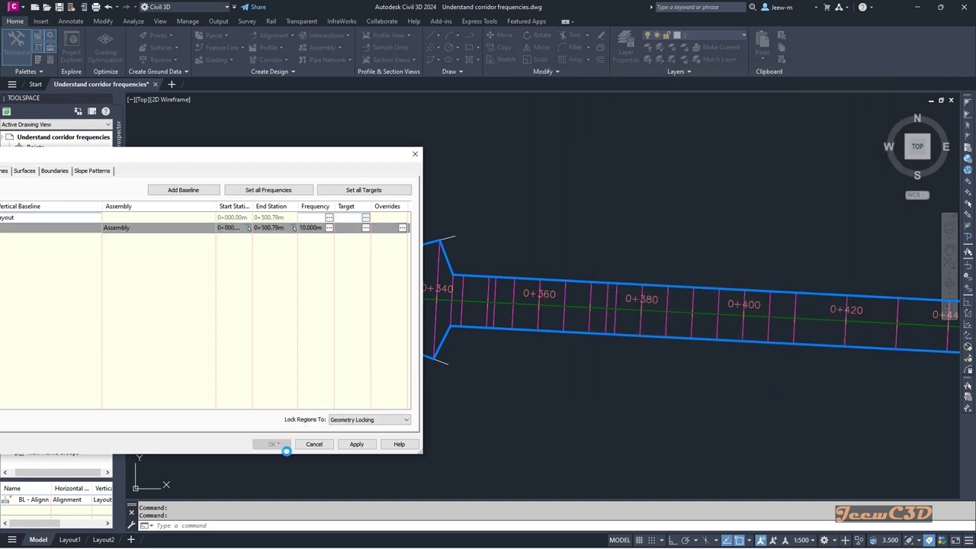
Examine the closely spaced assembly lines at the upper corner where the widening ends just past 0+340
scroll(436, 294, up, 4)
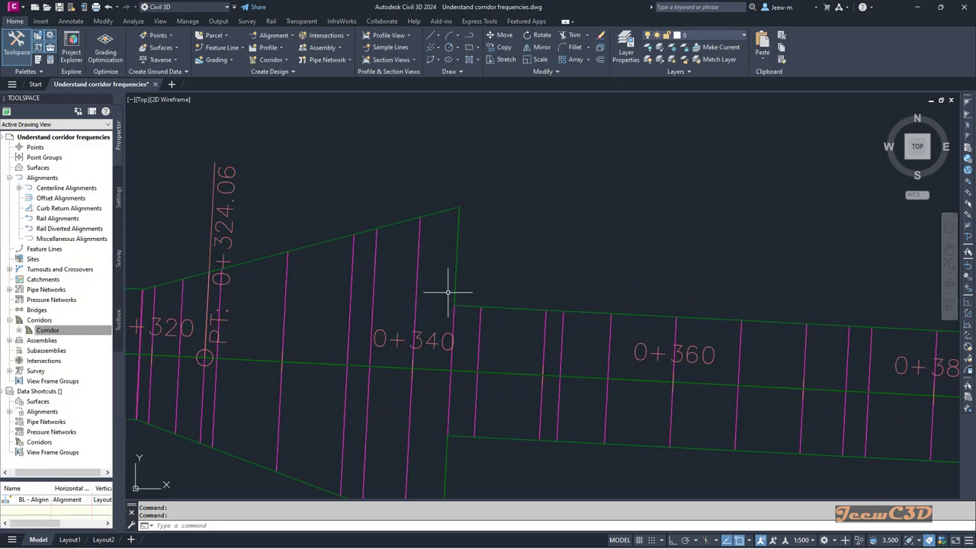
scroll(446, 303, up, 3)
scroll(448, 278, down, 3)
scroll(450, 244, up, 4)
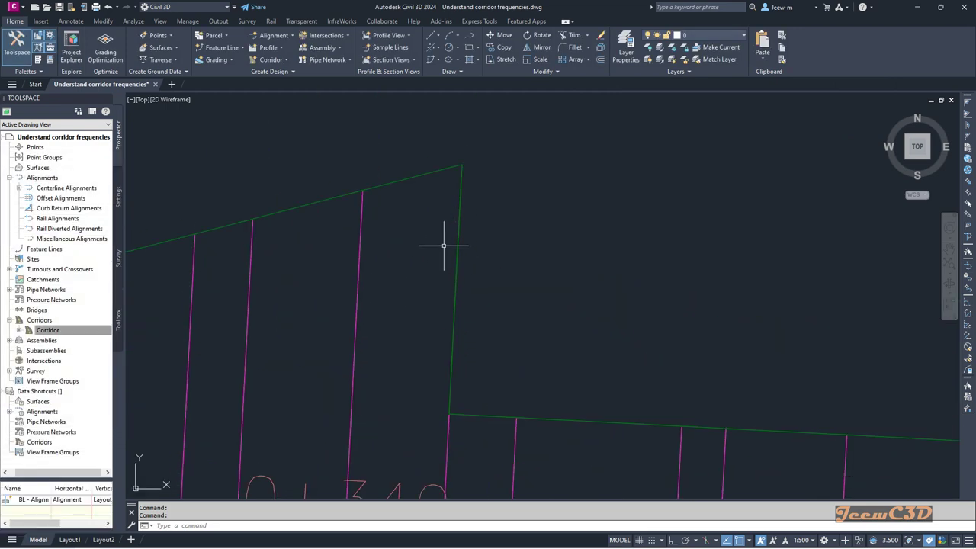
scroll(456, 308, down, 3)
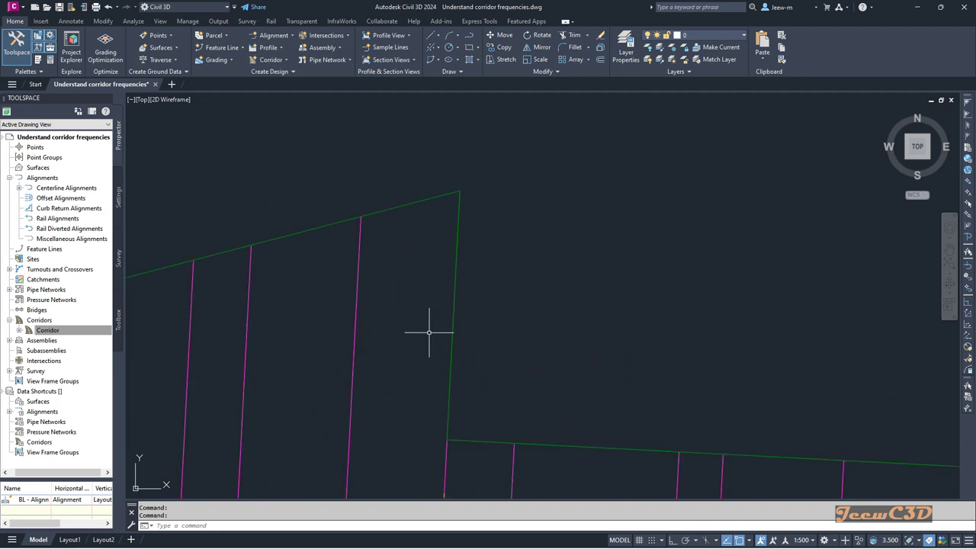
scroll(410, 224, up, 1)
scroll(439, 312, up, 4)
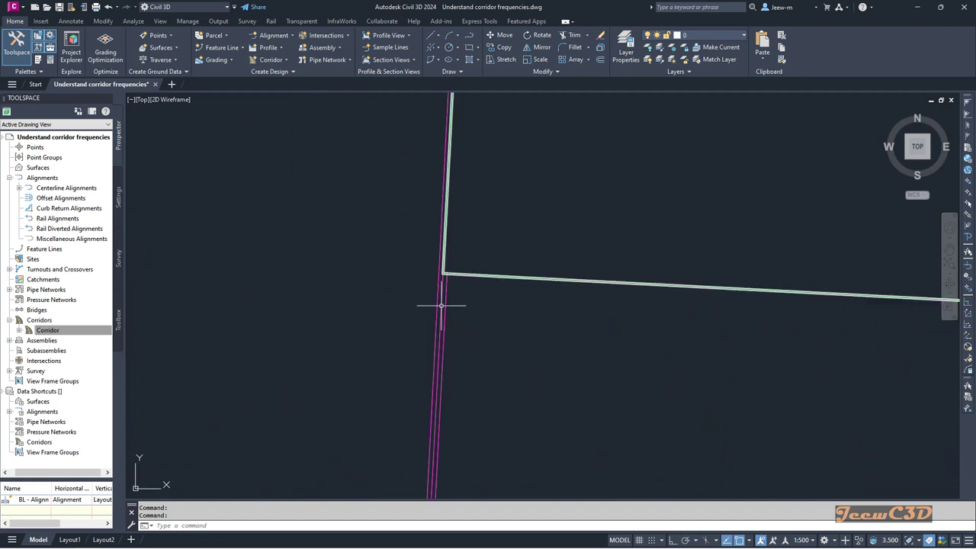
scroll(447, 273, up, 3)
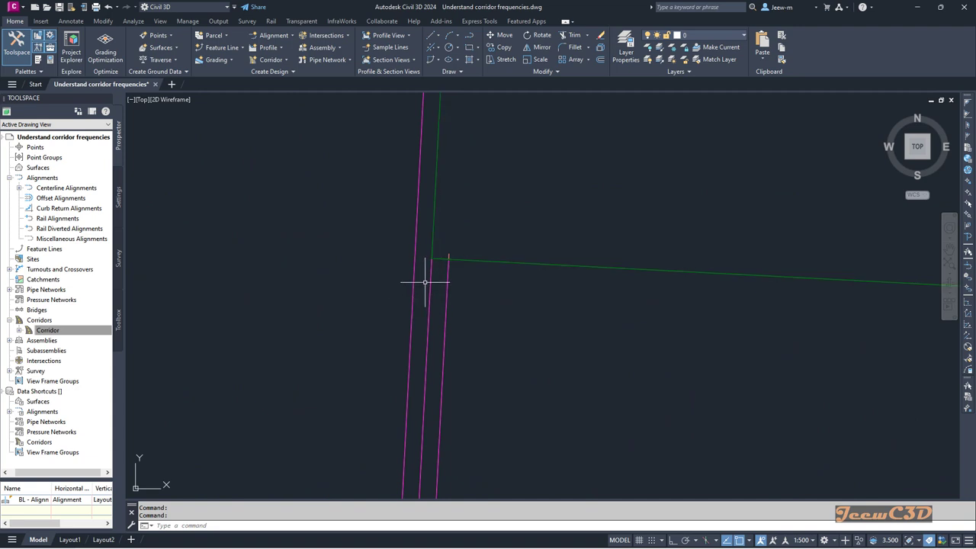
scroll(408, 288, down, 1)
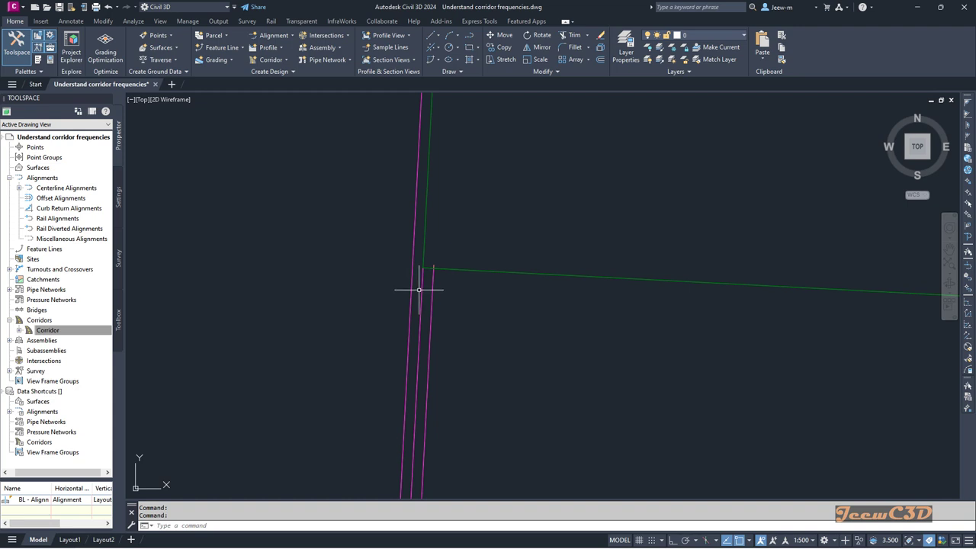
scroll(397, 293, up, 2)
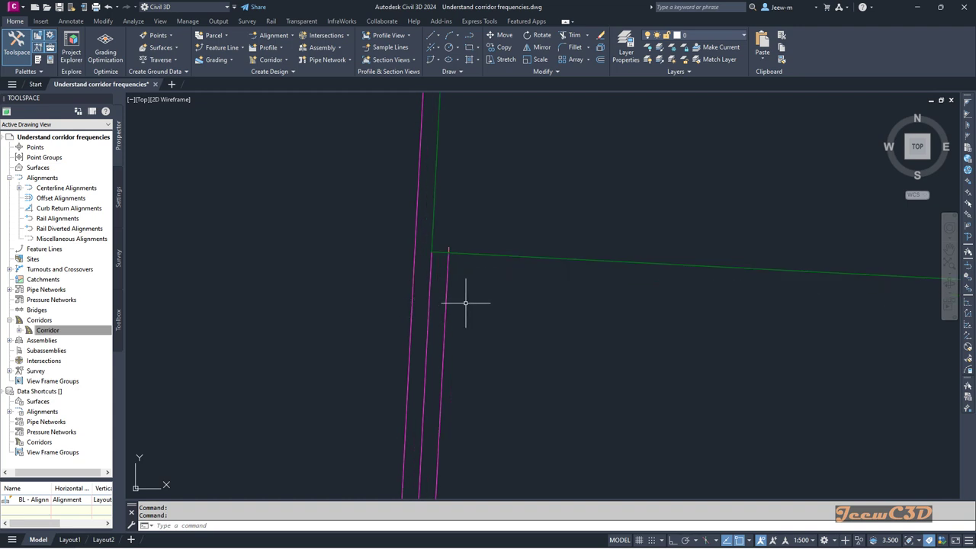
scroll(436, 311, down, 2)
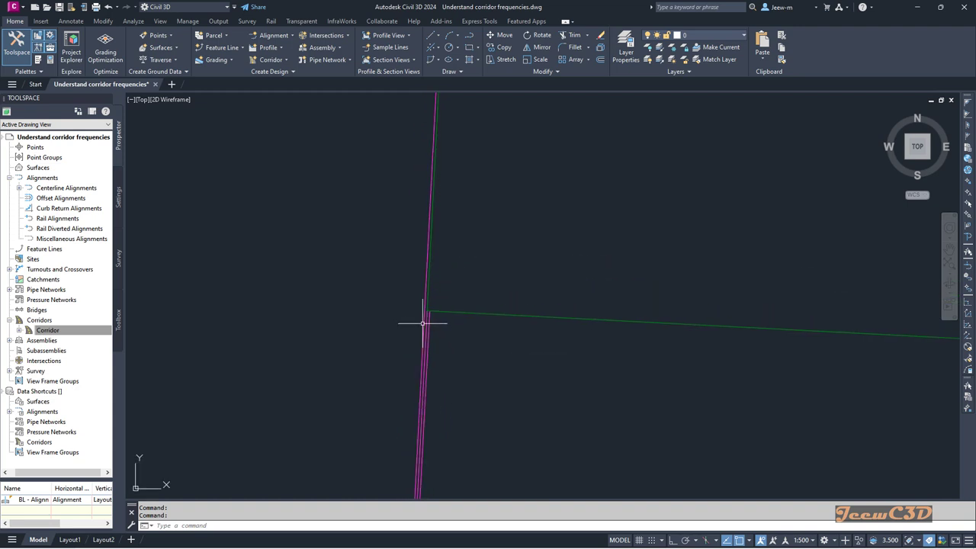
Examine the assembly lines at the lower corner of the widening's end and compare them with both corridor edges near 0+340
scroll(418, 325, up, 3)
scroll(412, 305, down, 1)
middle_drag(394, 395, 381, 284)
scroll(403, 414, up, 4)
mouse_move(427, 463)
middle_down()
mouse_move(368, 357)
mouse_move(402, 426)
middle_up()
scroll(388, 394, down, 4)
scroll(355, 374, up, 2)
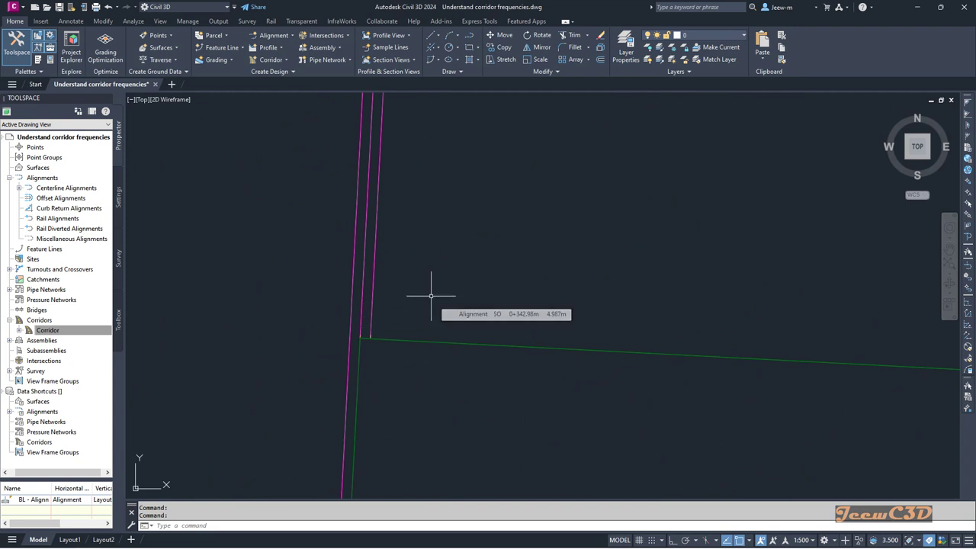
scroll(388, 238, down, 3)
scroll(388, 239, down, 6)
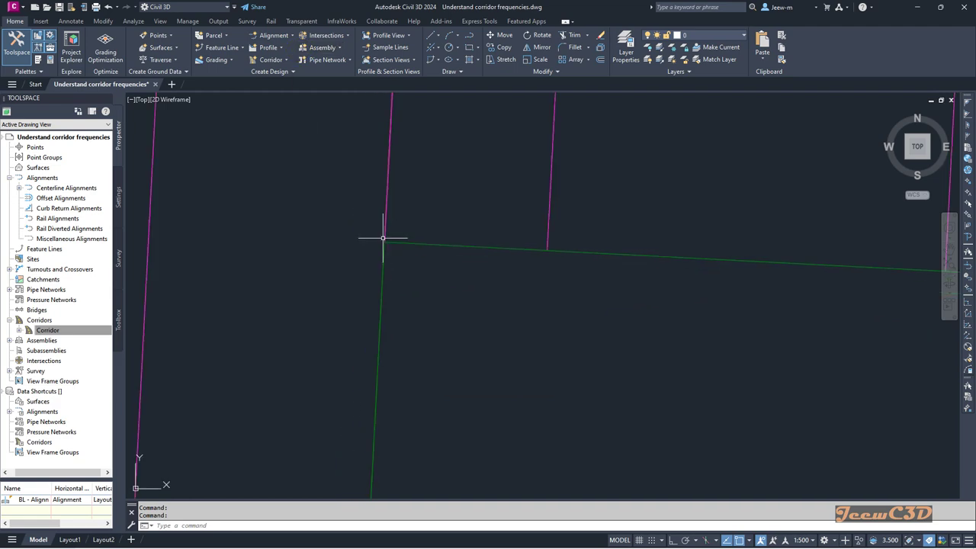
scroll(366, 208, up, 5)
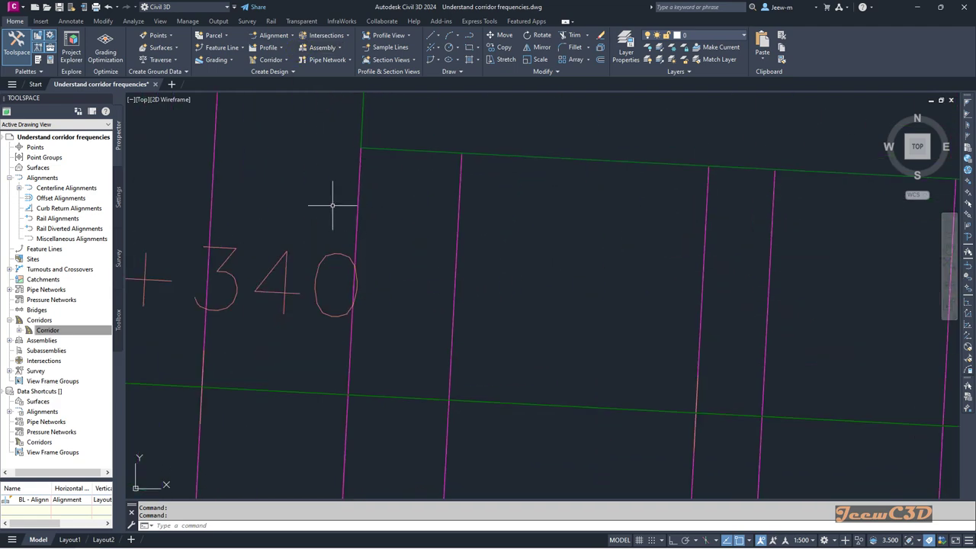
scroll(322, 222, down, 1)
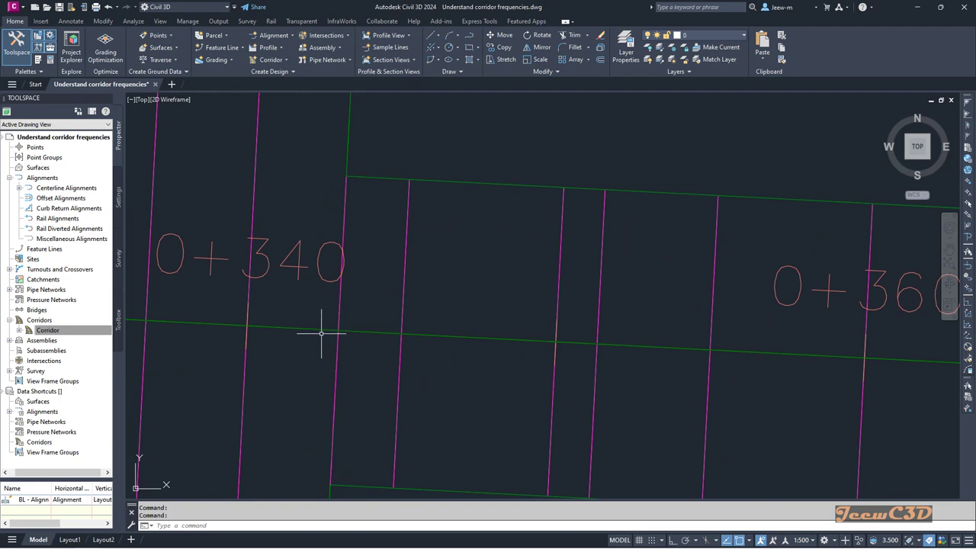
middle_drag(322, 331, 345, 220)
Review the region's offset target curve frequency settings, cancel without changes and close the corridor properties
click(40, 351)
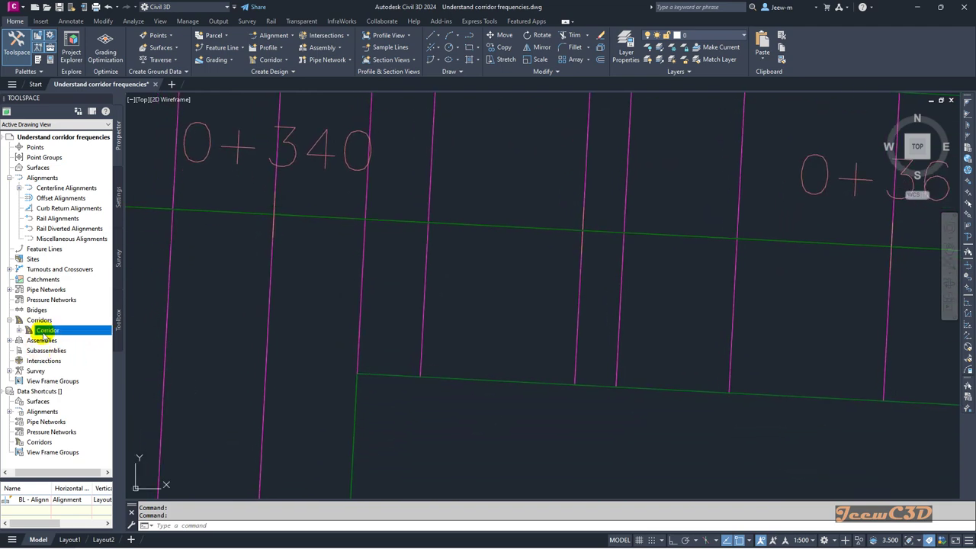
right_click(47, 330)
click(69, 338)
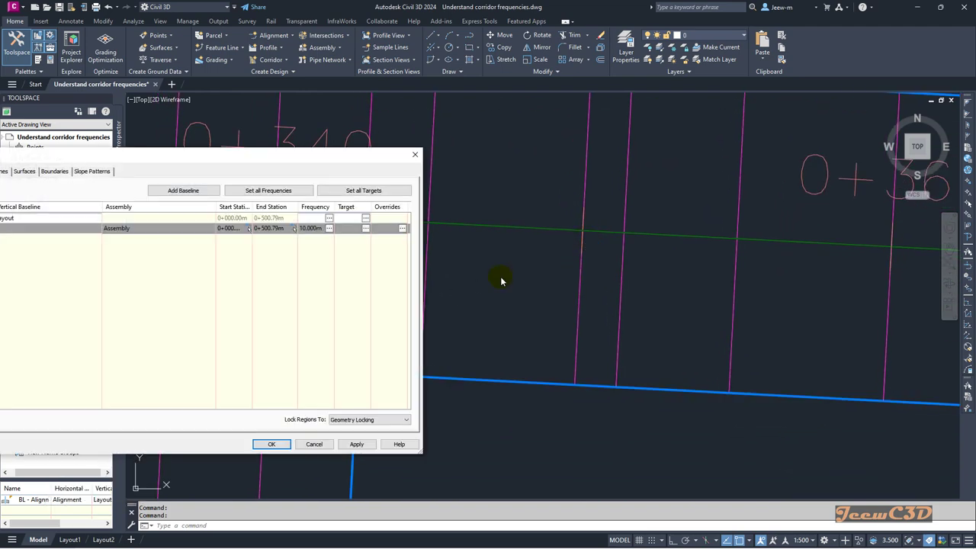
click(329, 228)
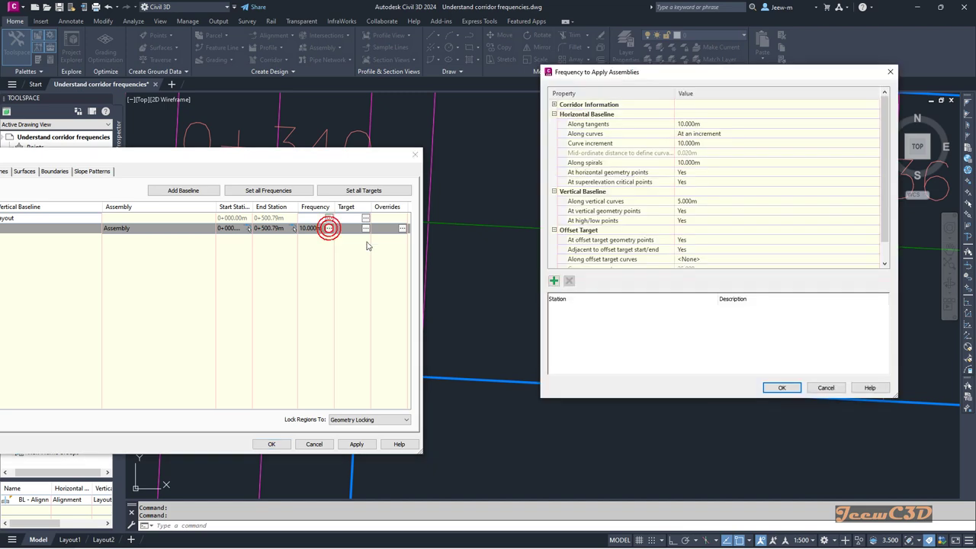
scroll(663, 261, down, 1)
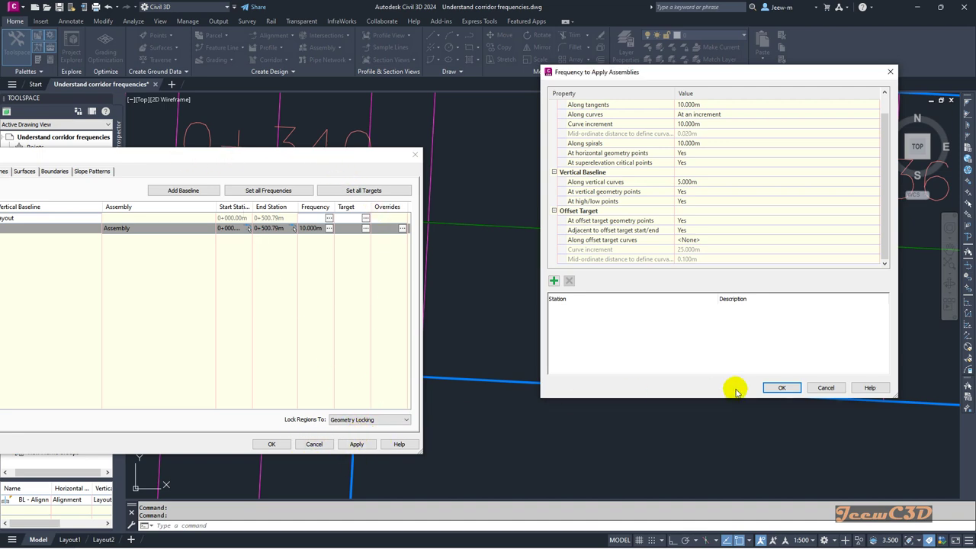
click(830, 387)
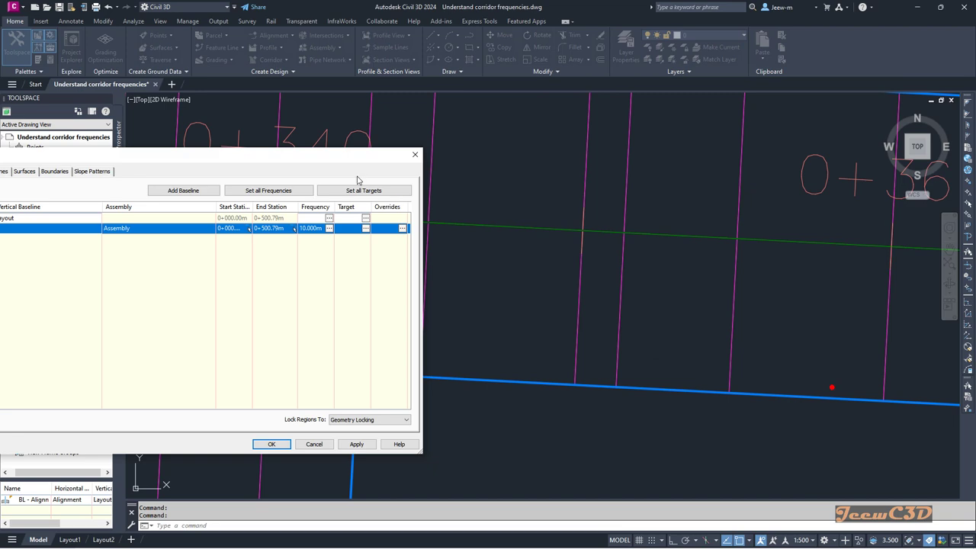
click(271, 443)
Examine the assembly lines around the start of the widening near 0+320
scroll(386, 282, down, 2)
scroll(386, 283, down, 3)
middle_drag(348, 251, 403, 272)
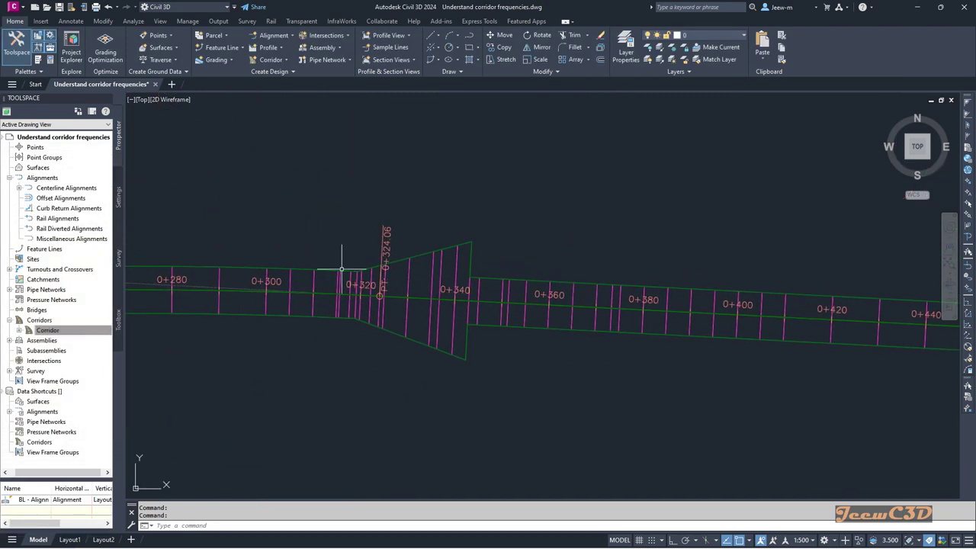
scroll(374, 283, up, 4)
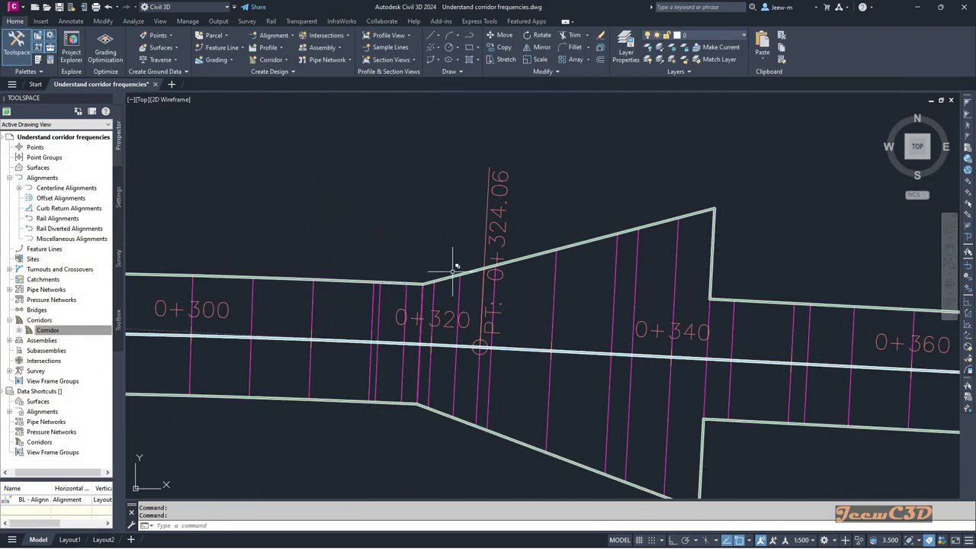
scroll(425, 286, up, 4)
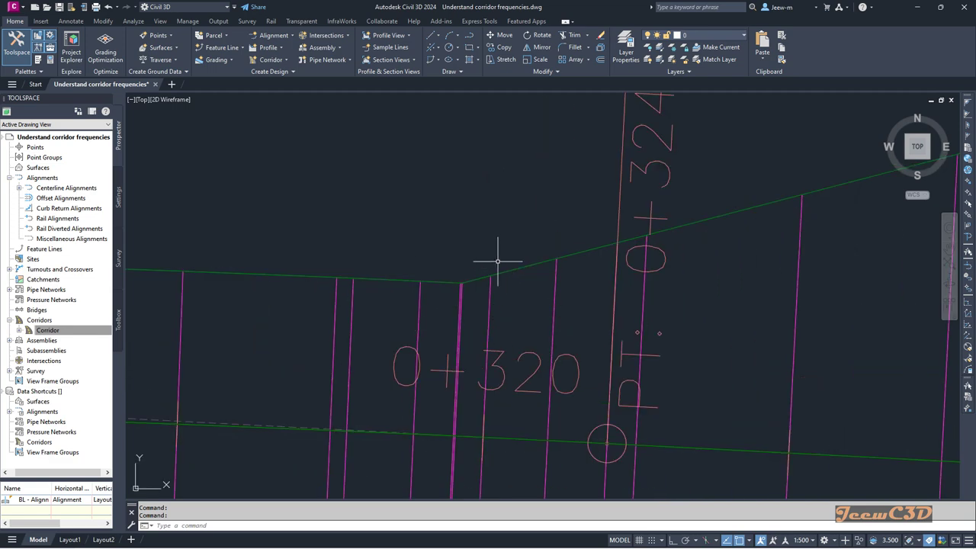
Add a user-defined station at 281 to the region's frequency settings and apply it to the corridor
right_click(57, 330)
click(84, 381)
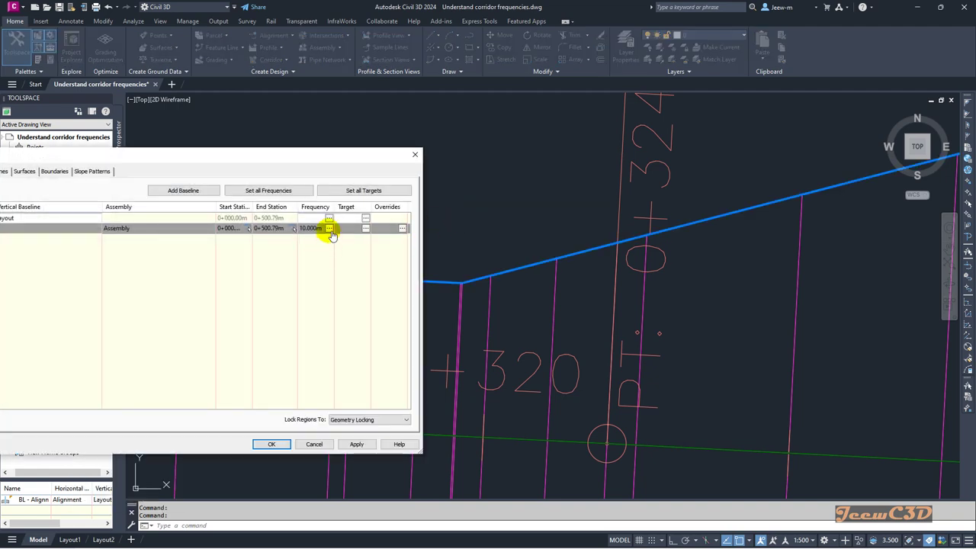
click(328, 228)
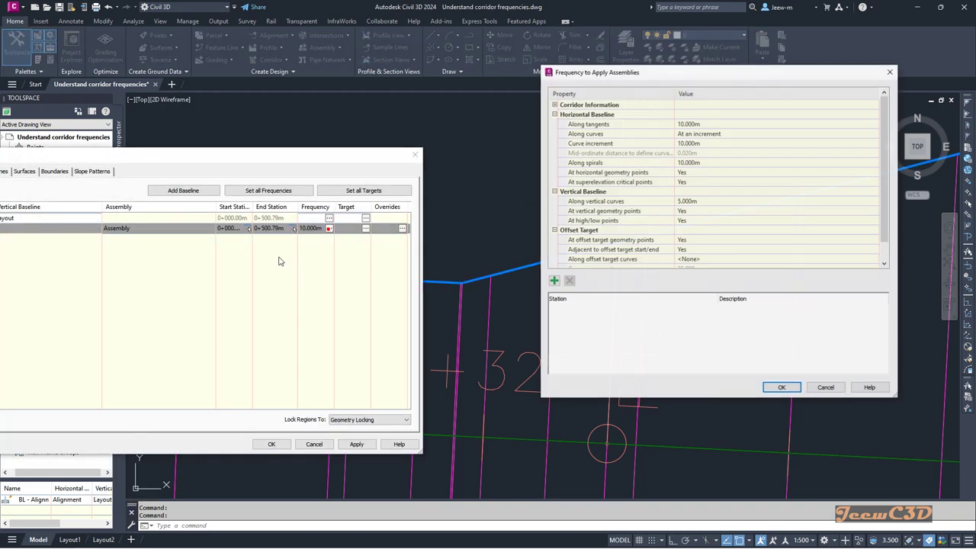
scroll(876, 218, down, 1)
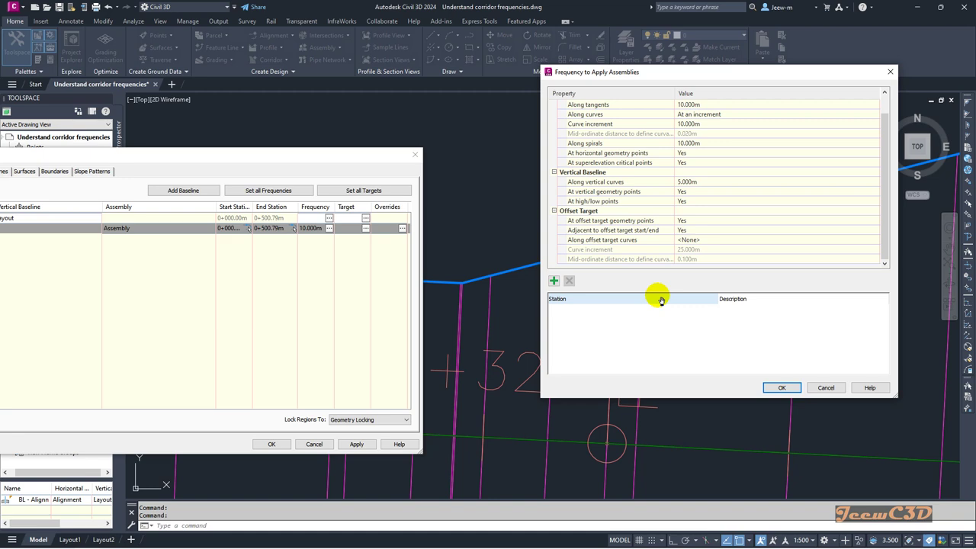
click(553, 283)
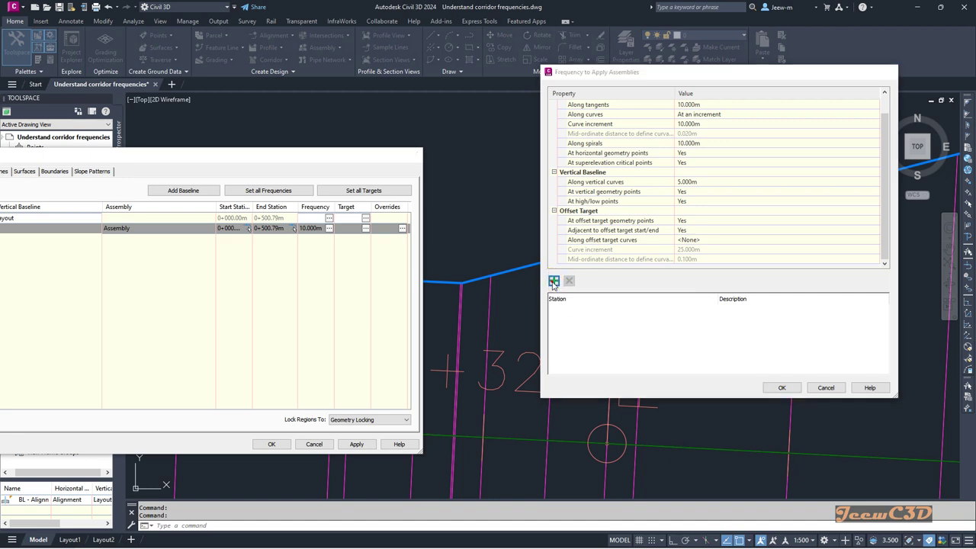
scroll(480, 279, down, 3)
scroll(396, 298, up, 2)
scroll(404, 279, up, 3)
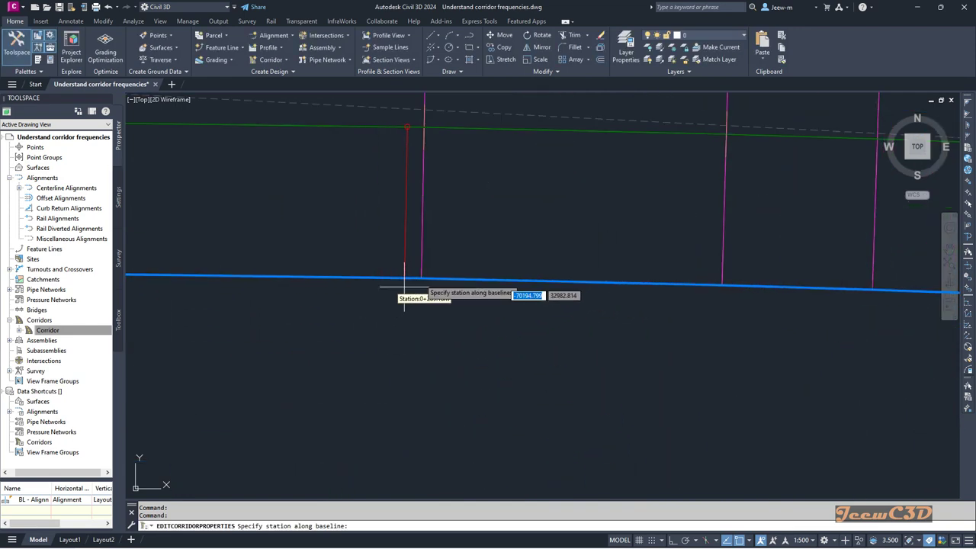
scroll(541, 344, down, 2)
scroll(504, 331, up, 1)
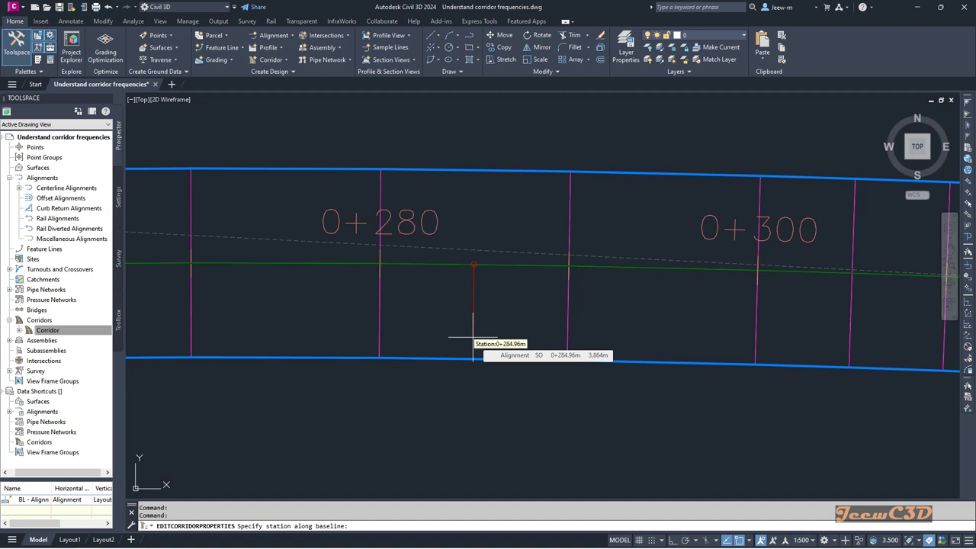
text(281)
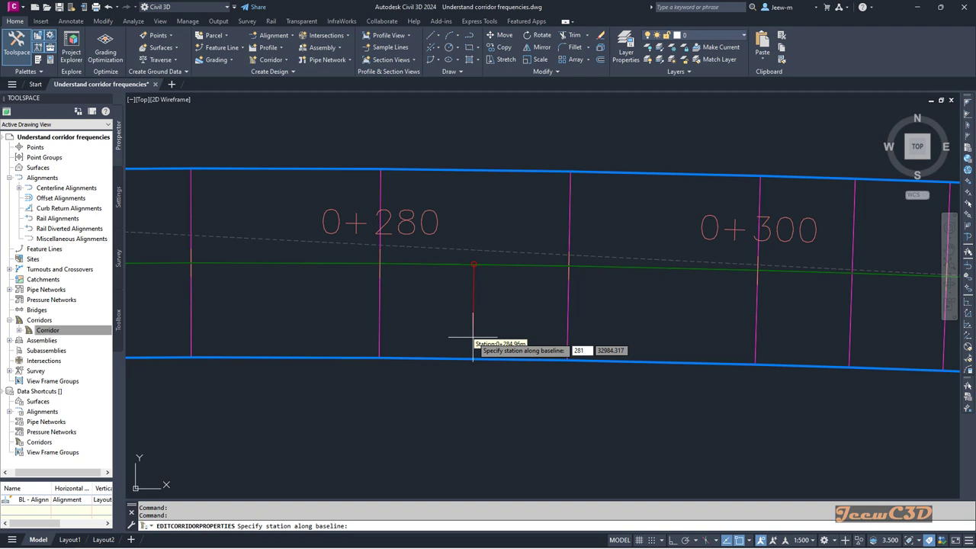
key(Return)
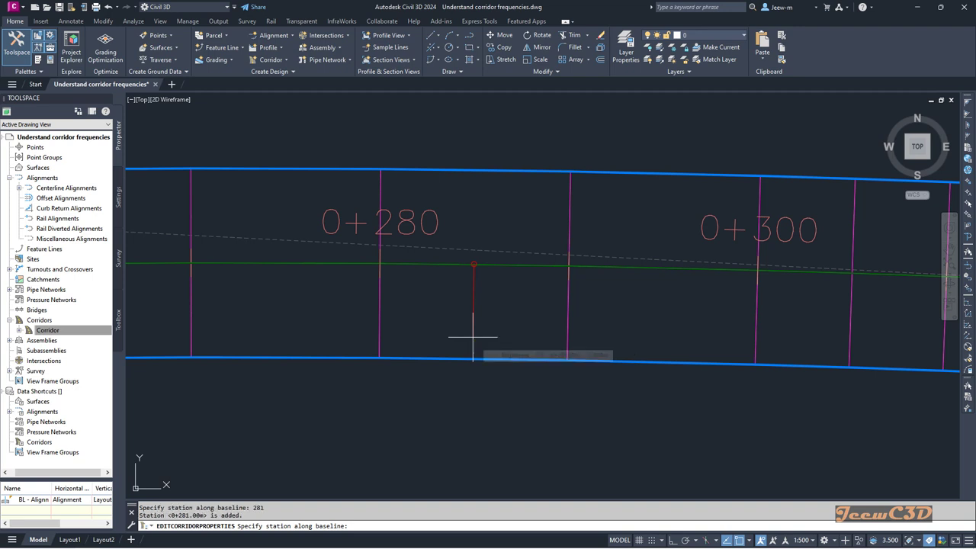
key(Return)
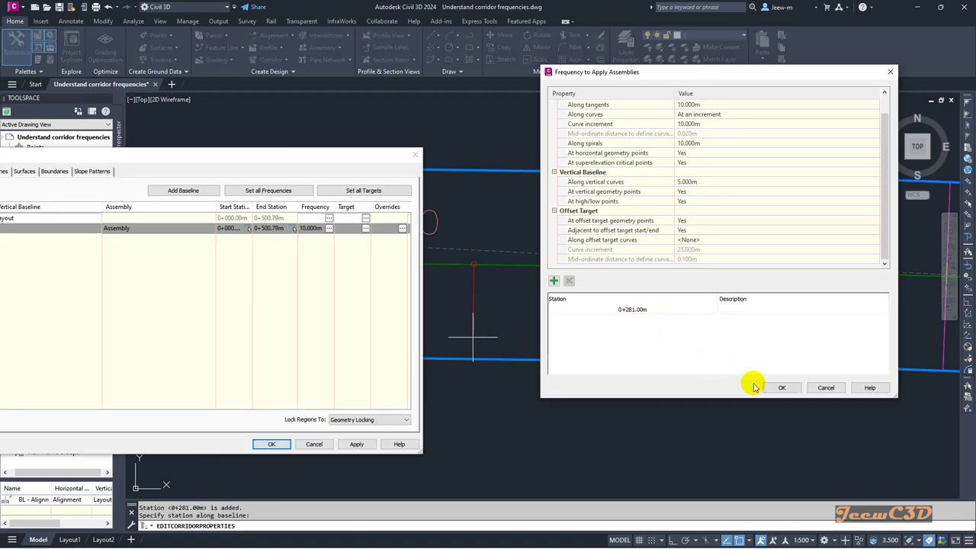
click(781, 387)
click(359, 445)
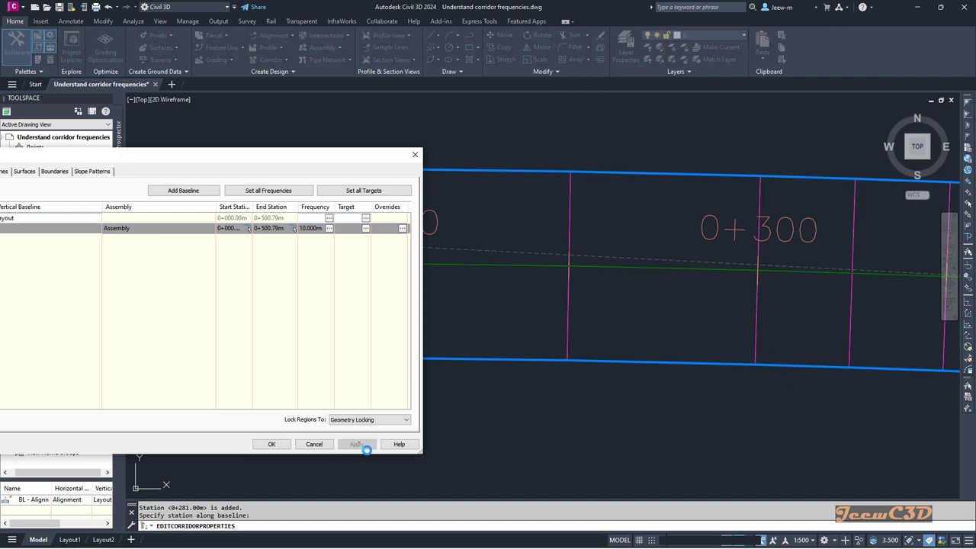
Move the corridor properties dialog fully into view and widen its Name column to show the full region name
drag(299, 157, 179, 164)
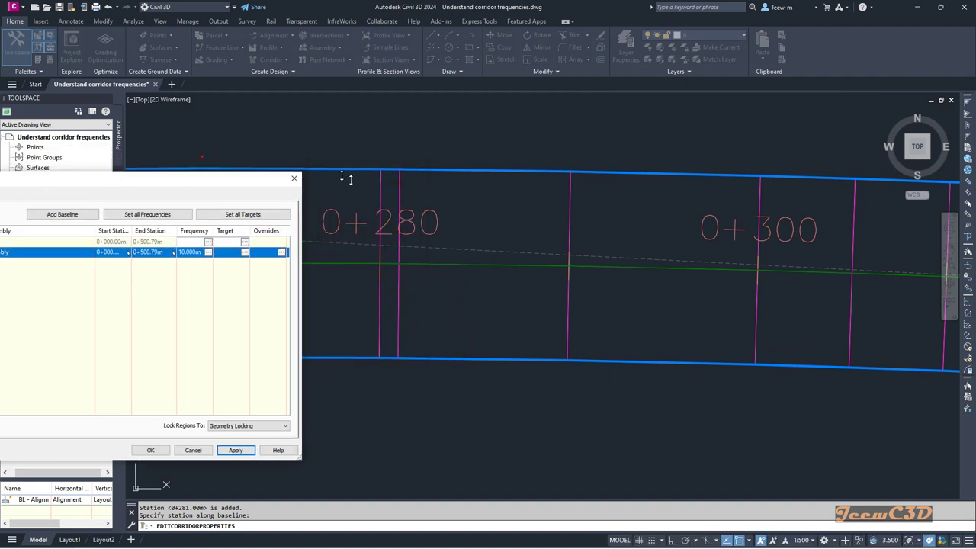
drag(244, 178, 670, 147)
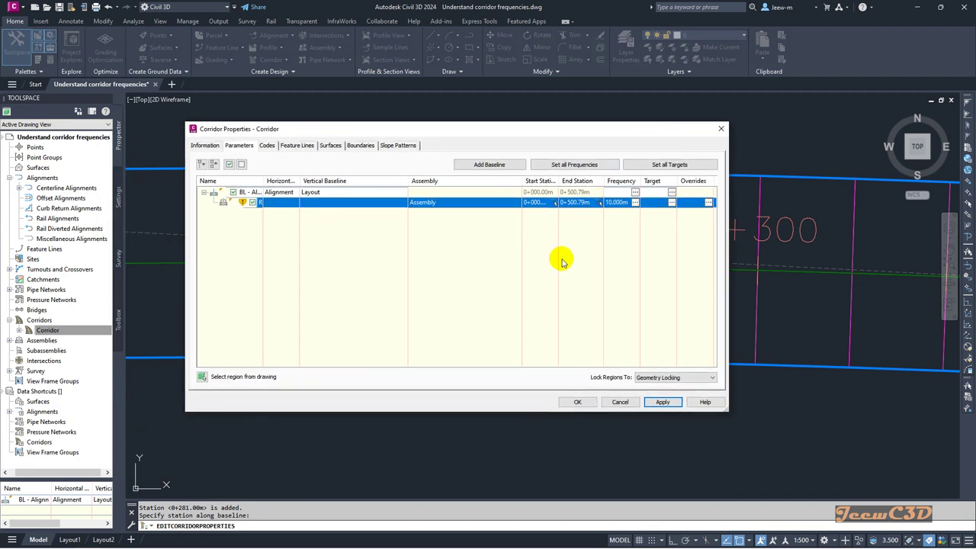
drag(269, 186, 349, 183)
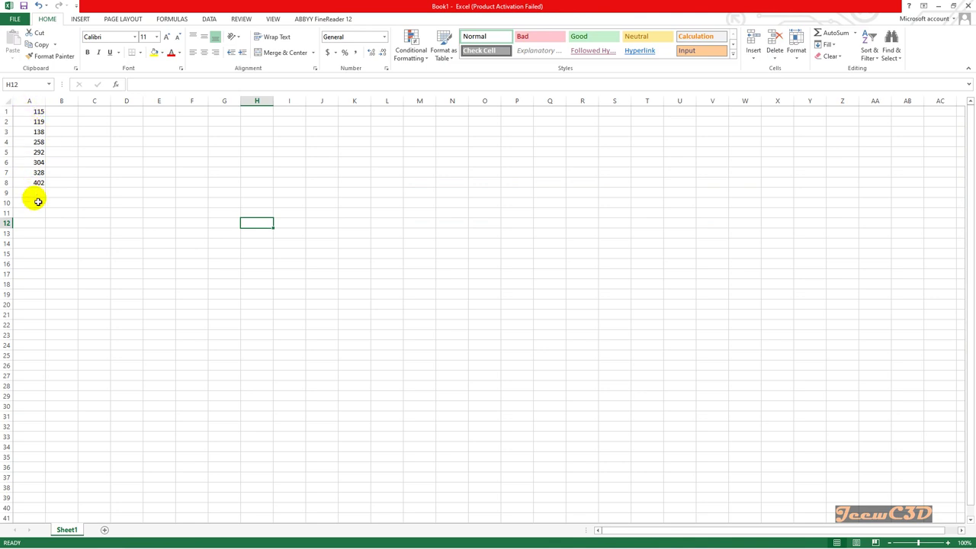
In the Excel workbook, copy the station values in cells A1:A8
drag(37, 112, 39, 183)
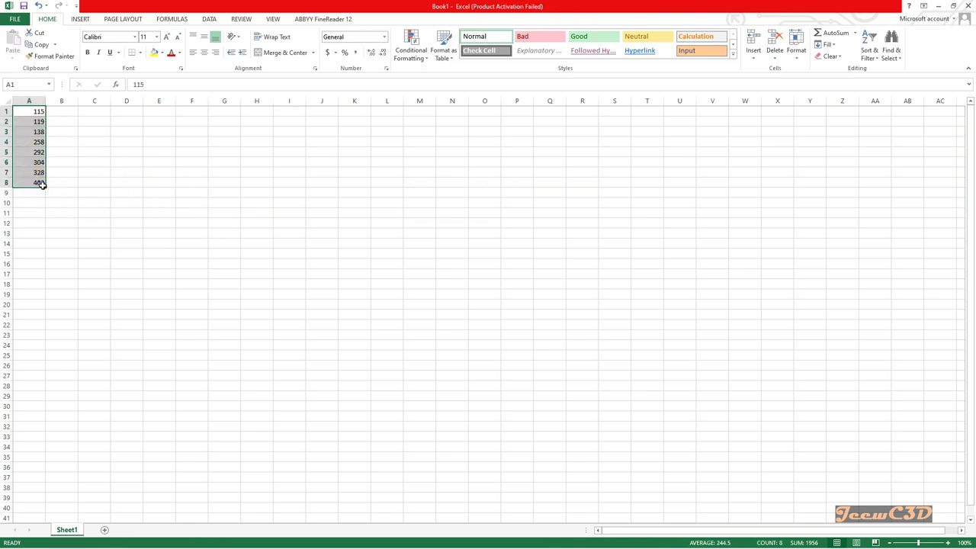
right_click(42, 184)
click(59, 200)
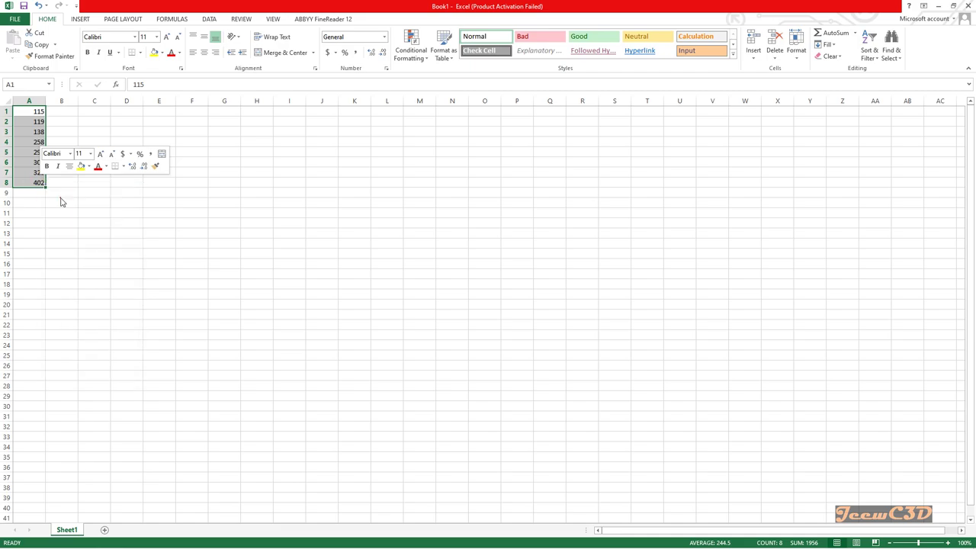
click(143, 201)
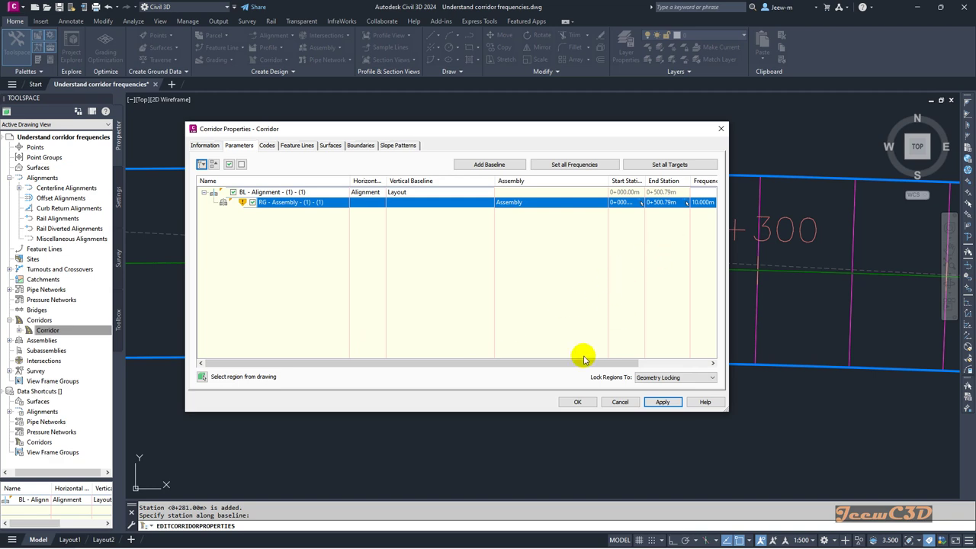
Back in Civil 3D, paste the copied stations 115, 119, 138, 258, 292, 304, 328 and 402 into the region's user-defined frequency stations
drag(584, 364, 655, 362)
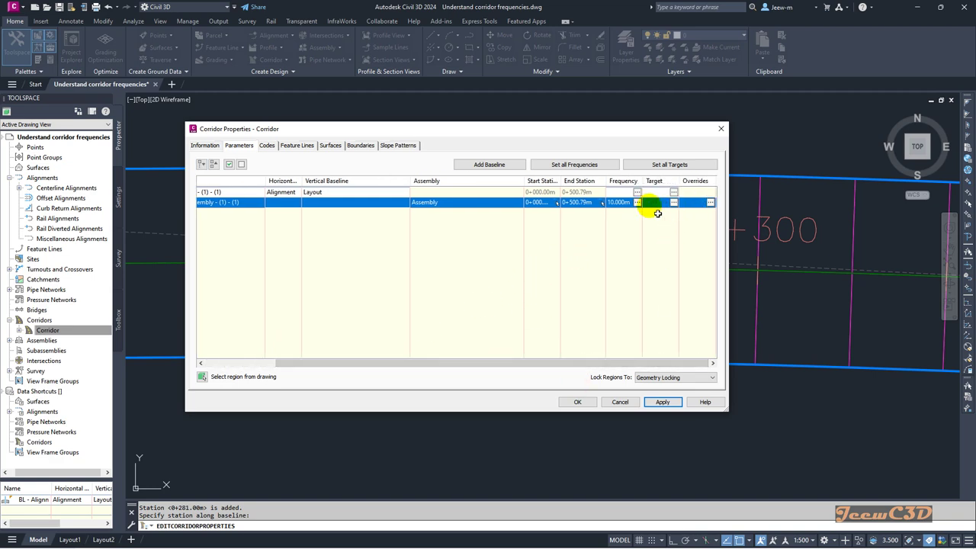
click(637, 202)
click(554, 280)
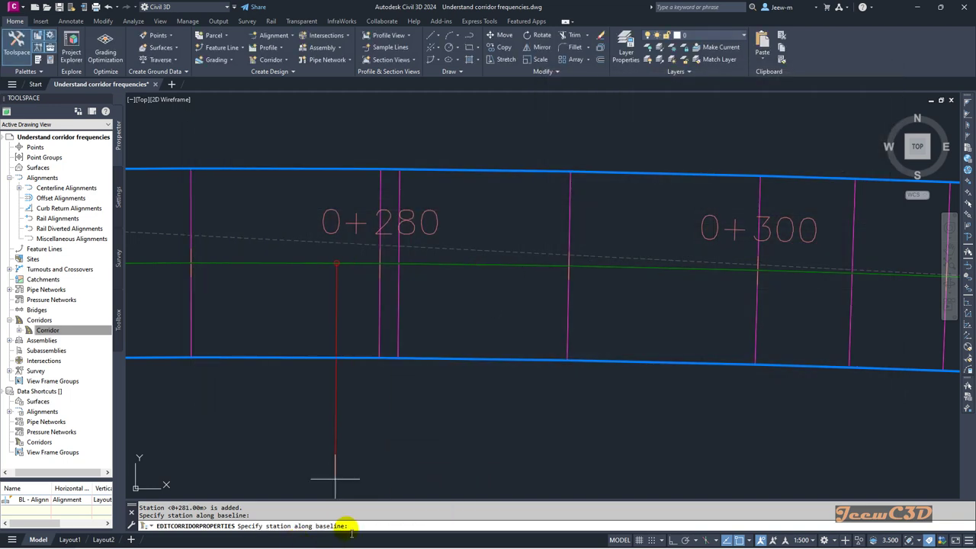
click(358, 526)
right_click(358, 526)
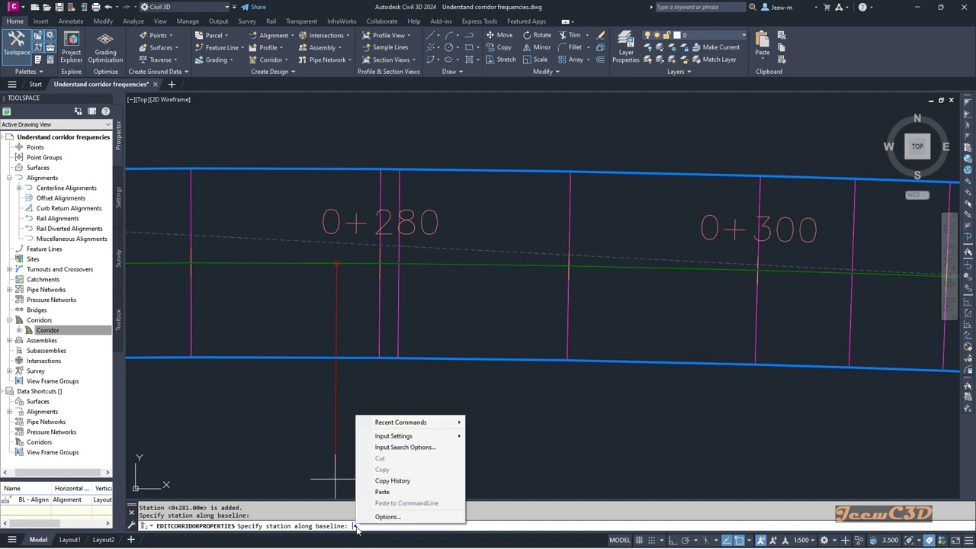
click(383, 492)
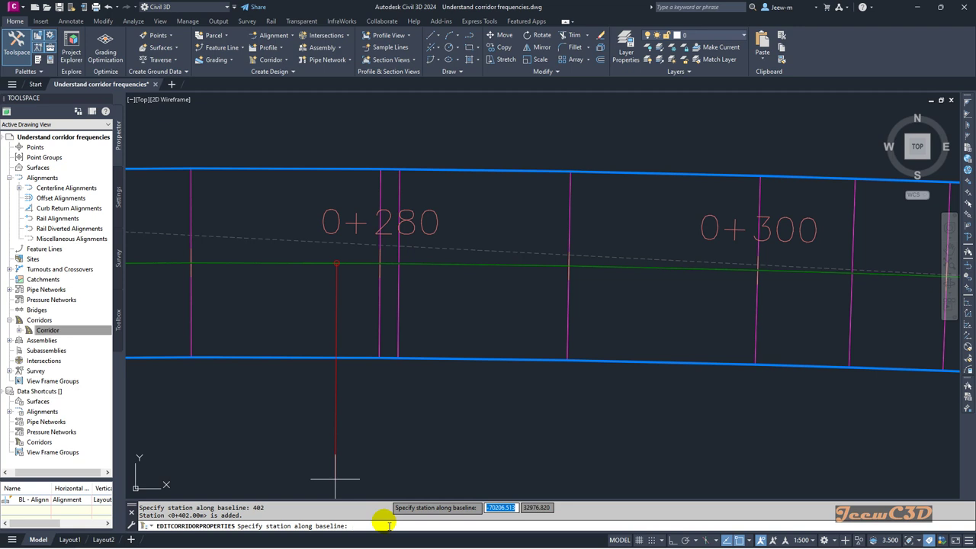
key(Return)
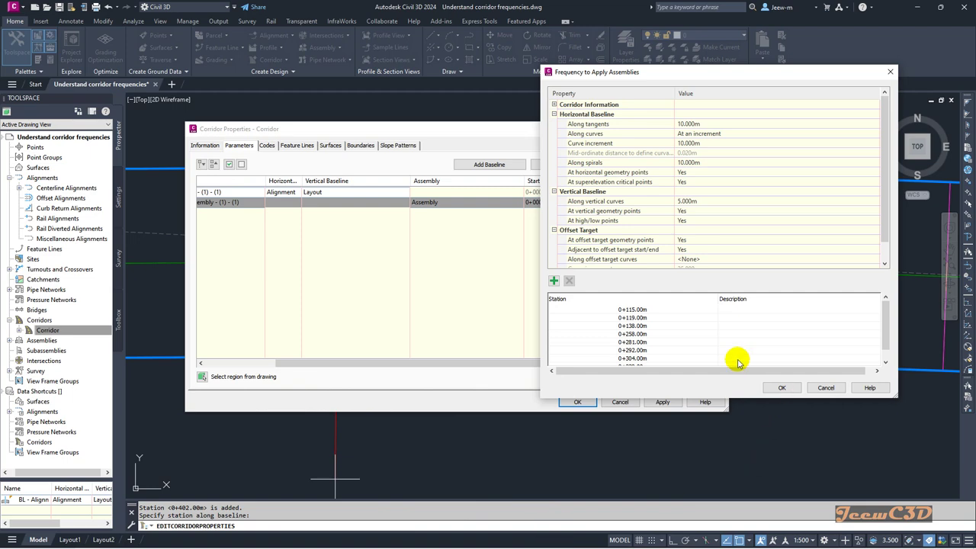
Review the list of user-defined stations and confirm both the frequency settings and the corridor properties
scroll(671, 329, down, 2)
scroll(644, 350, up, 2)
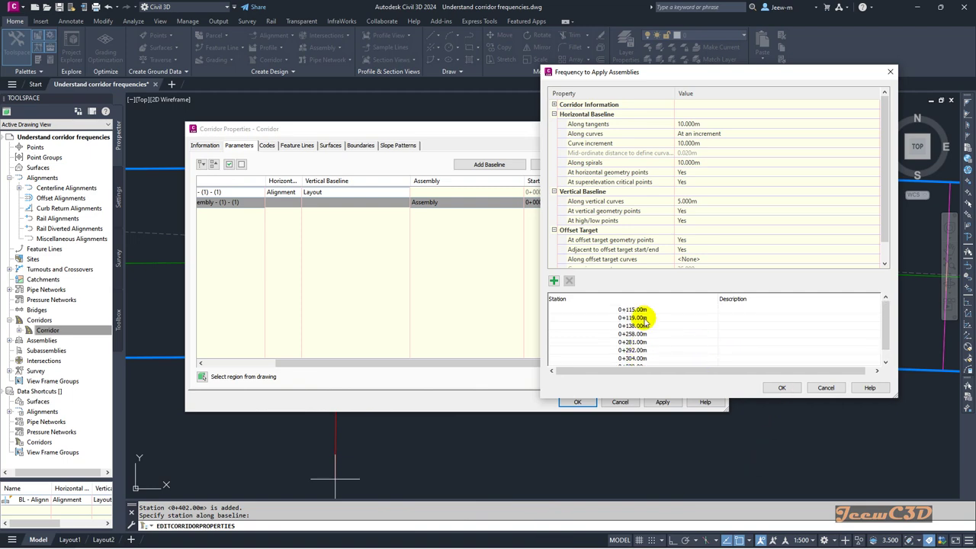
scroll(644, 324, down, 2)
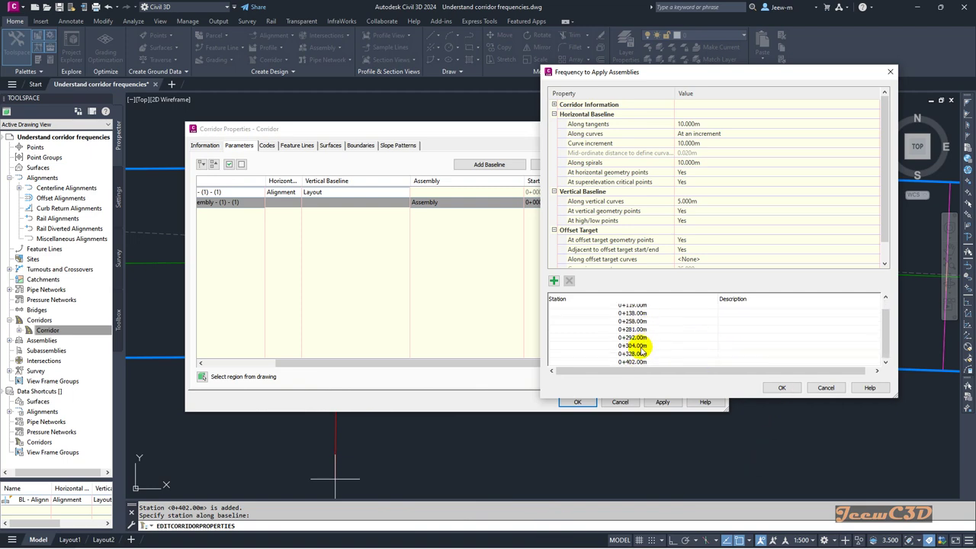
click(779, 388)
click(572, 401)
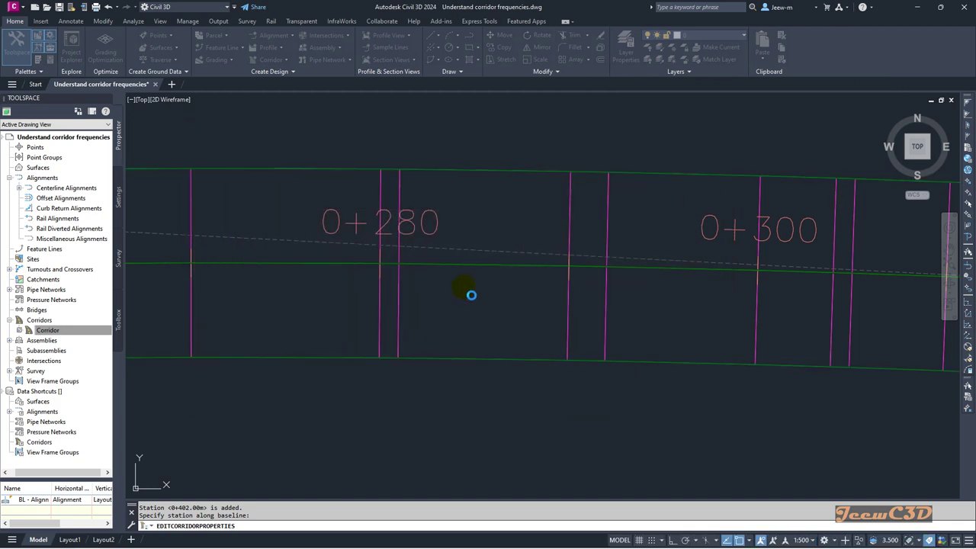
Examine the assembly lines along the whole corridor, looking closely at the stretch around 0+400
scroll(463, 301, down, 5)
scroll(463, 329, down, 1)
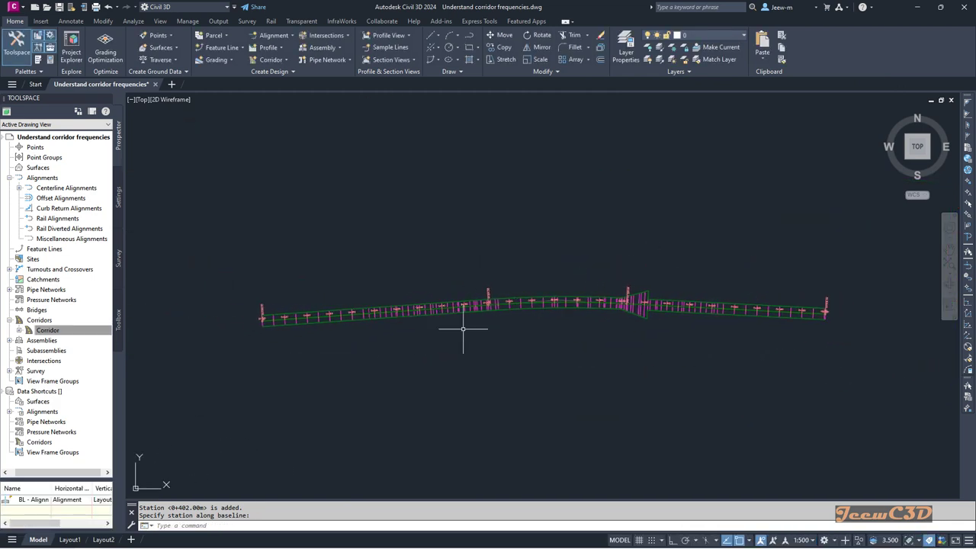
scroll(676, 305, up, 5)
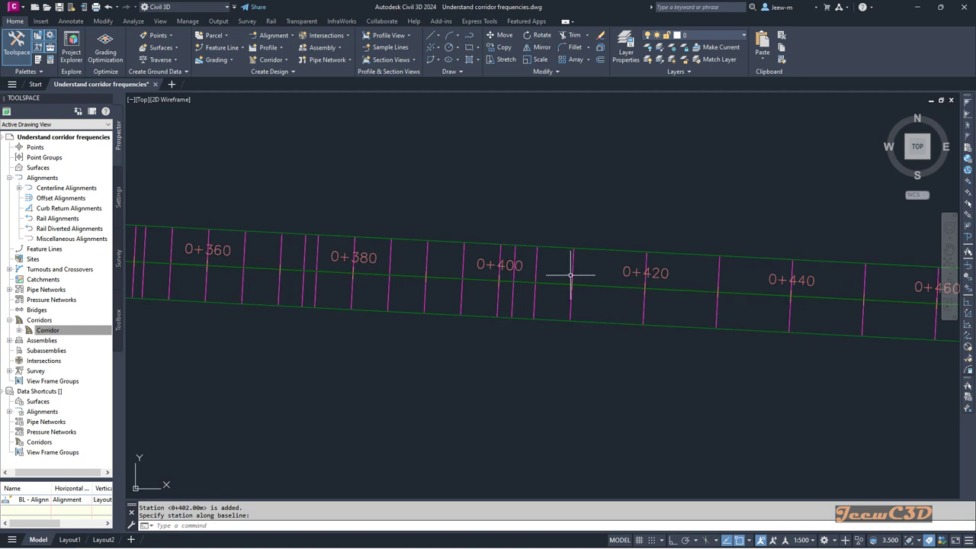
scroll(571, 275, down, 5)
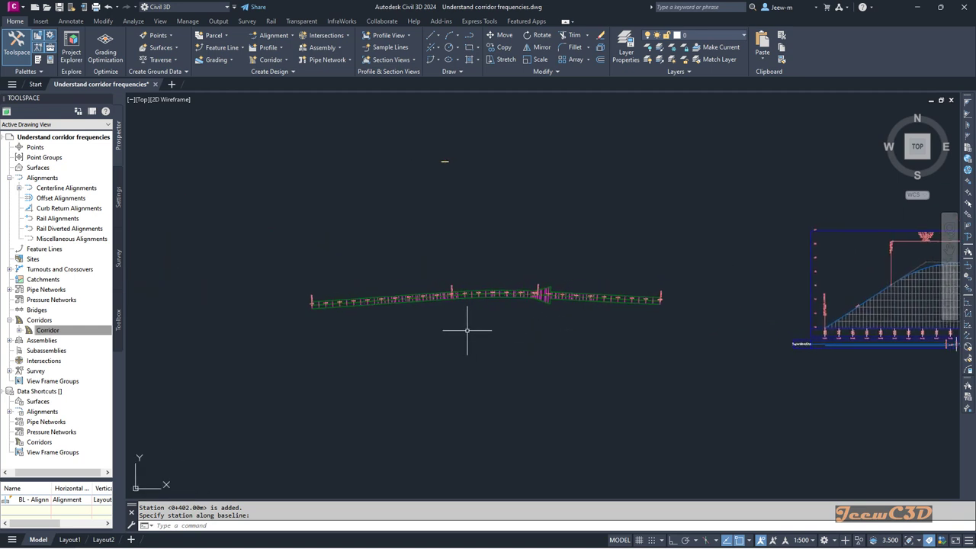